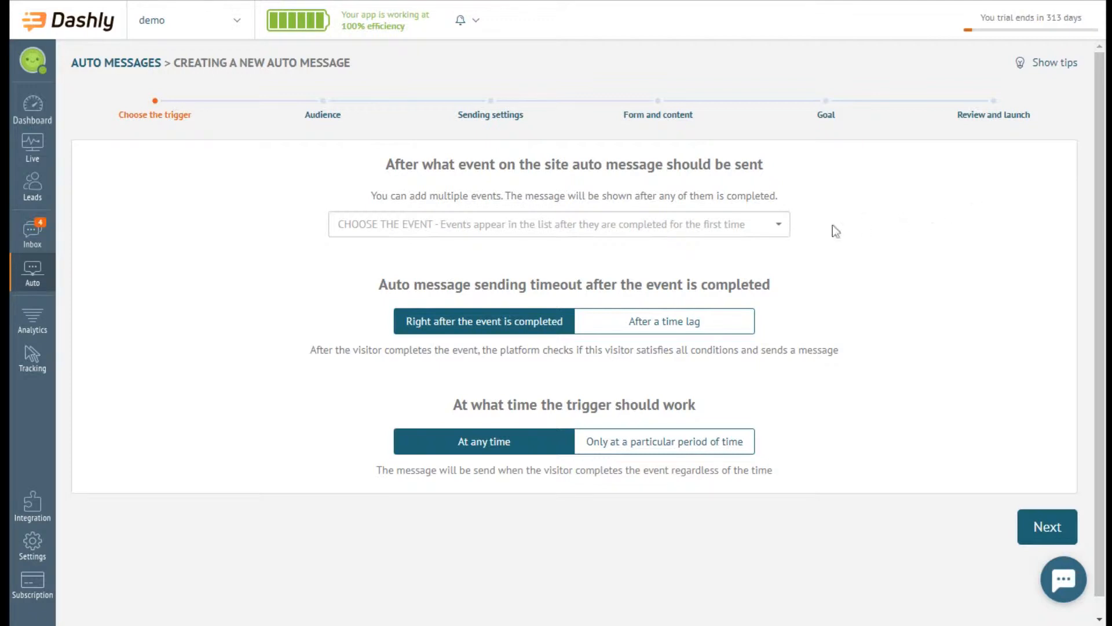
# - Choose "Session started" as the event that triggers the auto message
pyautogui.click(766, 224)
pyautogui.write('ses')
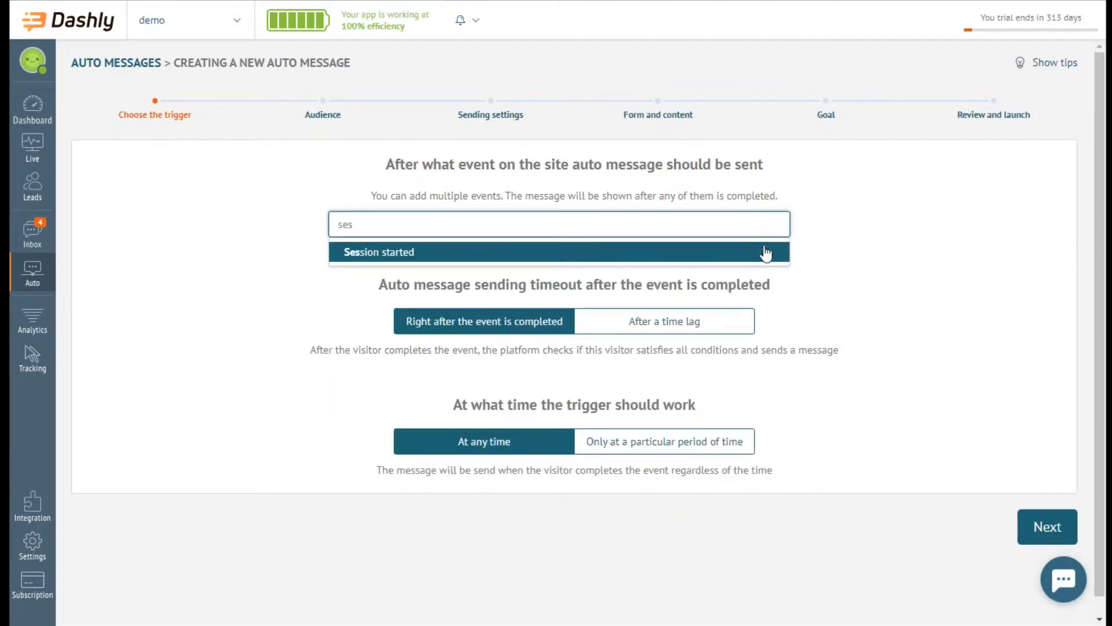
pyautogui.click(767, 252)
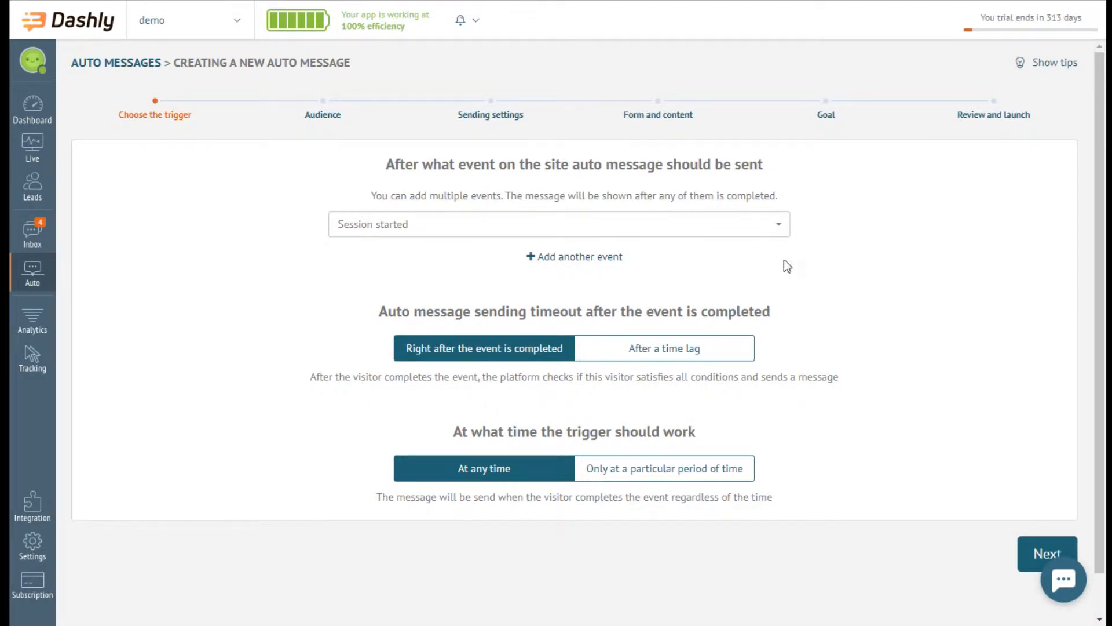
# - Set the auto message to be sent after a time lag of 10 seconds
pyautogui.click(739, 350)
pyautogui.scroll(-2, 808, 322)
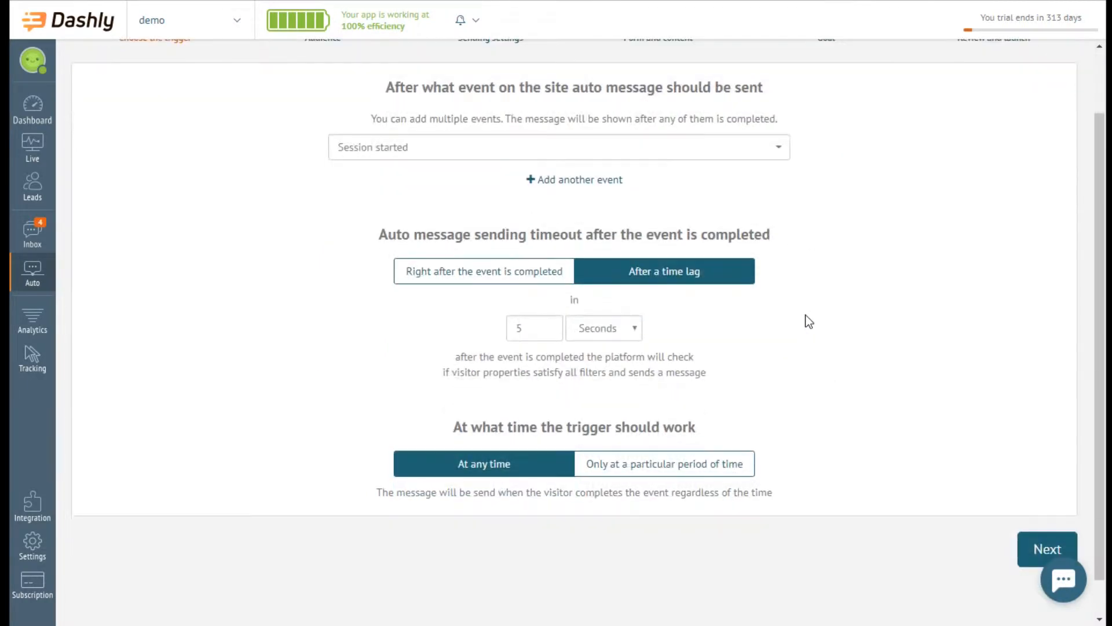
pyautogui.doubleClick(541, 328)
pyautogui.write('10')
pyautogui.click(875, 359)
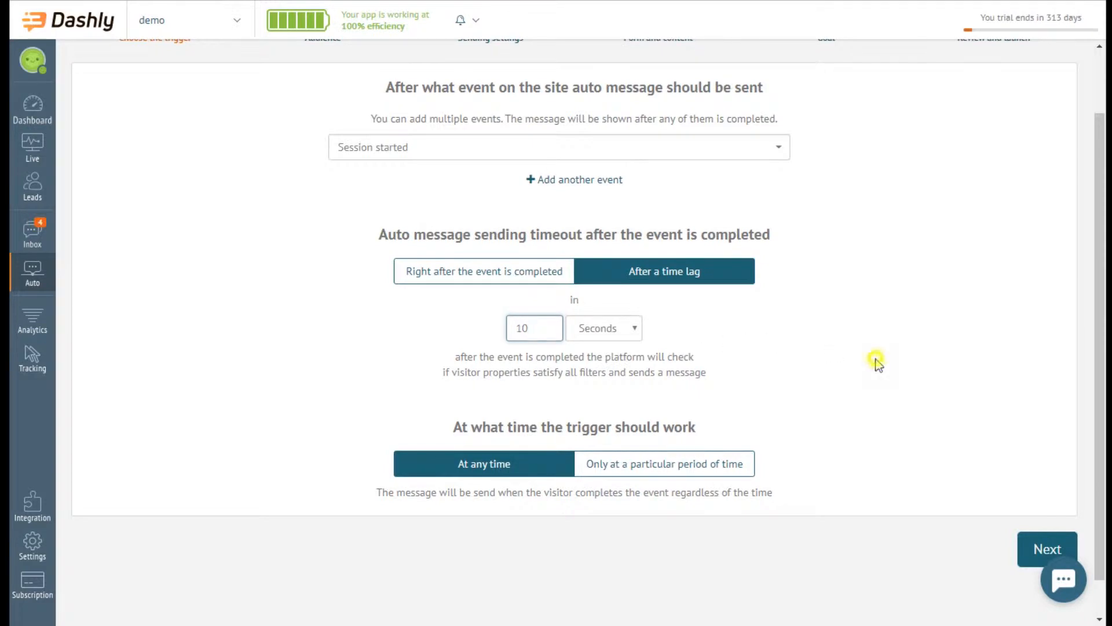
pyautogui.scroll(-1, 882, 332)
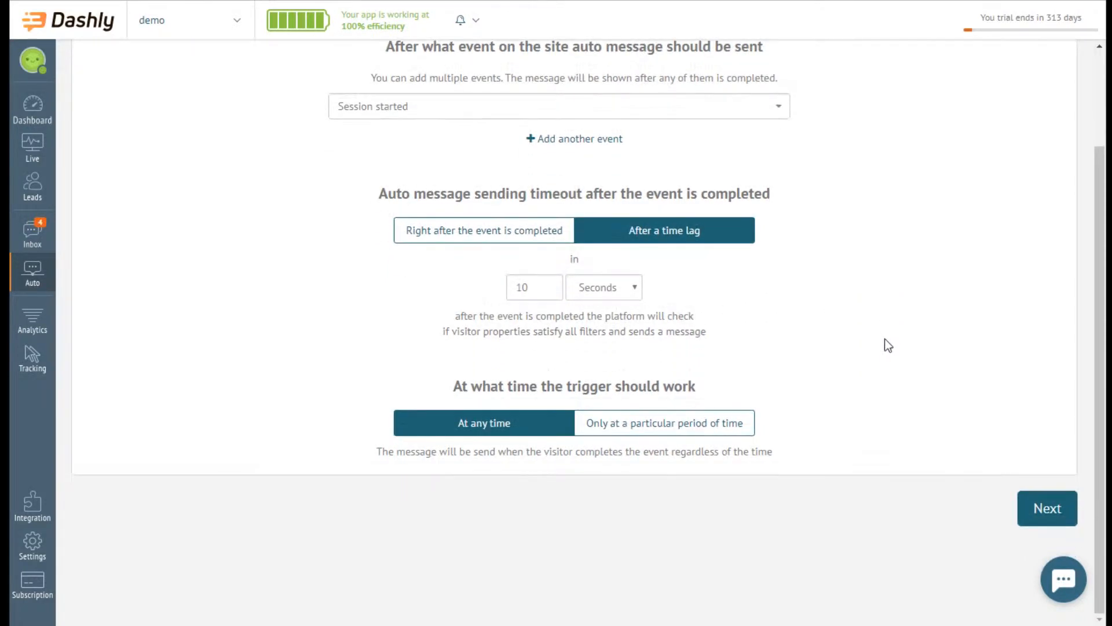
pyautogui.click(752, 434)
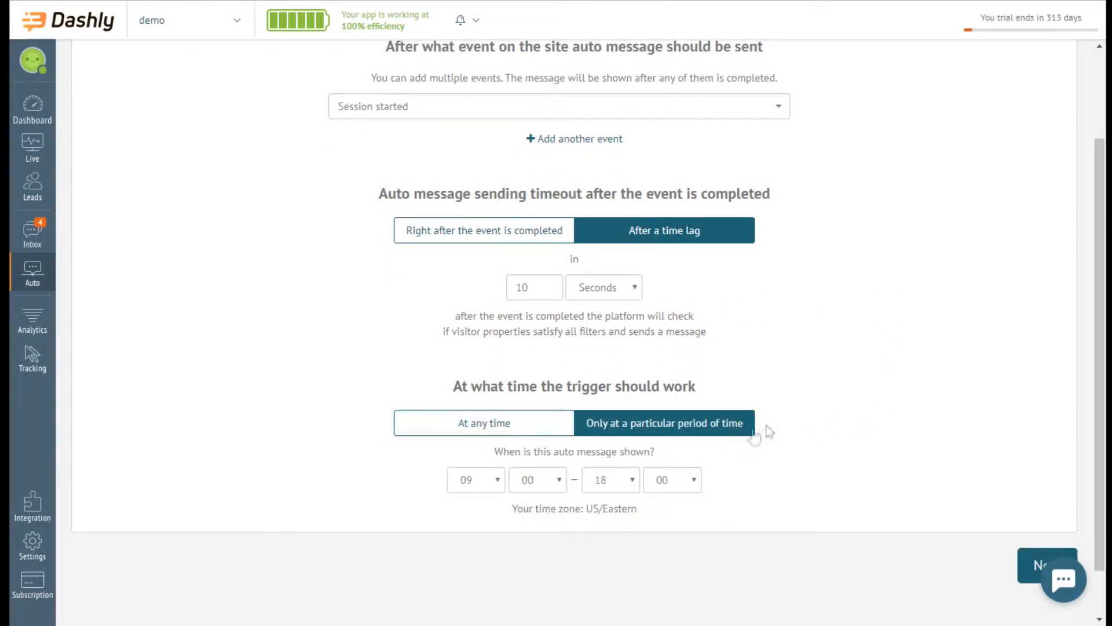
pyautogui.scroll(-1, 856, 422)
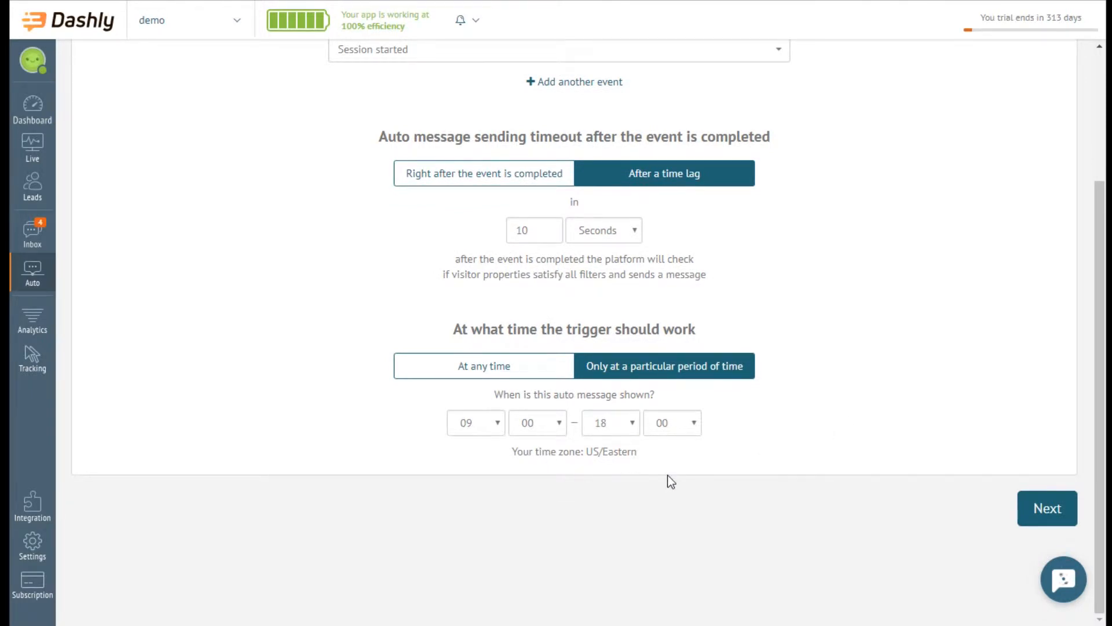
pyautogui.click(554, 376)
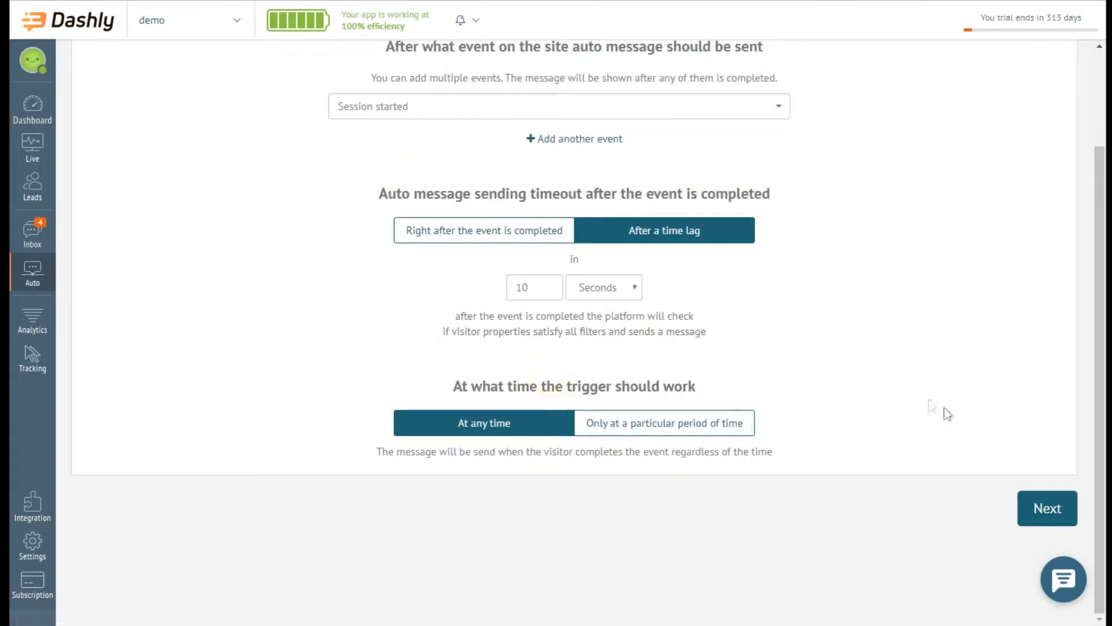
# - Proceed to the audience settings and add a lead property filter for Email being Undefined
pyautogui.click(1051, 510)
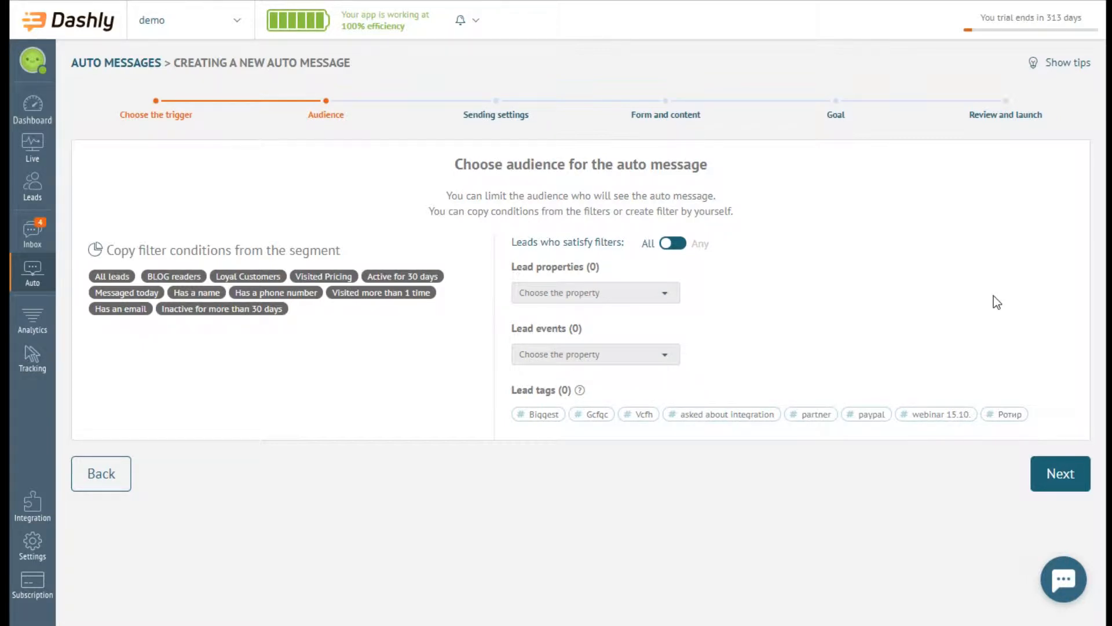
pyautogui.click(663, 294)
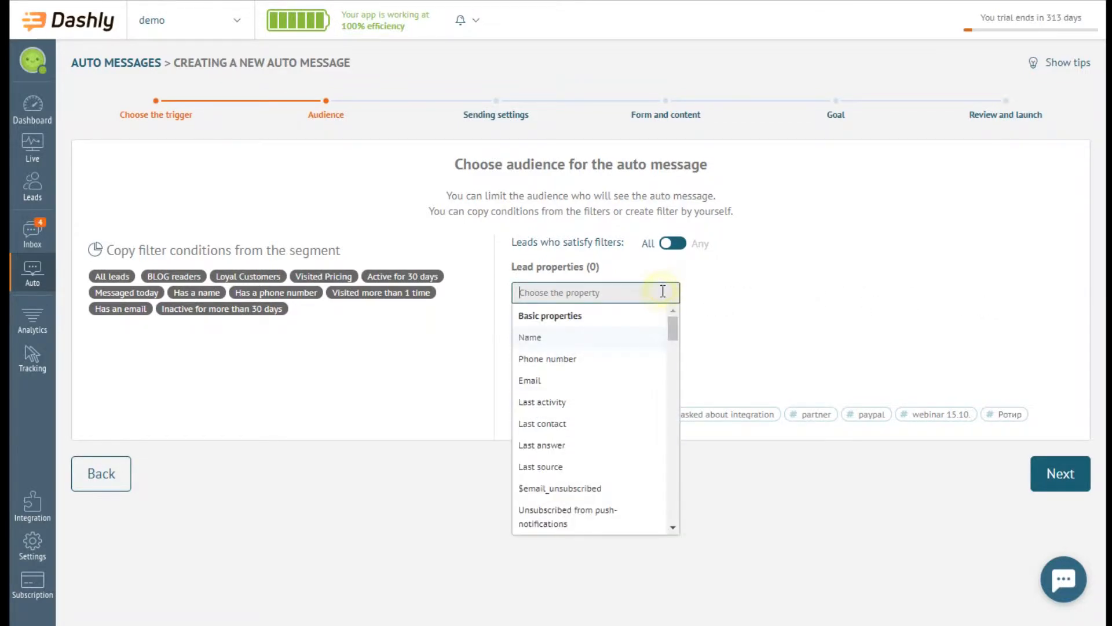
pyautogui.click(636, 381)
pyautogui.click(817, 296)
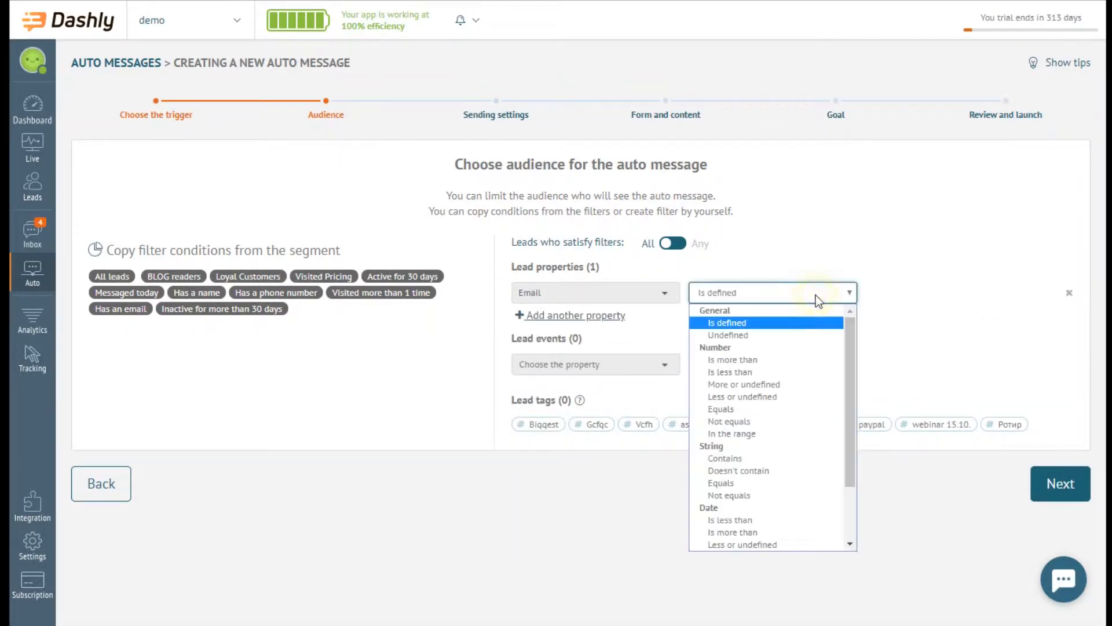
pyautogui.click(815, 338)
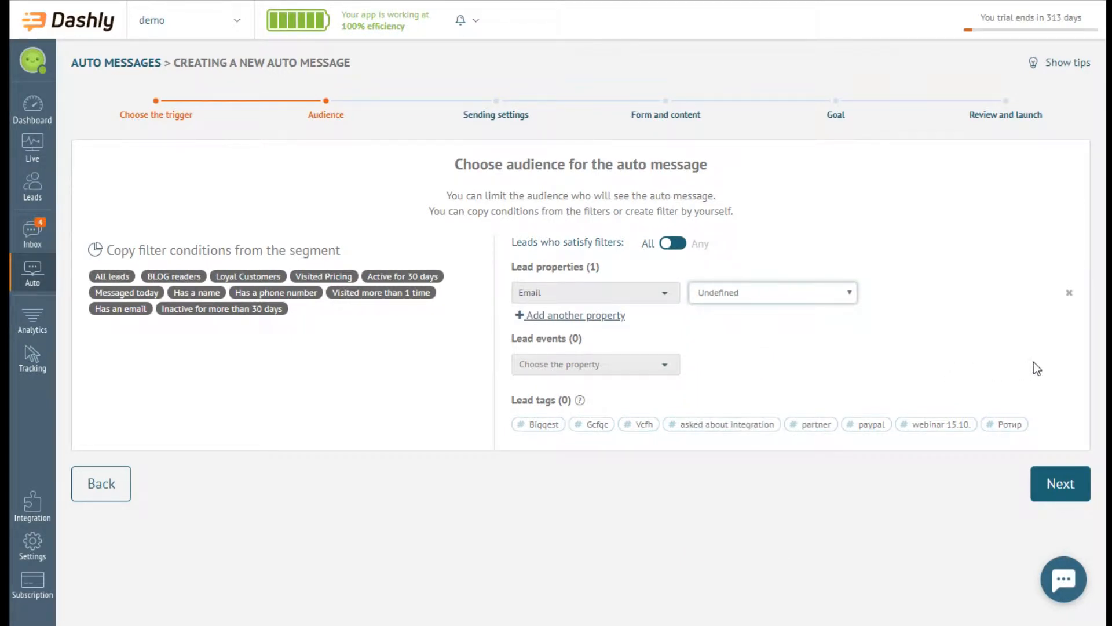
# - Add a lead event filter for "Session started" with the condition "Is less than" 3
pyautogui.click(674, 366)
pyautogui.write('se')
pyautogui.click(642, 405)
pyautogui.click(835, 368)
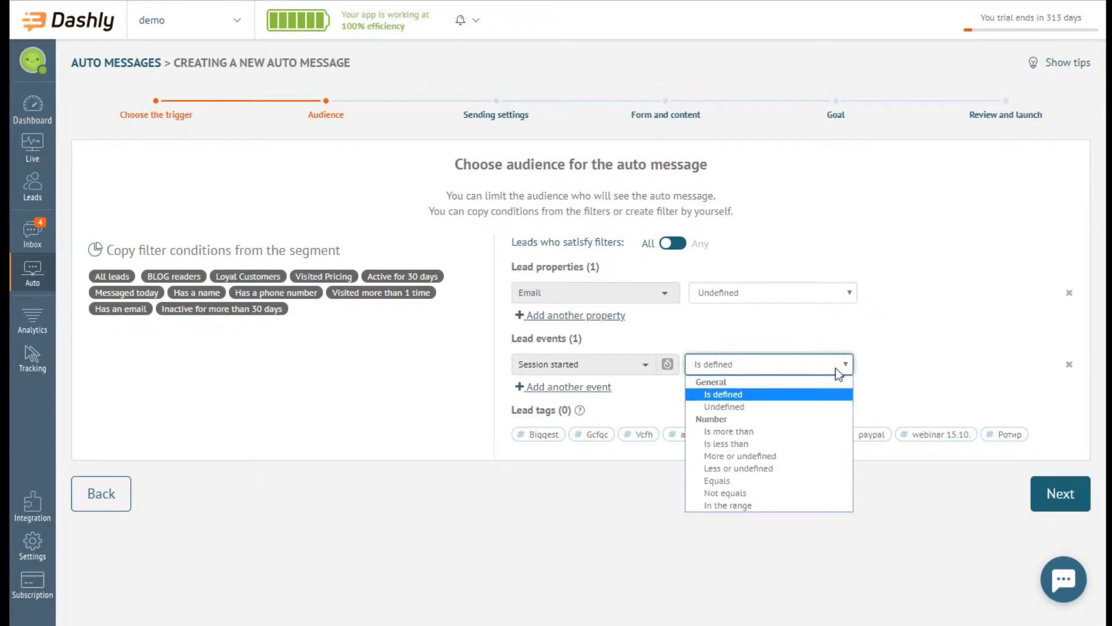
pyautogui.click(826, 443)
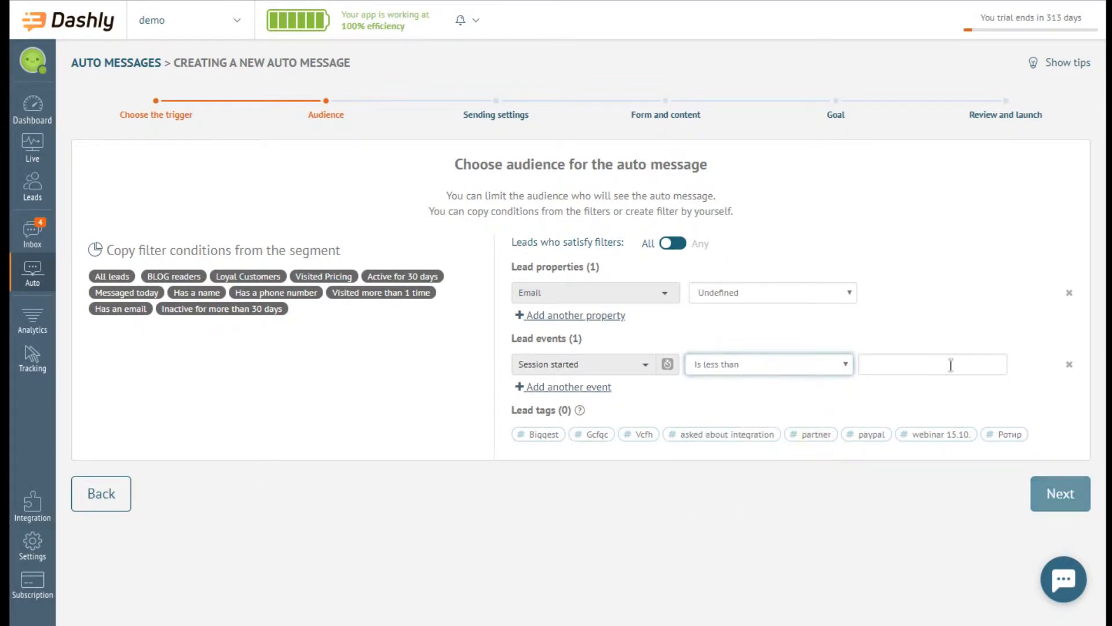
pyautogui.click(949, 367)
pyautogui.write('3')
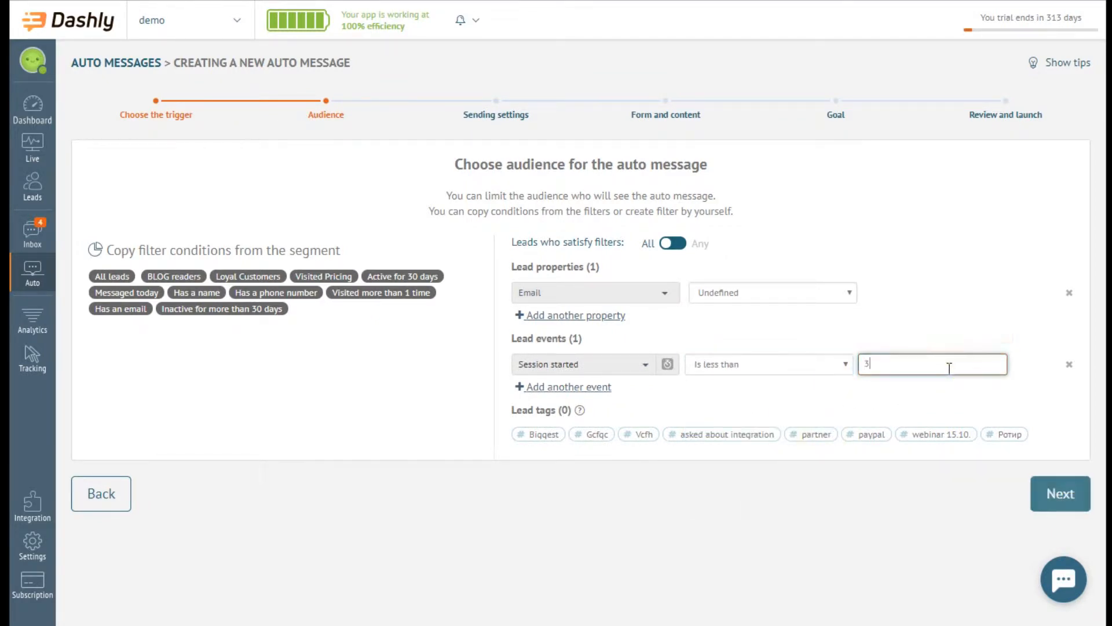
pyautogui.click(1075, 449)
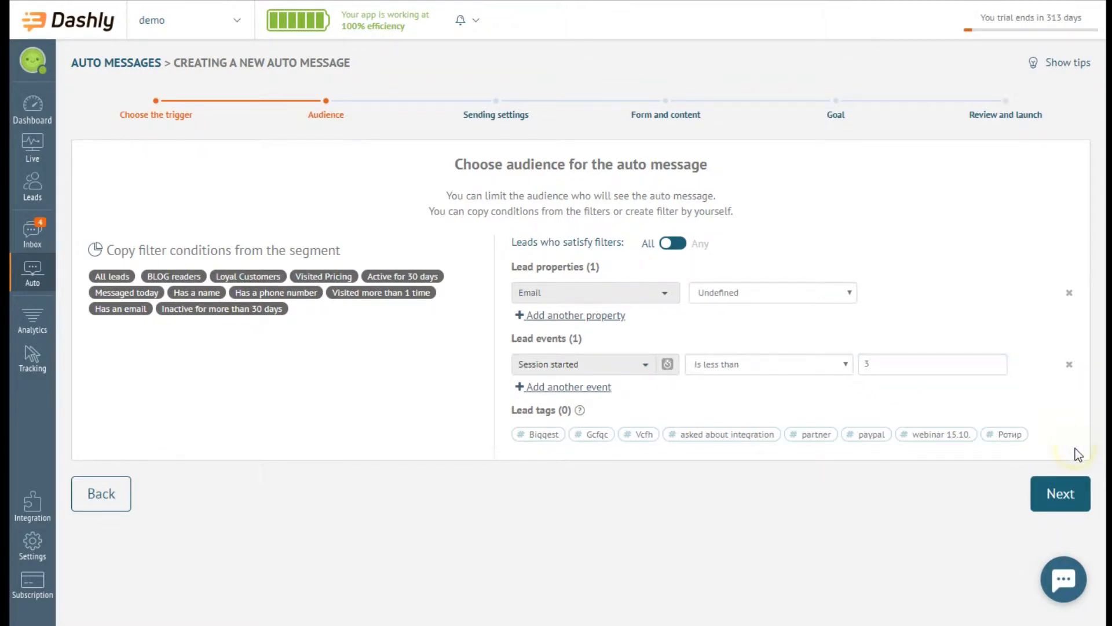
# - Proceed to the sending settings and set resending to "Send only 1 time"
pyautogui.click(1078, 499)
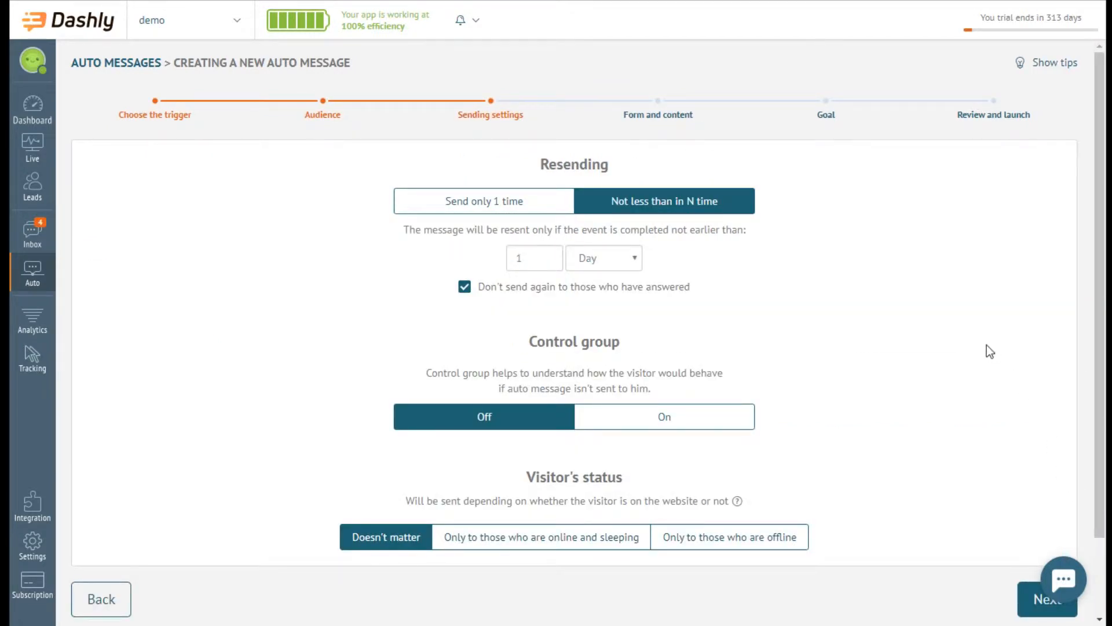
pyautogui.click(556, 200)
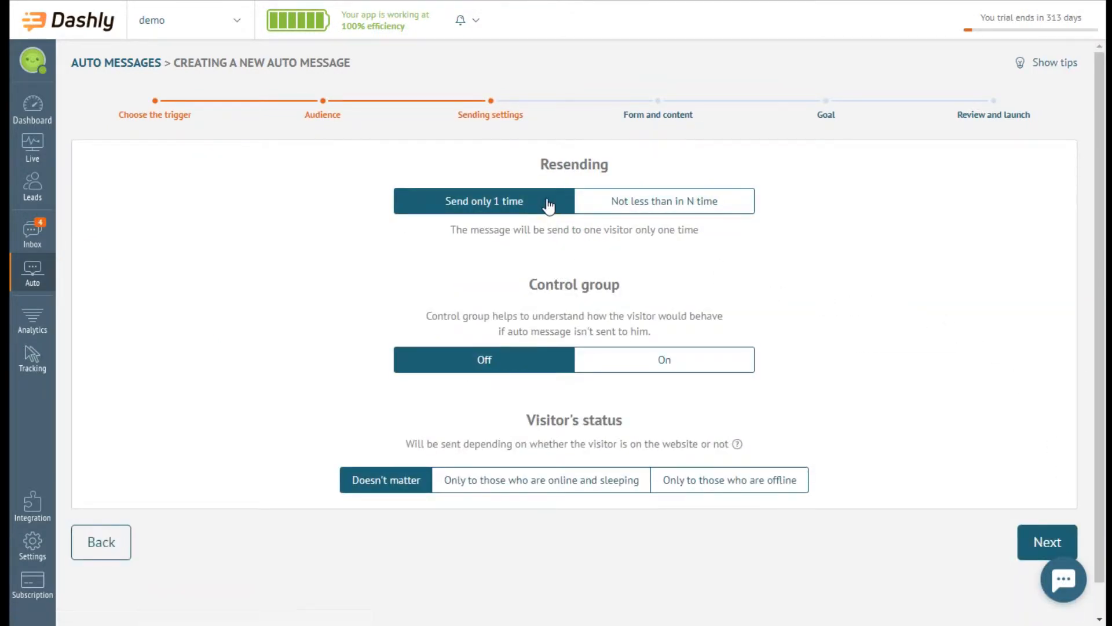
pyautogui.click(738, 204)
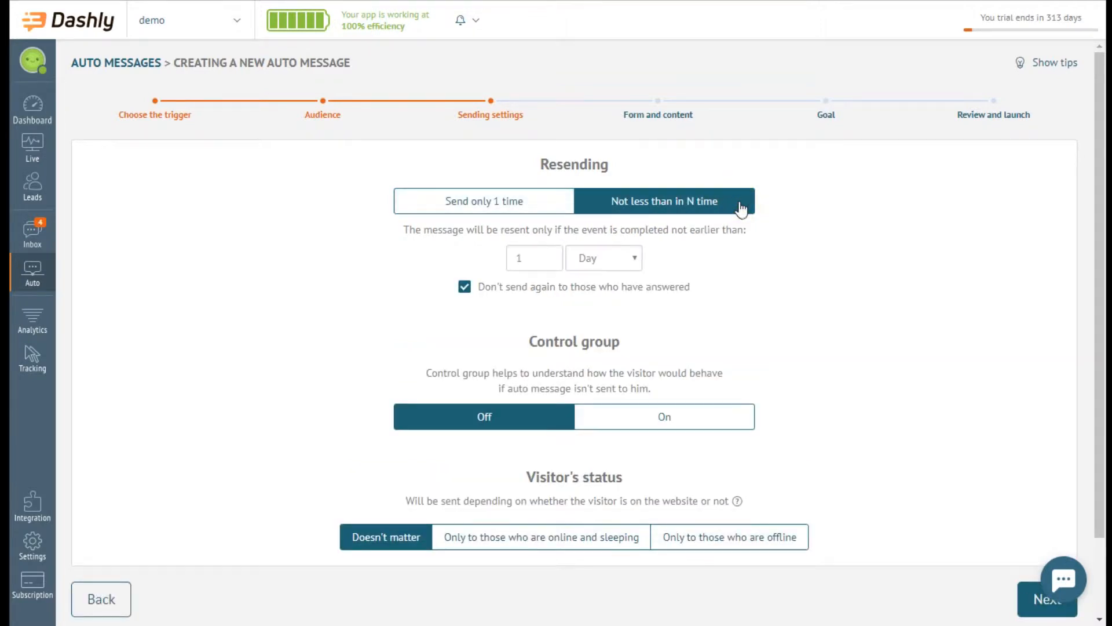
pyautogui.scroll(-2, 695, 220)
pyautogui.click(638, 185)
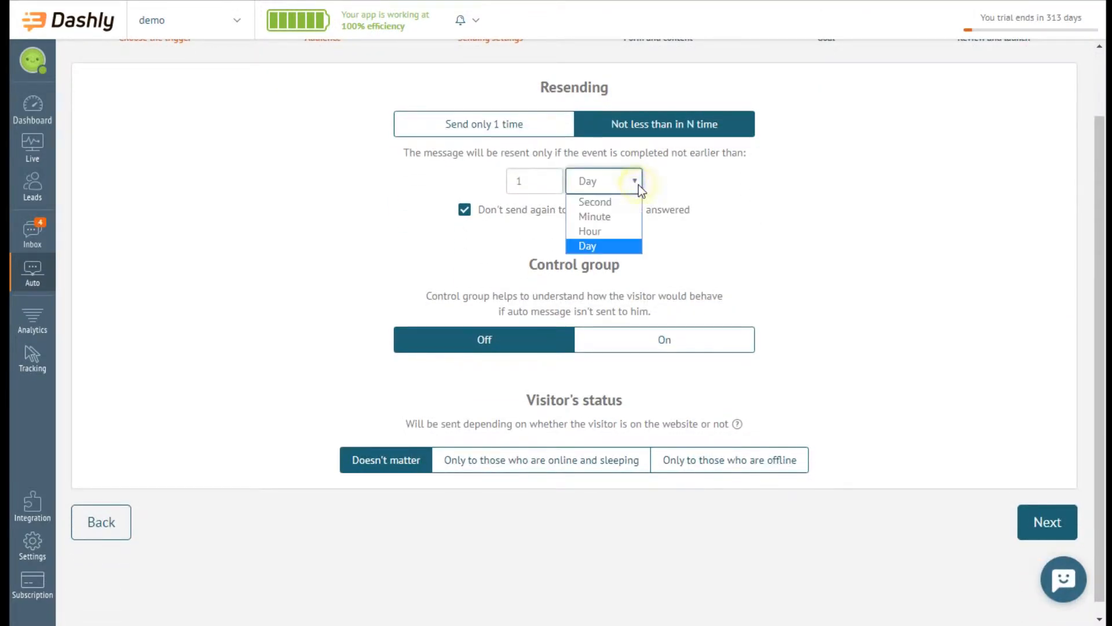
pyautogui.click(638, 186)
pyautogui.scroll(2, 842, 246)
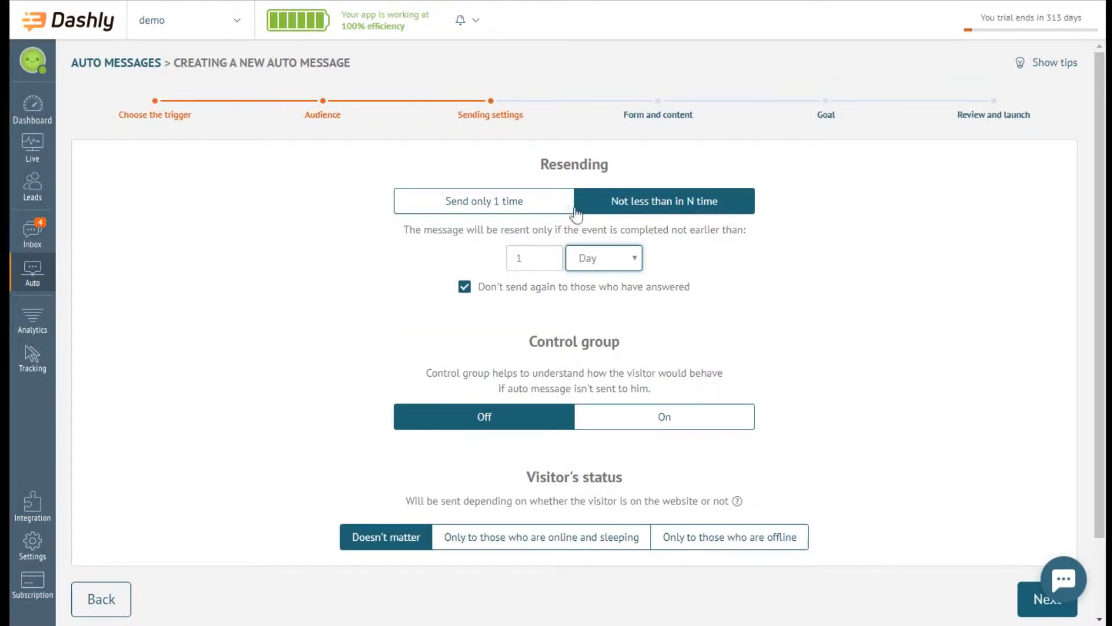
pyautogui.click(540, 203)
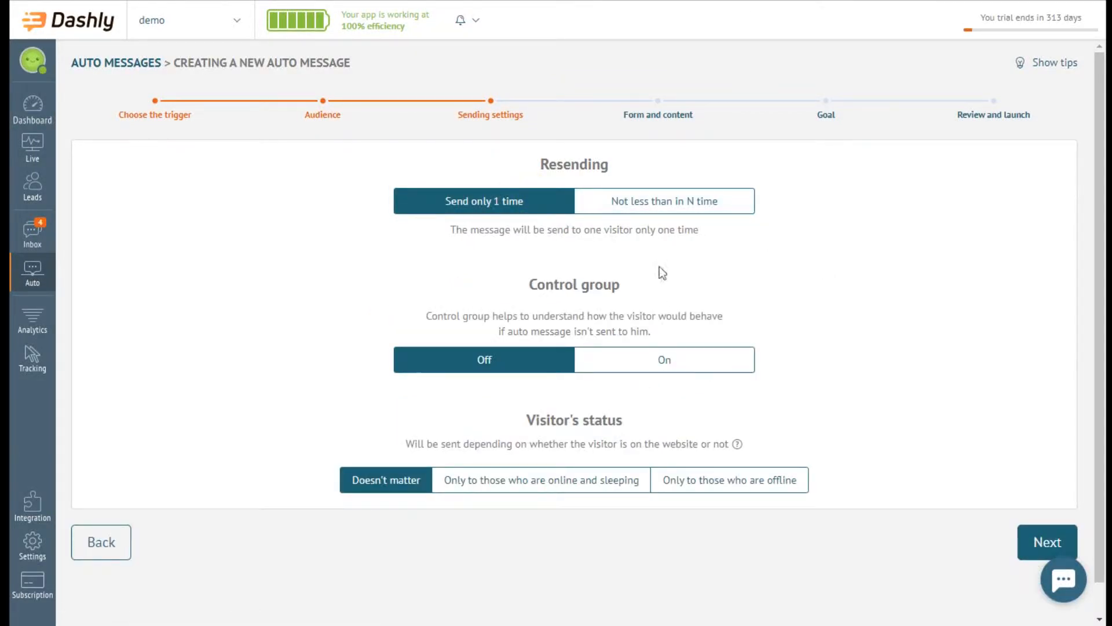
pyautogui.click(739, 357)
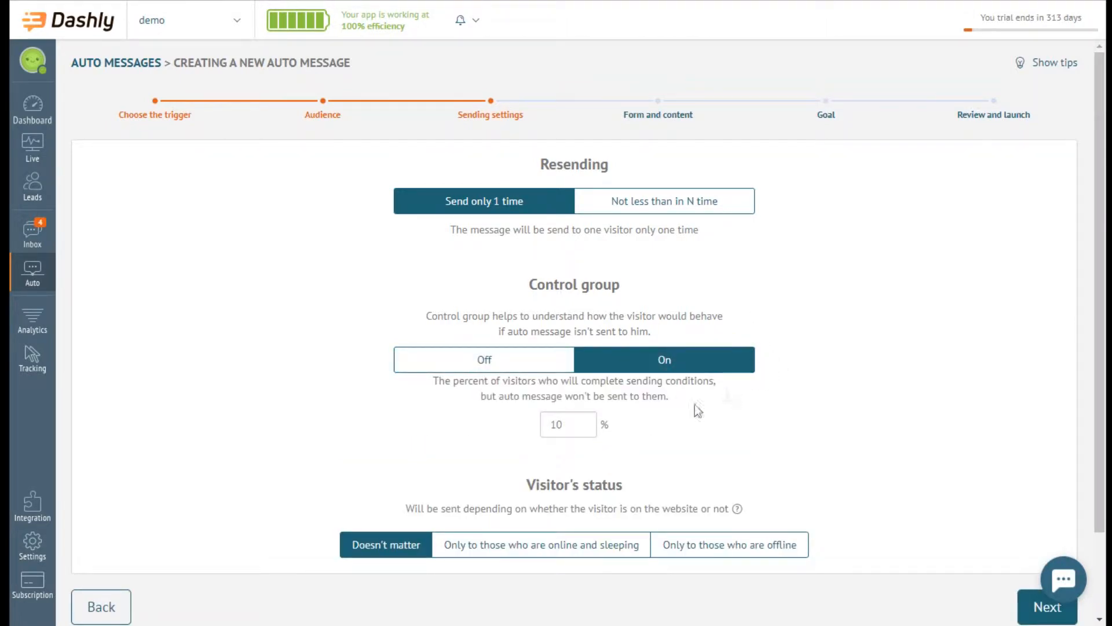
pyautogui.click(577, 422)
pyautogui.click(550, 364)
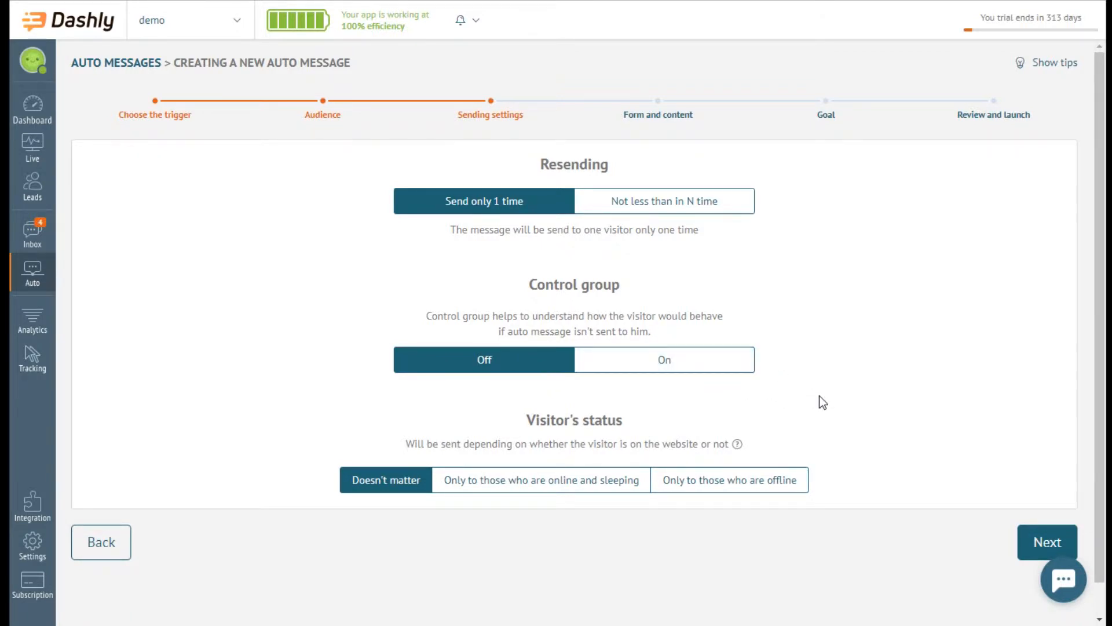
pyautogui.scroll(-1, 683, 416)
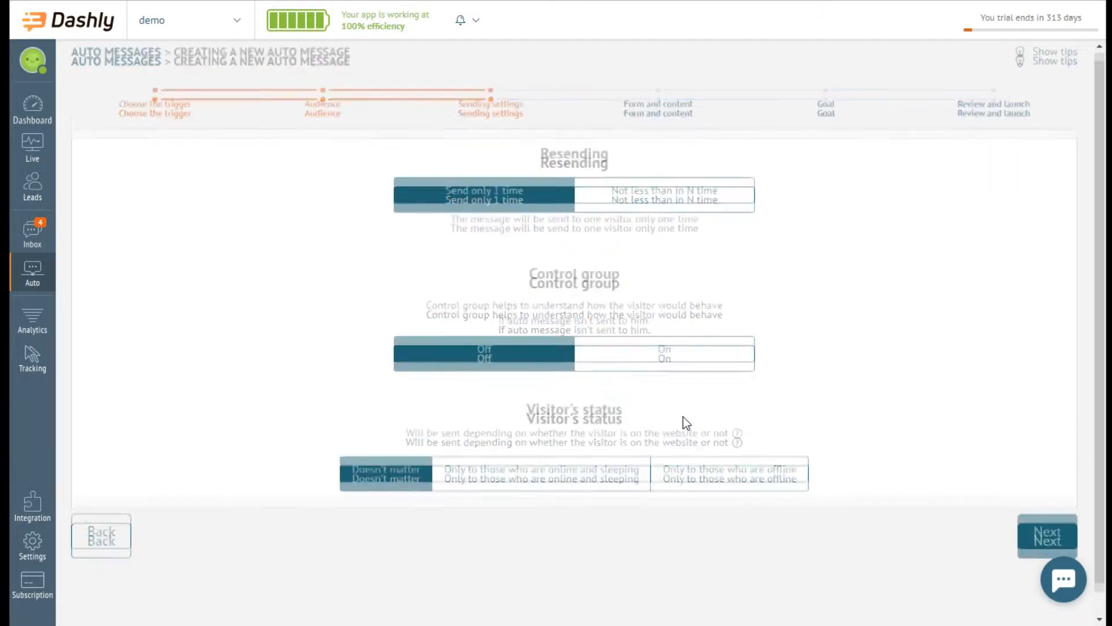
pyautogui.click(642, 447)
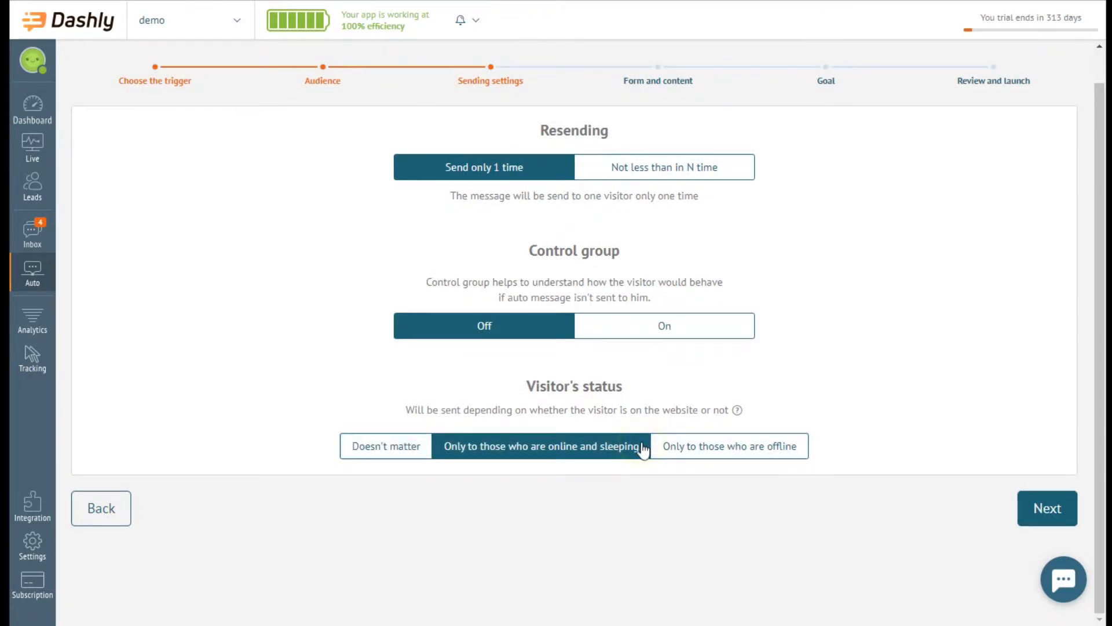
pyautogui.click(803, 449)
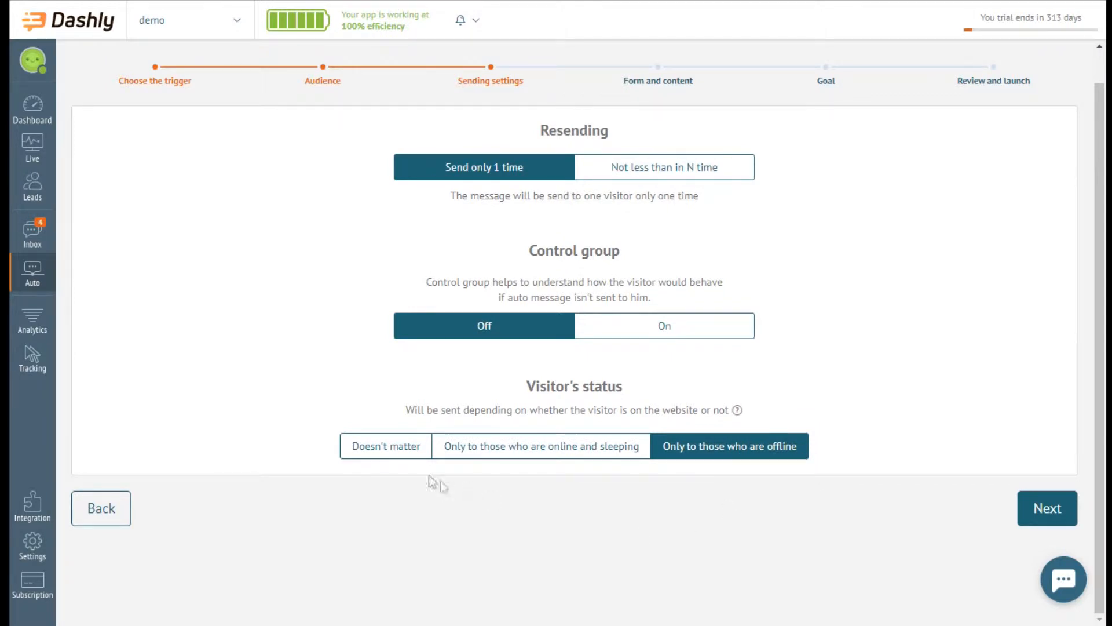
pyautogui.click(427, 447)
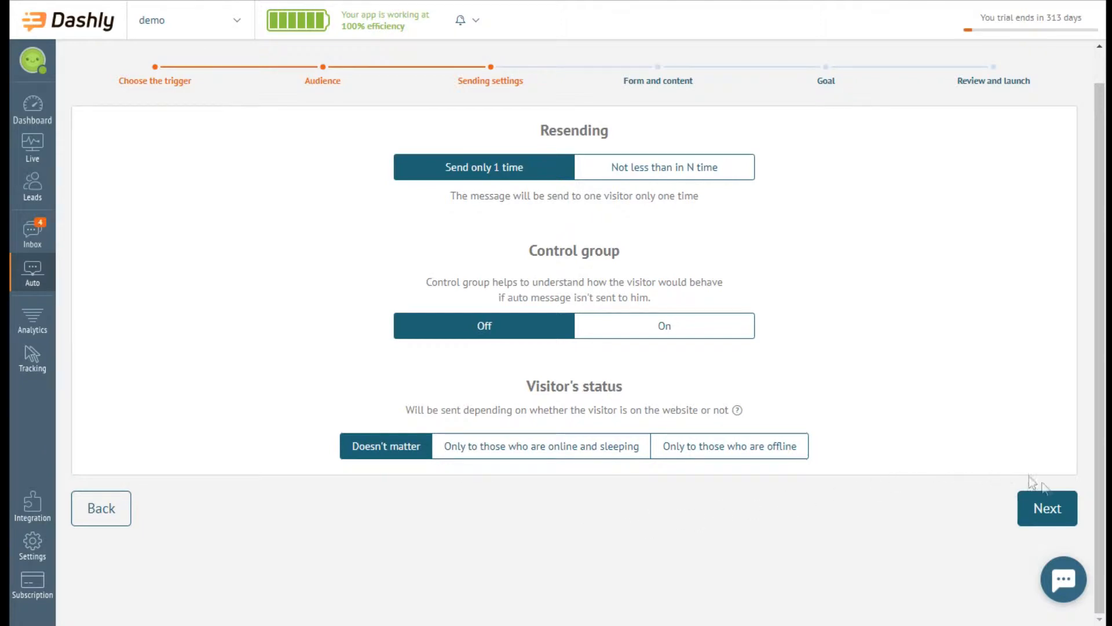
# - In Form and content, write the chat message "Hey, let us walk you through demo session! Leave your email, and we will get in touch with you soon"
pyautogui.click(1061, 507)
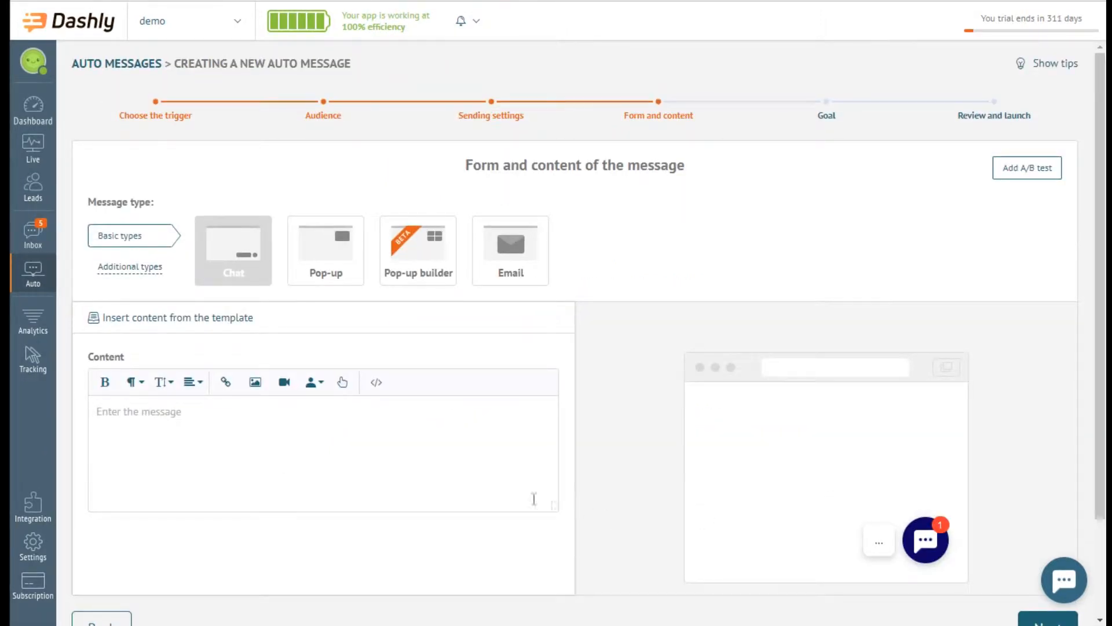
pyautogui.click(467, 472)
pyautogui.write('Hey, let us walk you through dem')
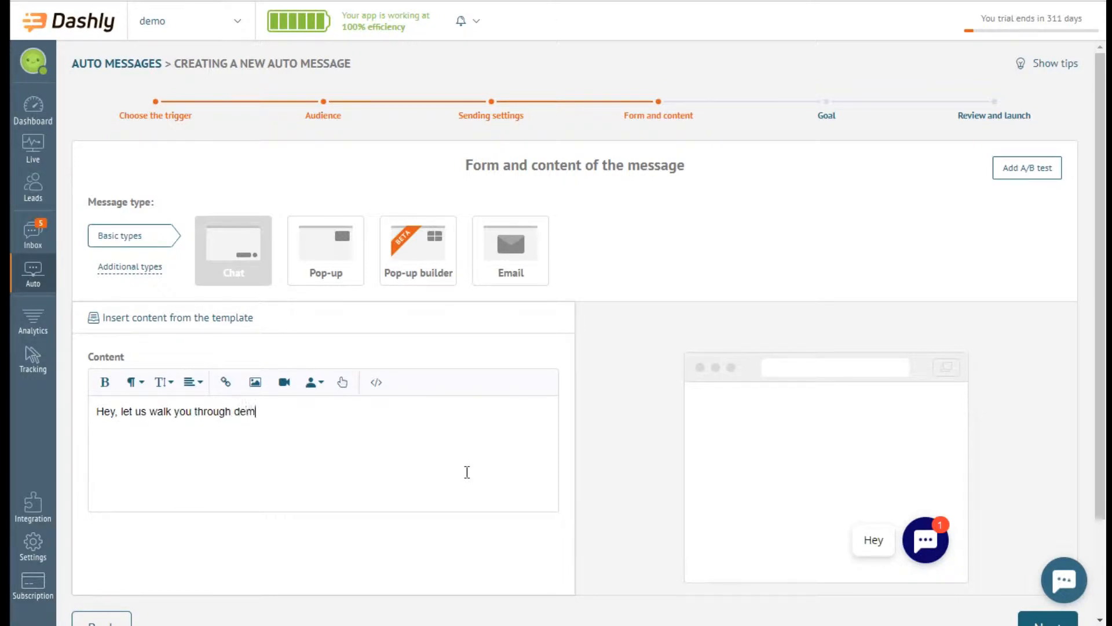
pyautogui.write('o session! Leavy')
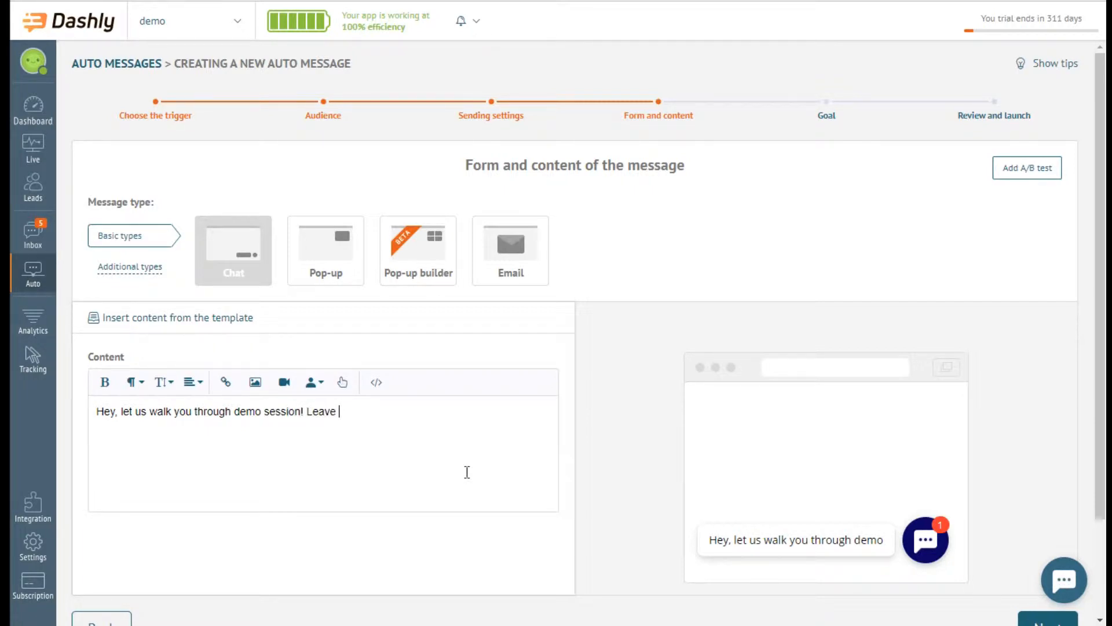
pyautogui.write(' your emai')
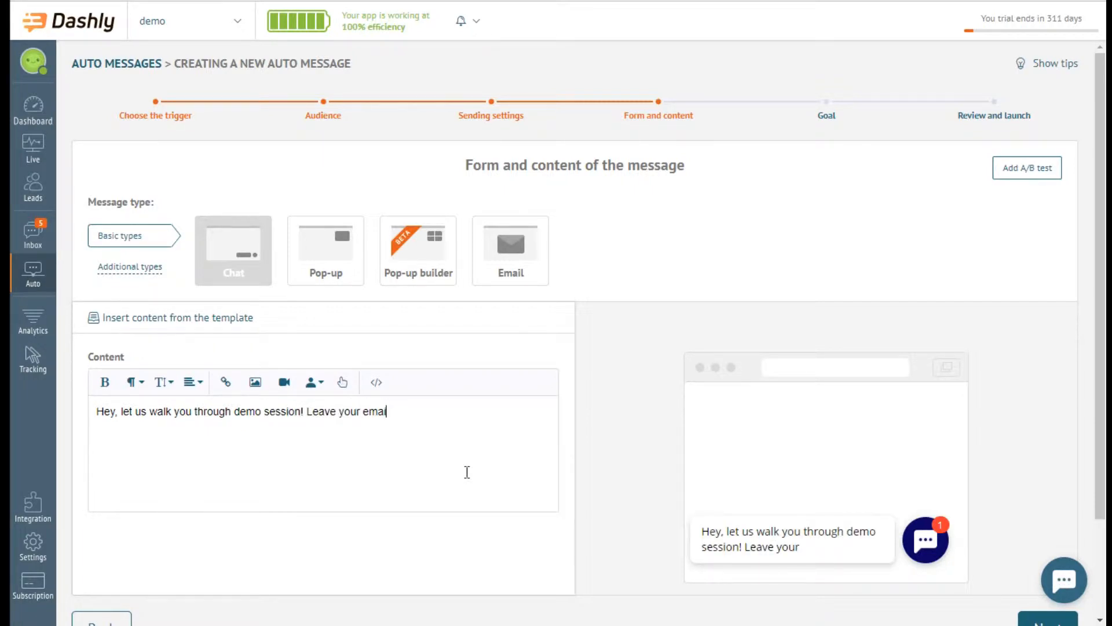
pyautogui.write('l, and we will get in touch with you ')
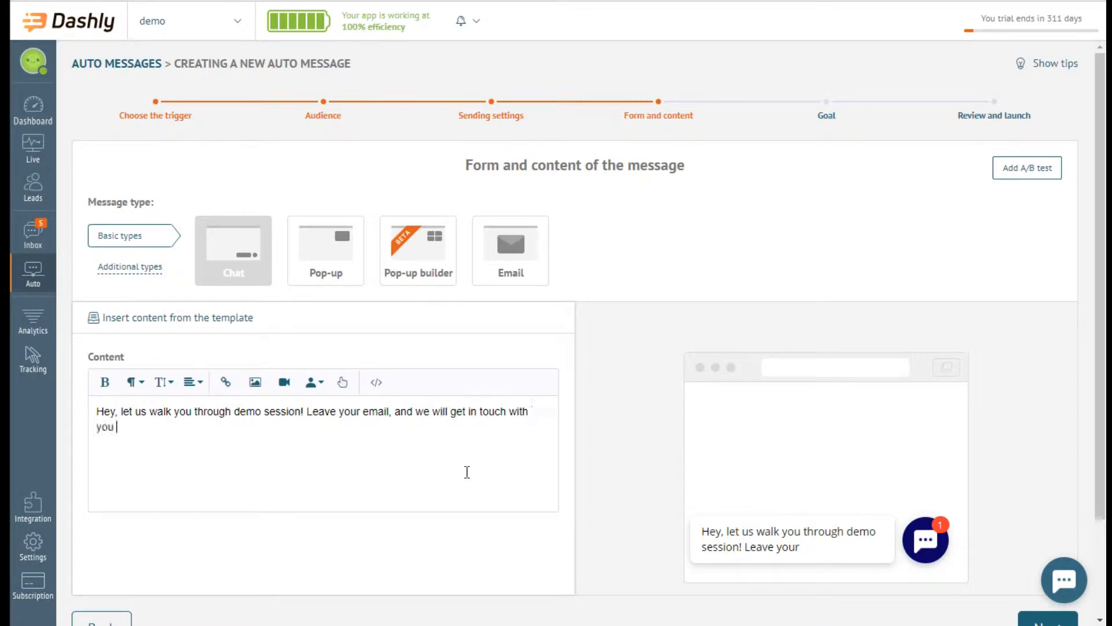
pyautogui.write('soon')
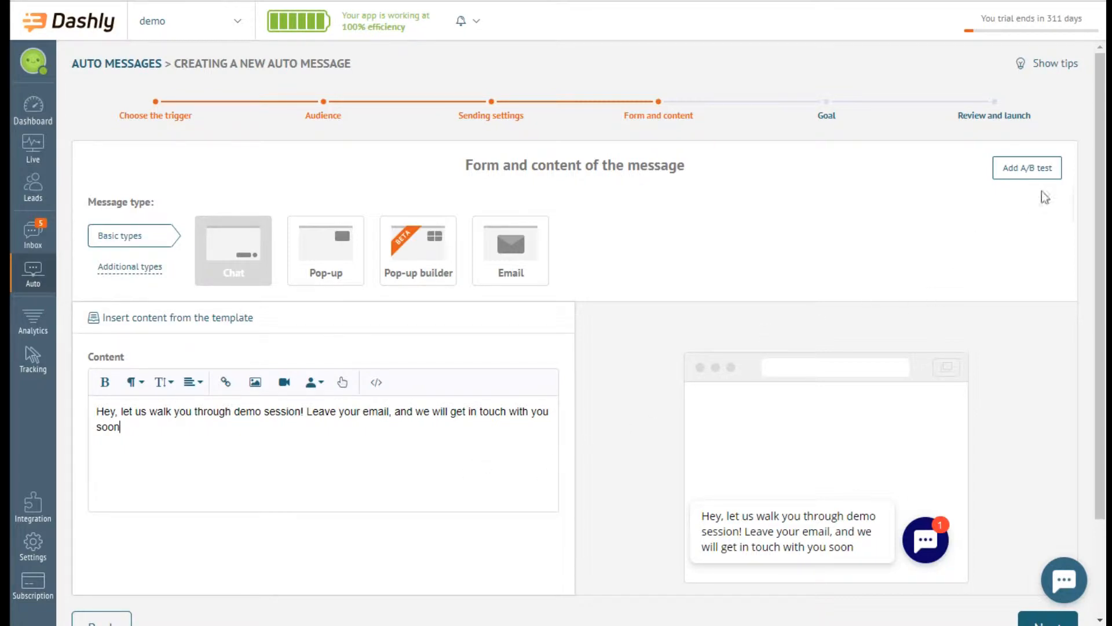
# - Add an A/B test to the message's form and content
pyautogui.click(1053, 173)
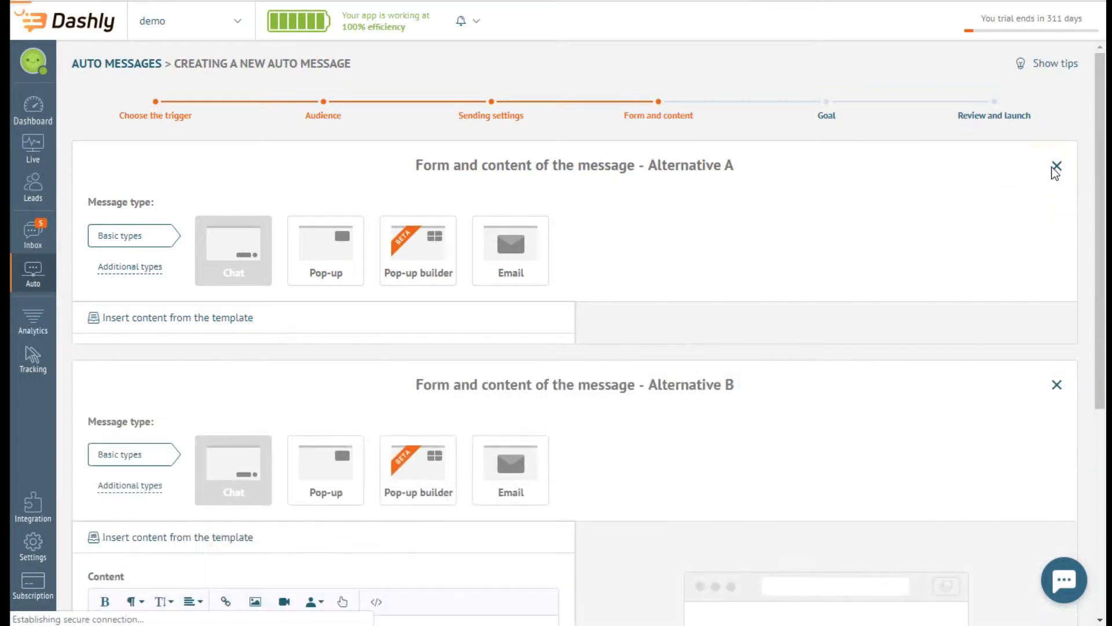
# - Write the opening line "Hi, what about a demo session?" in the chat message of Alternative B
pyautogui.scroll(-1, 1031, 183)
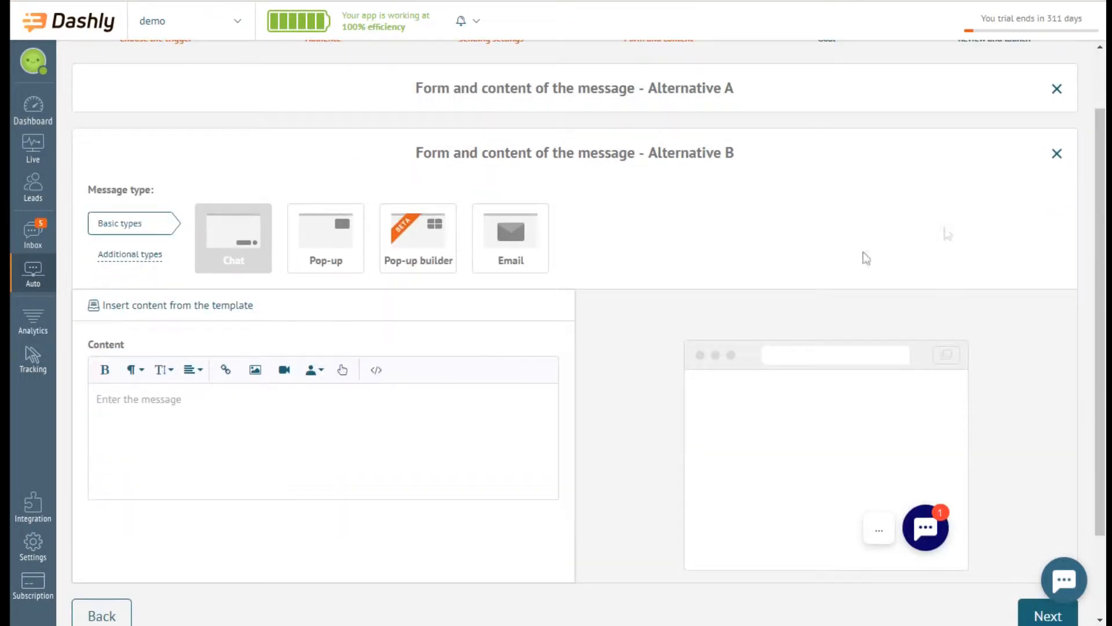
pyautogui.click(486, 416)
pyautogui.write('Hi,')
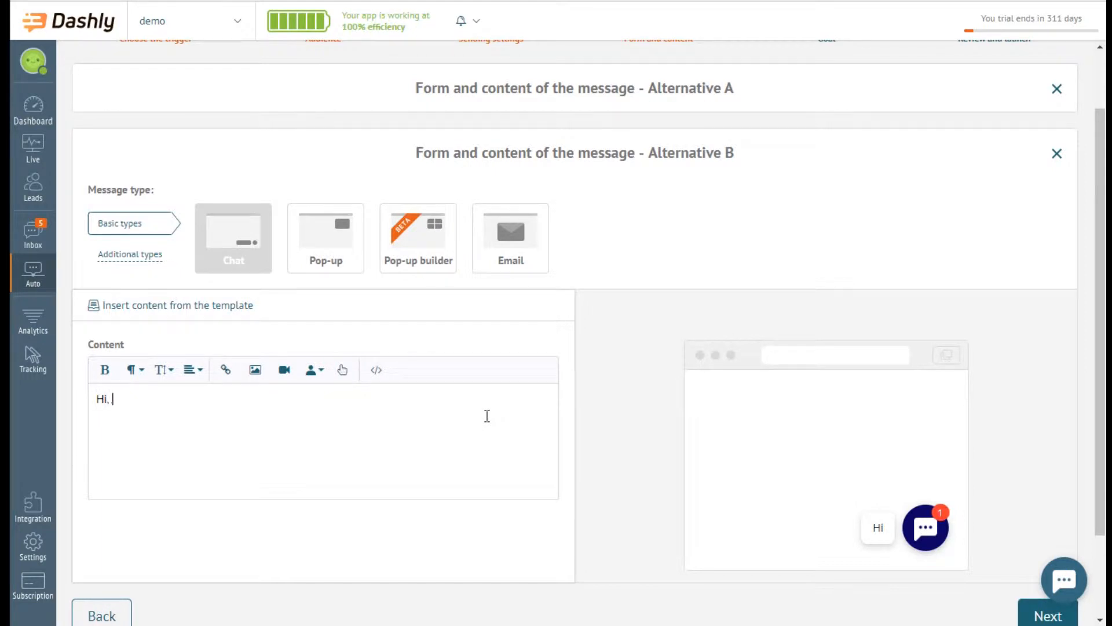
pyautogui.write(' what about a demo session?')
pyautogui.press('Return')
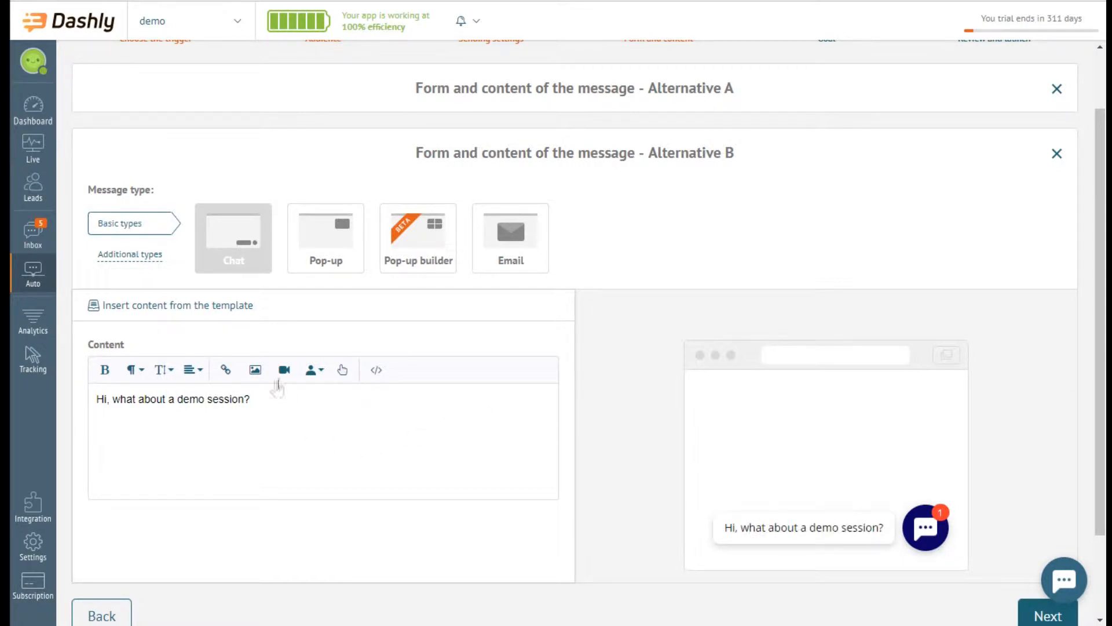
# - Upload the picture of the man with an orange laptop below Alternative B's opening line
pyautogui.click(257, 372)
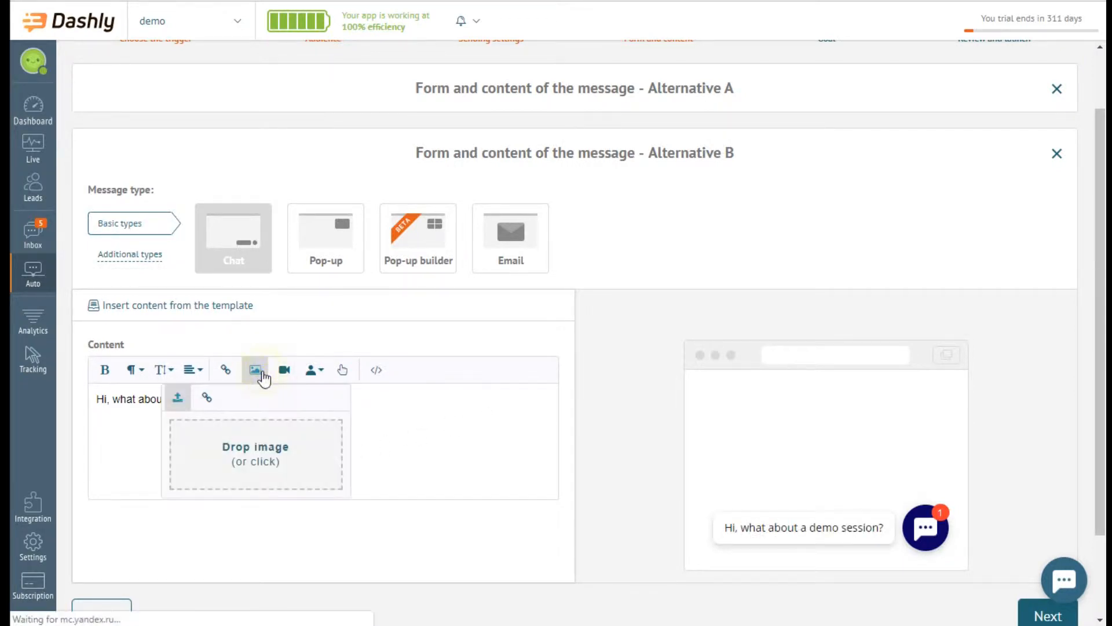
pyautogui.click(292, 447)
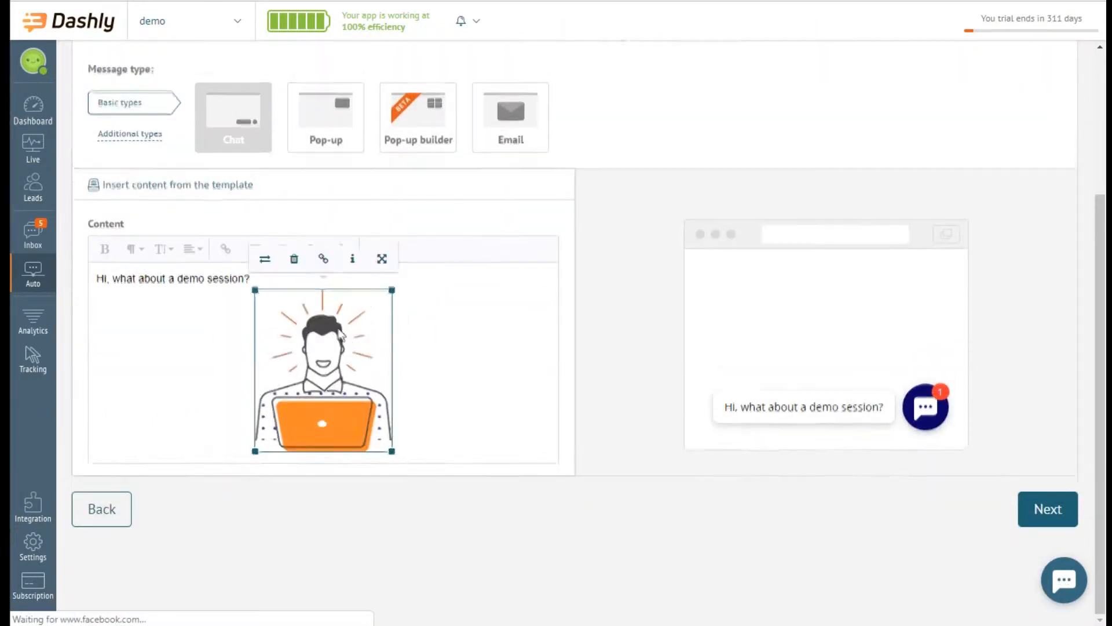
pyautogui.click(467, 360)
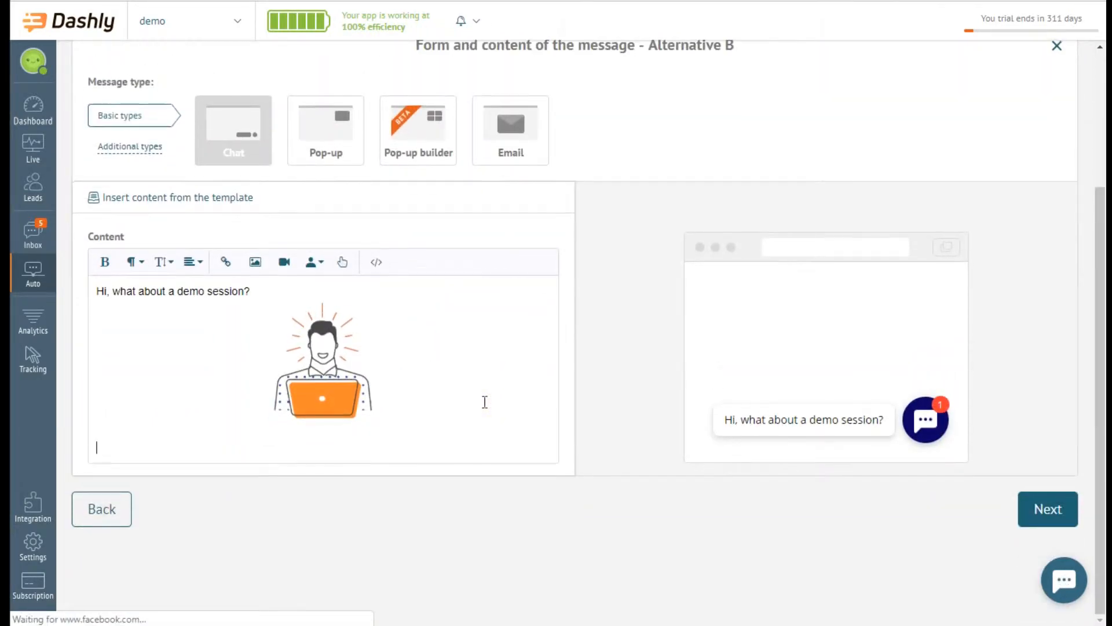
# - Below the picture, add the lines "Schedule it right now, we are waiting for you :)" and "Leave your email here 👇"
pyautogui.write('Schedule it right now,')
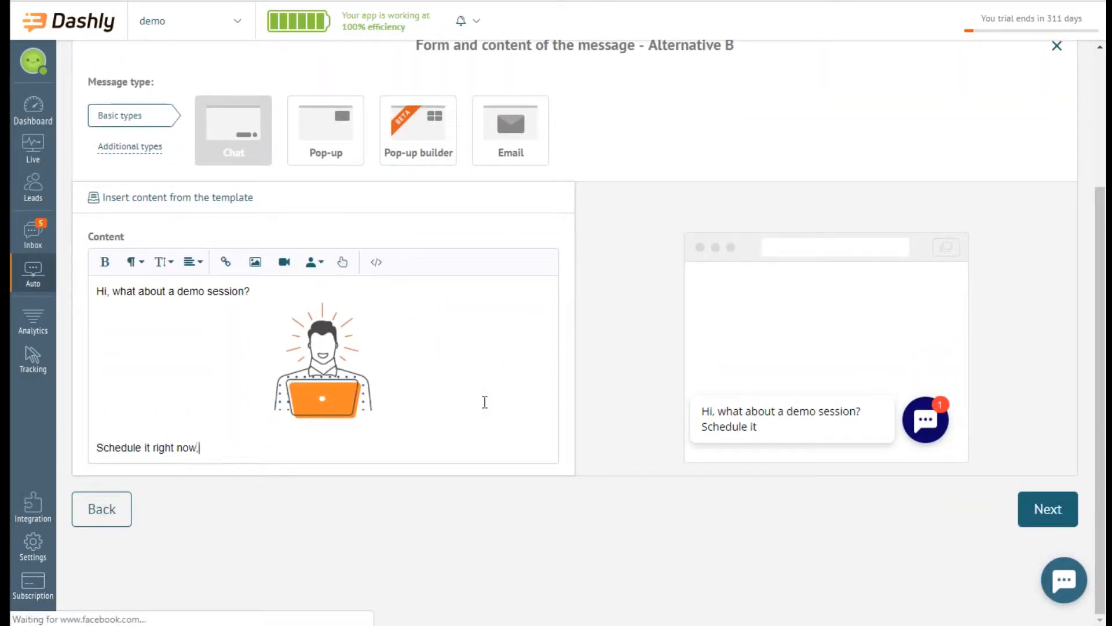
pyautogui.write(' we are waiting for you :)')
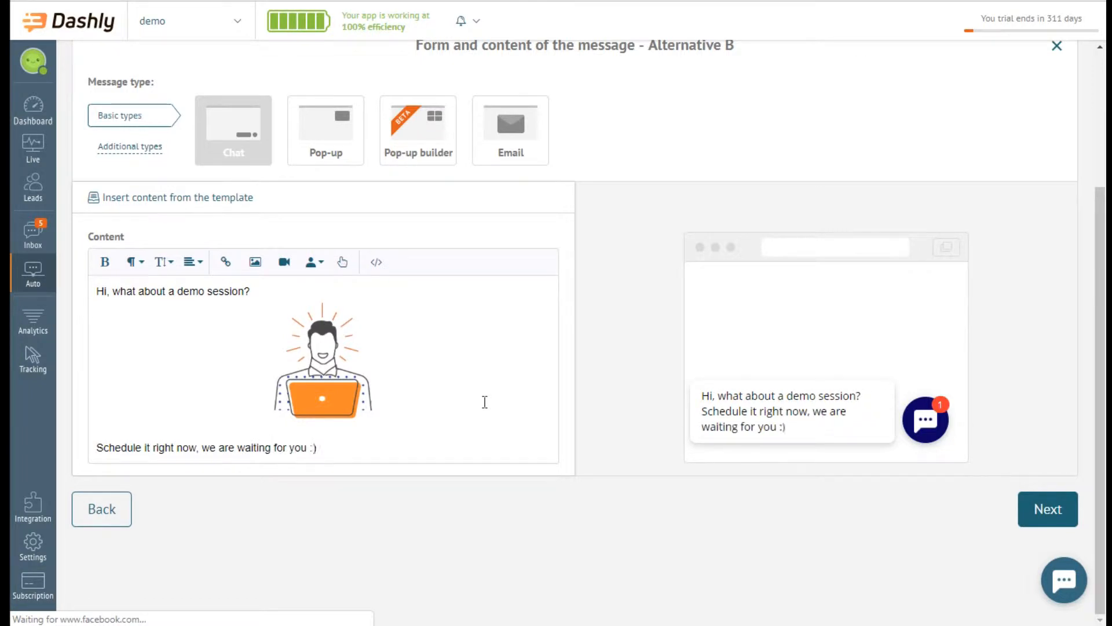
pyautogui.press('Return')
pyautogui.write('Leave your email her')
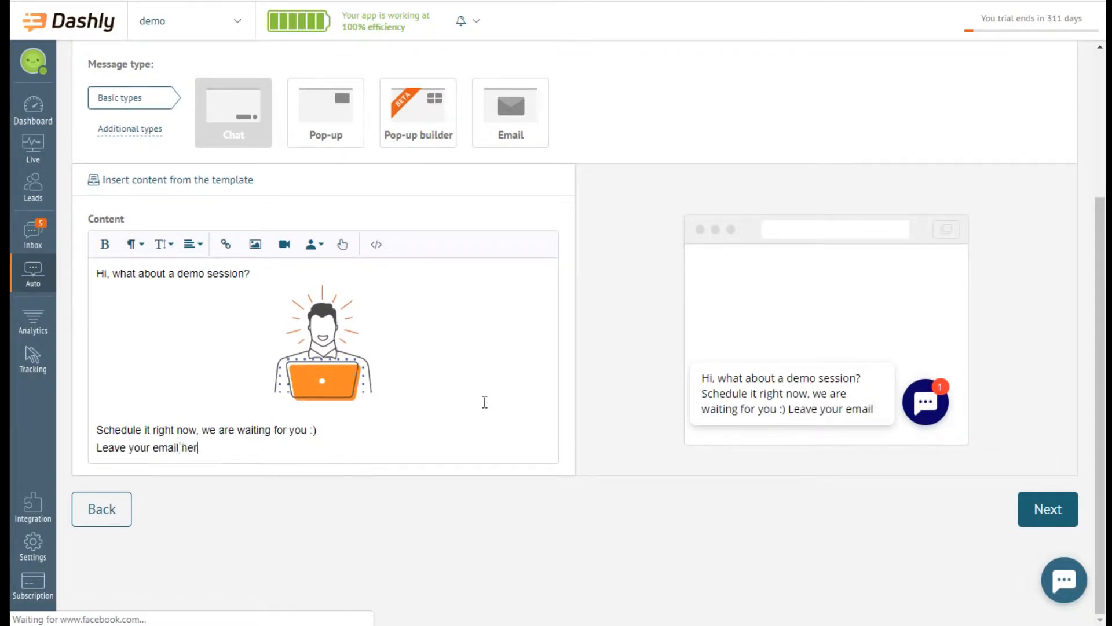
pyautogui.write('e')
pyautogui.write('👇')
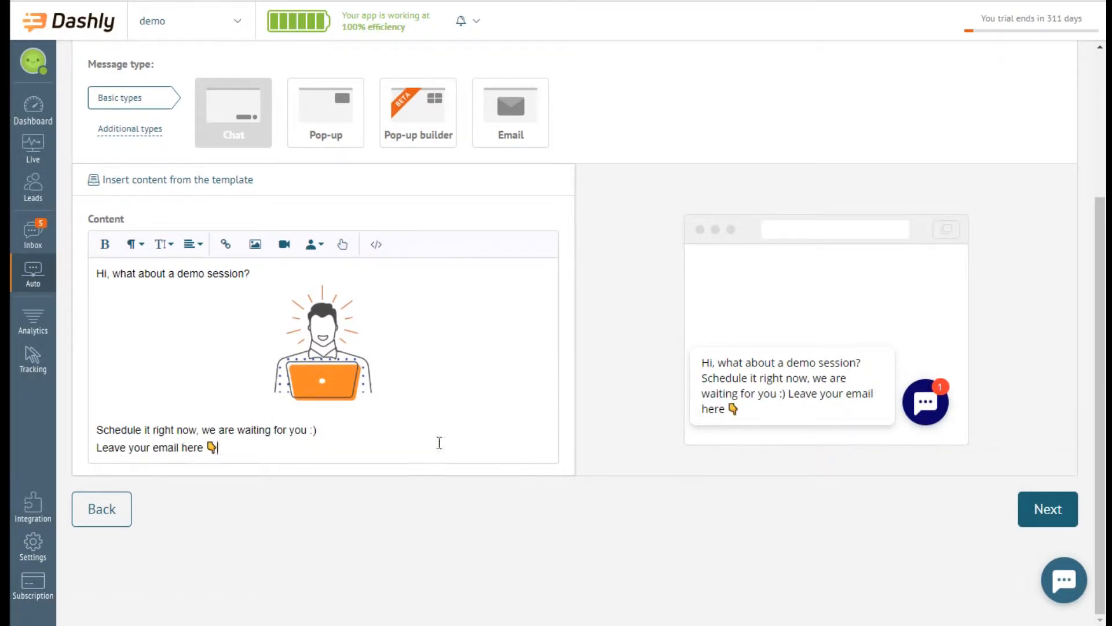
pyautogui.click(348, 389)
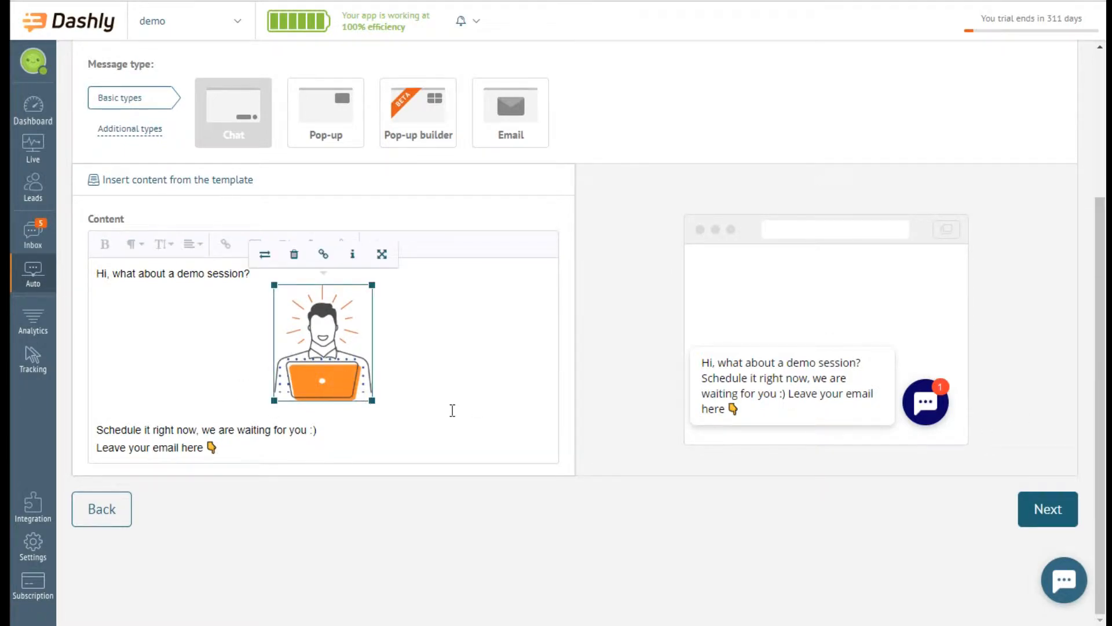
pyautogui.click(467, 454)
# - Expand Alternative A and compare the content and previews of both chat message alternatives
pyautogui.scroll(3, 1054, 513)
pyautogui.click(815, 168)
pyautogui.scroll(-8, 1078, 295)
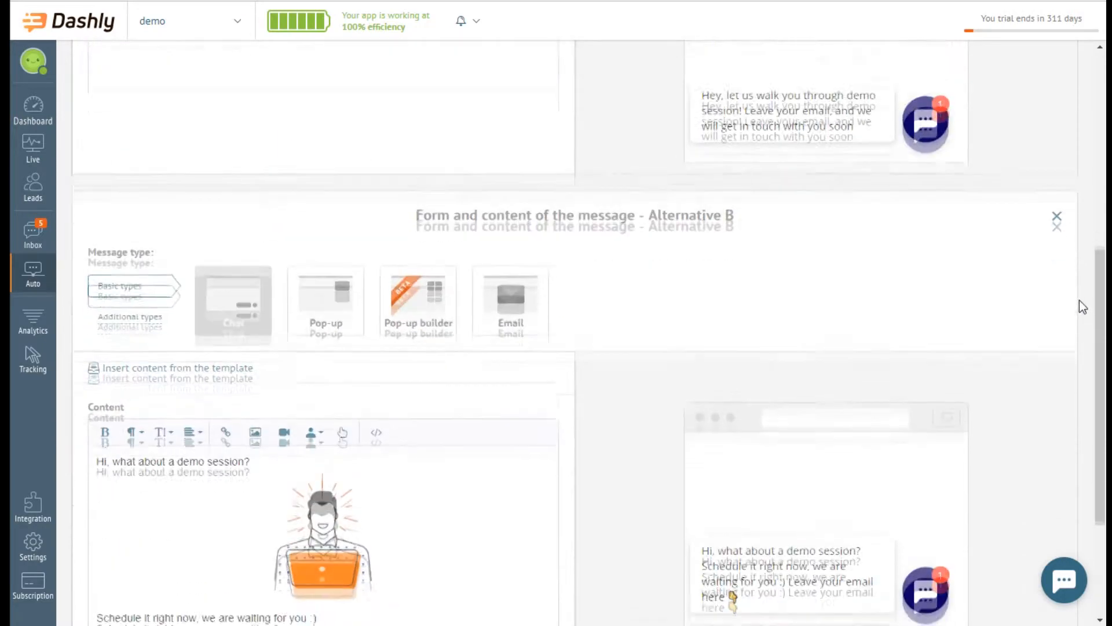
pyautogui.scroll(10, 1081, 304)
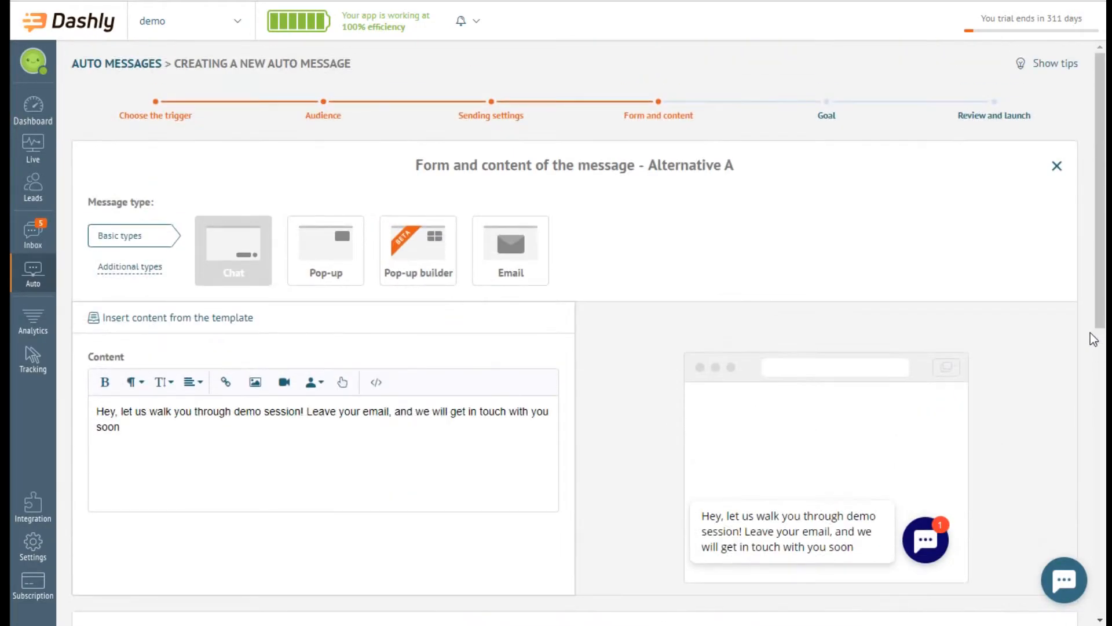
pyautogui.scroll(-10, 1090, 334)
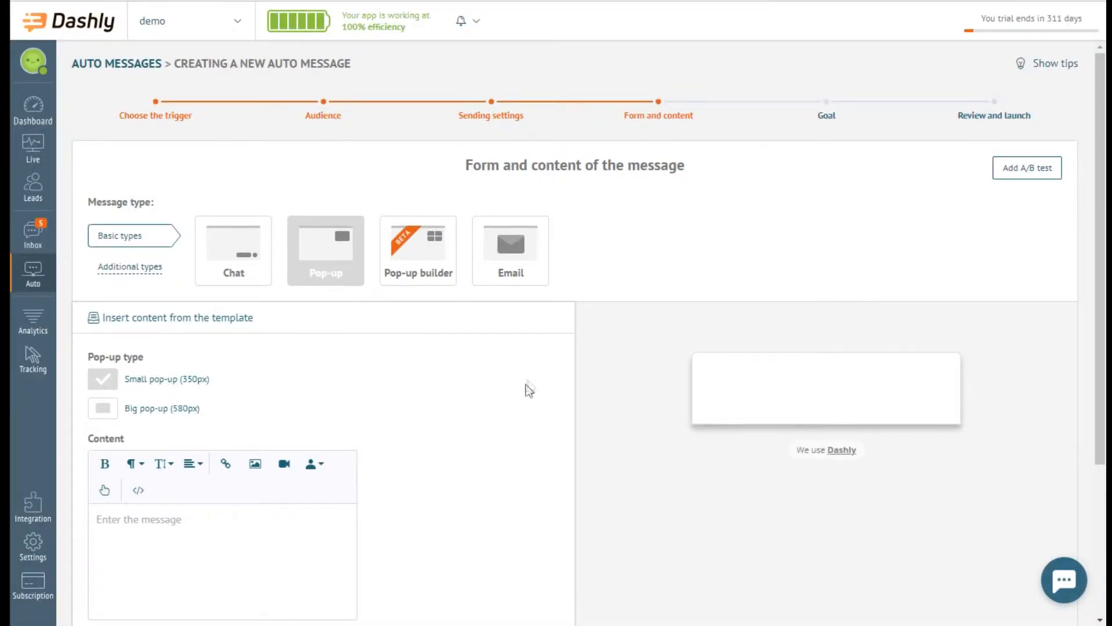
# - In the small pop-up's content, write "We are glad to see you again!" and "Our team has got a special offer for you." on separate lines
pyautogui.scroll(-1, 529, 390)
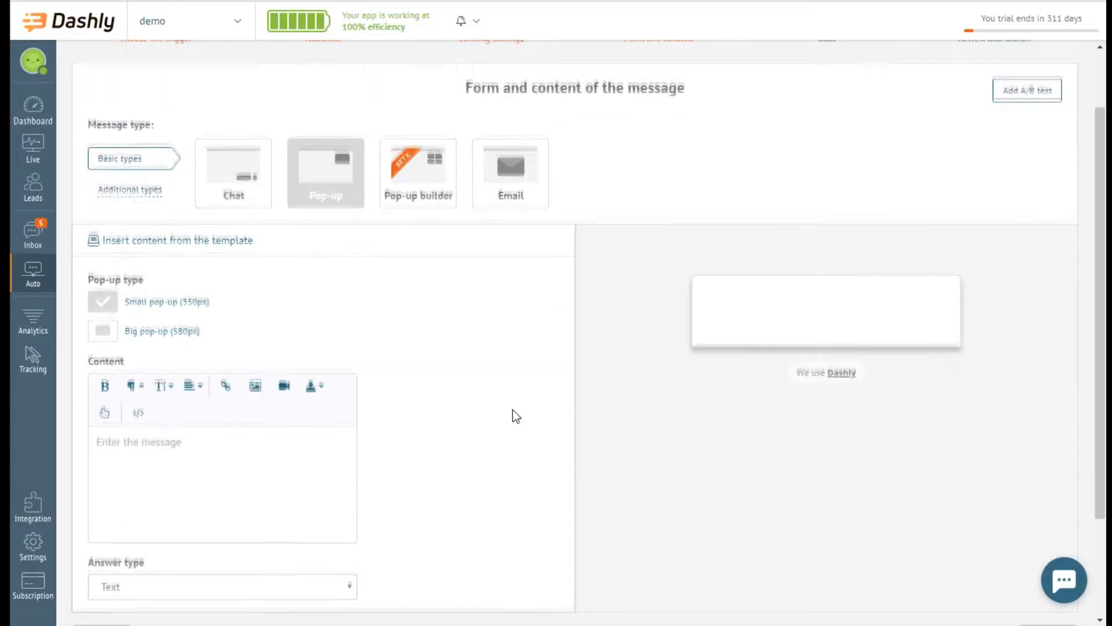
pyautogui.scroll(-1, 512, 411)
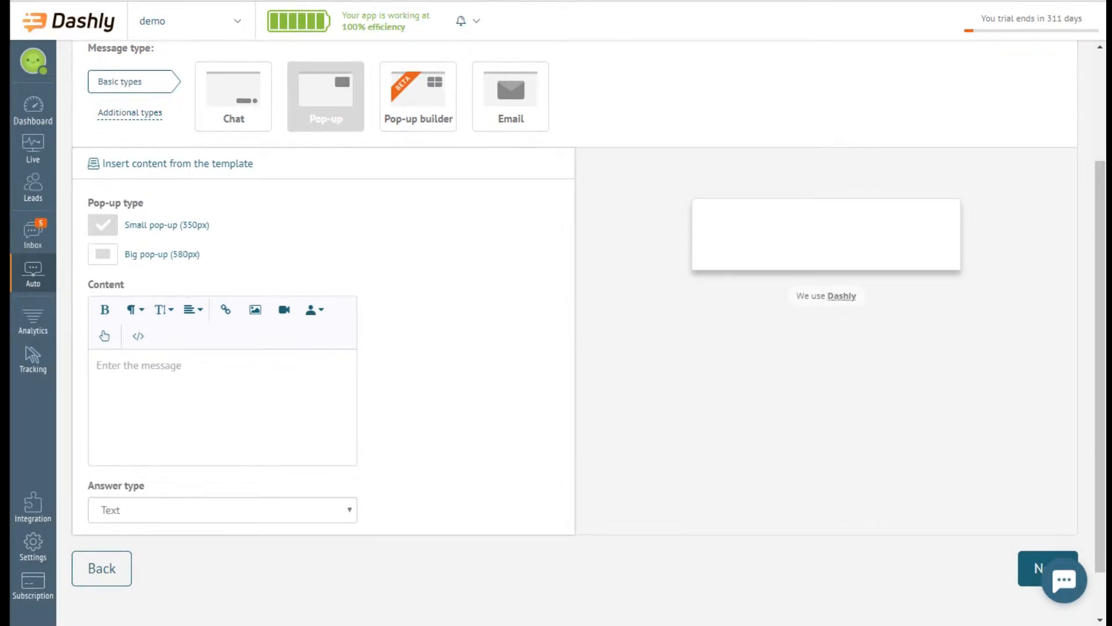
pyautogui.write('We are glad to see you again!')
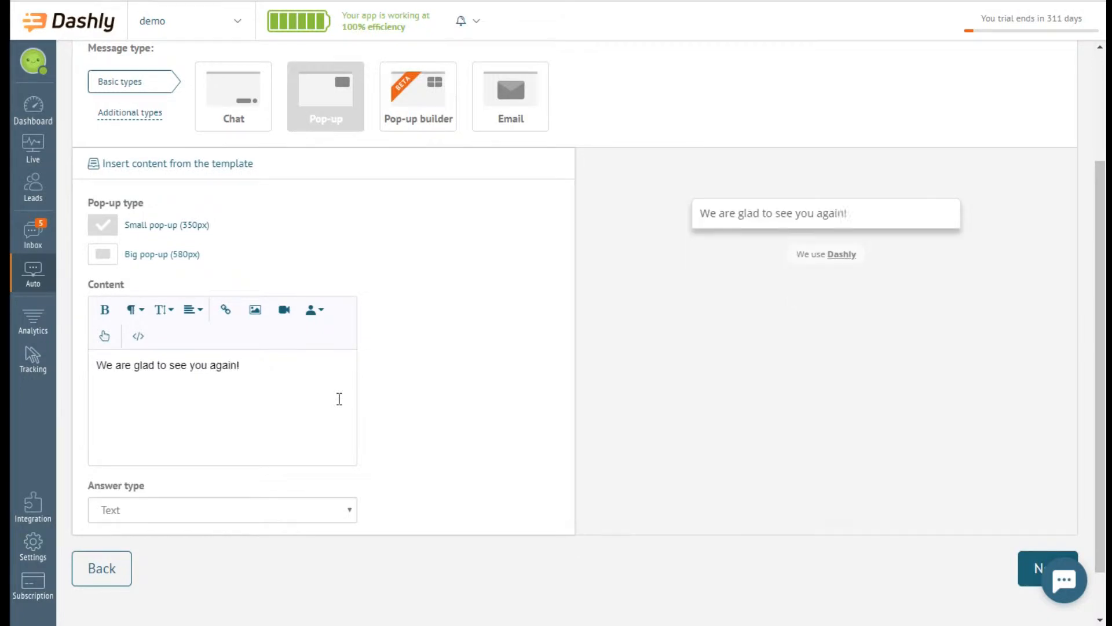
pyautogui.press('Return')
pyautogui.write('Our team has got a ')
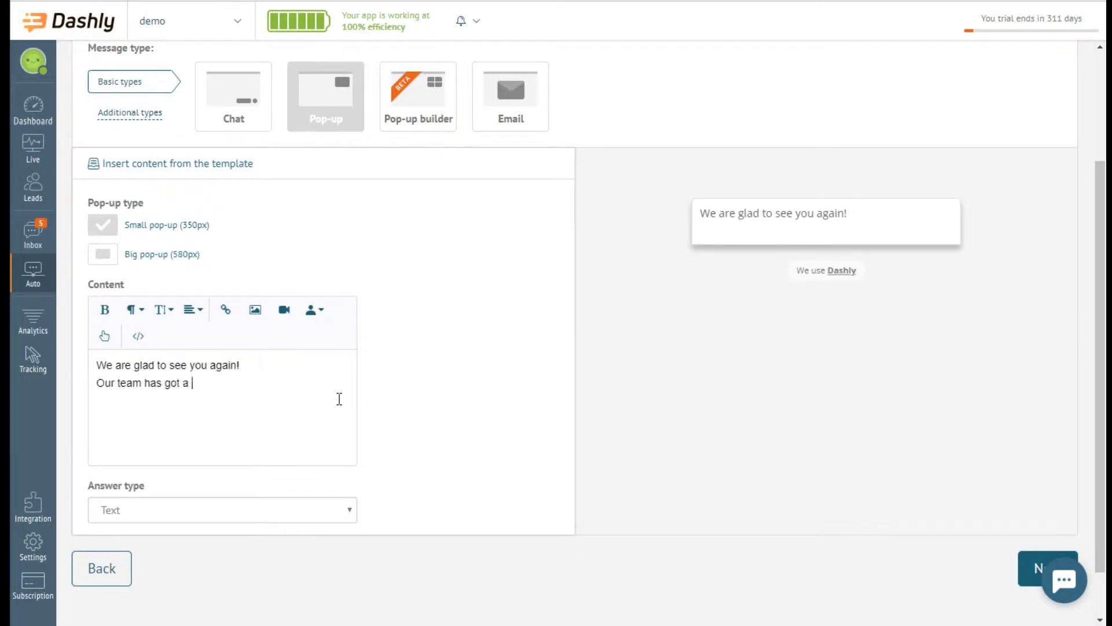
pyautogui.write('special offer for you.')
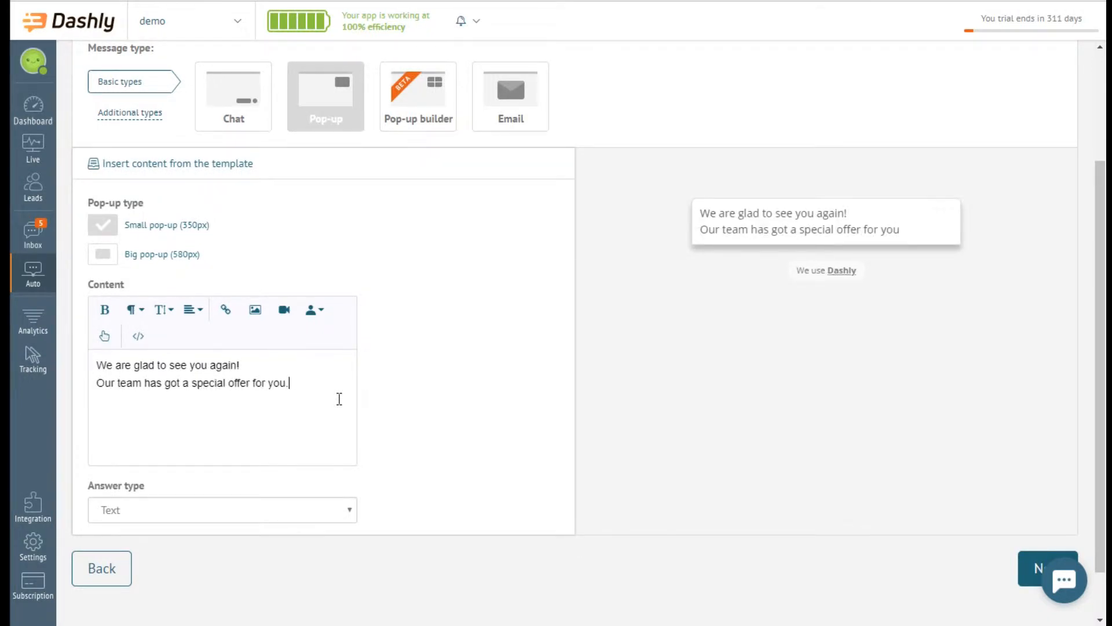
# - Add a third line to the pop-up: "Leave your email, and we will get in touch with you shortly."
pyautogui.press('Return')
pyautogui.write('Leave your email, and we will get in touch')
pyautogui.write('tly.')
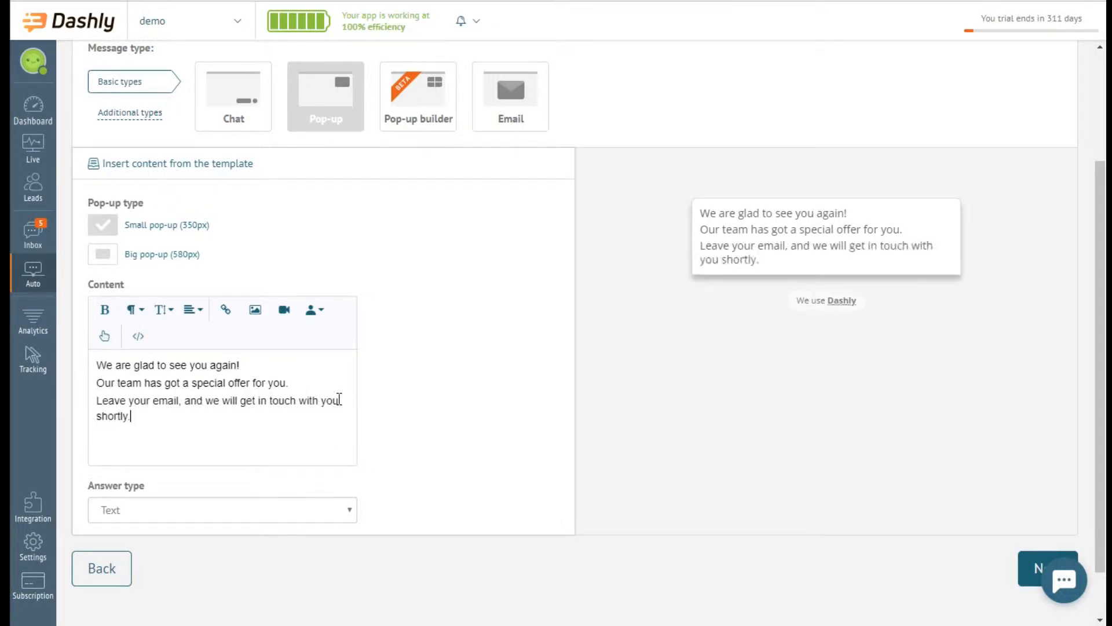
# - Insert the picture of the woman with an orange laptop after the special offer line and shrink it to about half the content width
pyautogui.click(312, 383)
pyautogui.press('Return')
pyautogui.click(256, 310)
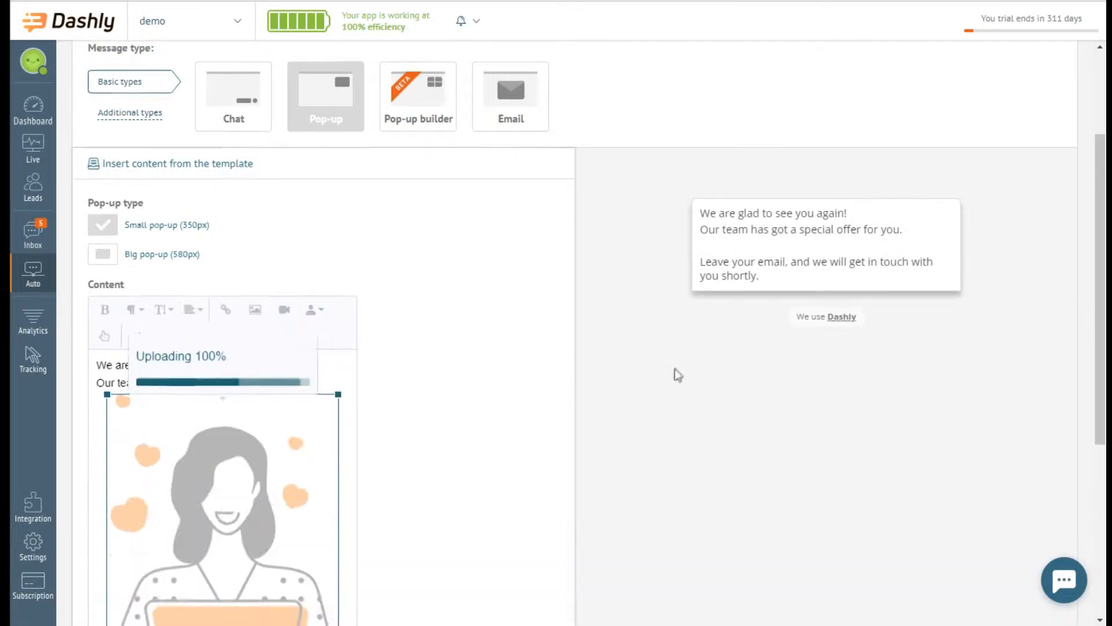
pyautogui.scroll(-2, 676, 375)
pyautogui.moveTo(338, 530); pyautogui.dragTo(292, 410)
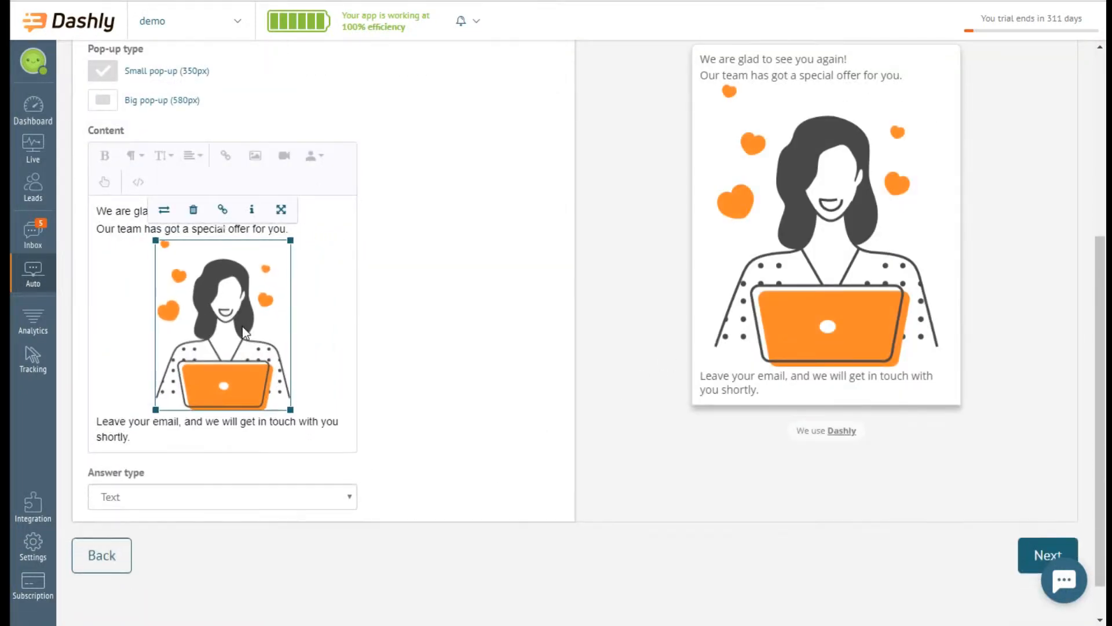
# - Set the pop-up's answer type to "Leave an email" and add an A/B test
pyautogui.click(325, 497)
pyautogui.click(324, 548)
pyautogui.scroll(2, 559, 482)
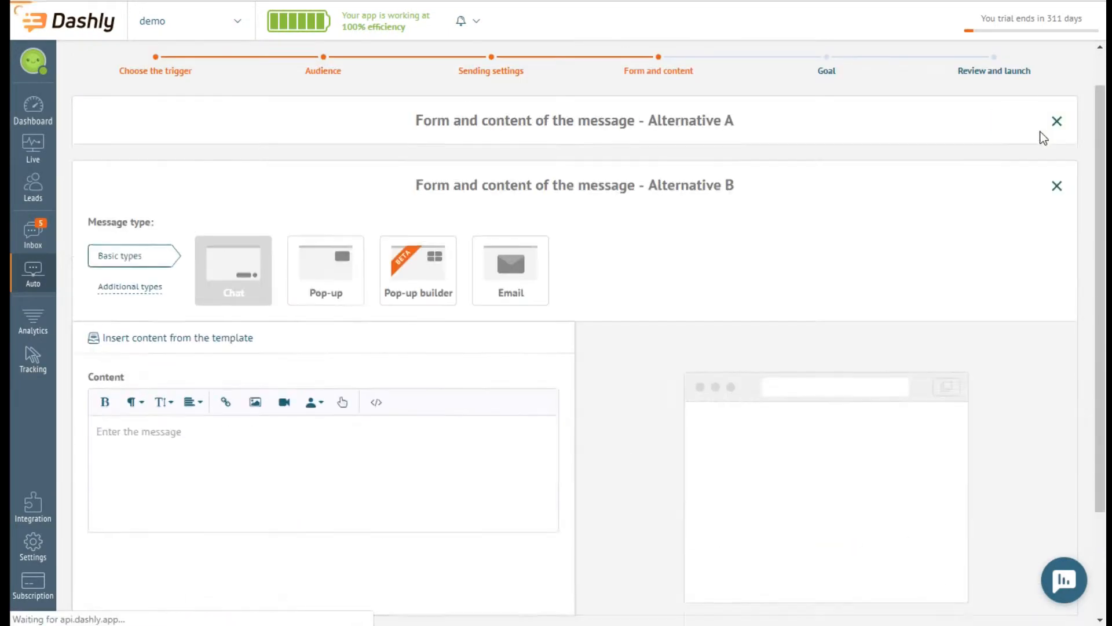
# - Make Alternative B a big 580px pop-up with the lines "Hey-hey, this is you again!" and "What about a personal demo for your team?"
pyautogui.scroll(-2, 354, 218)
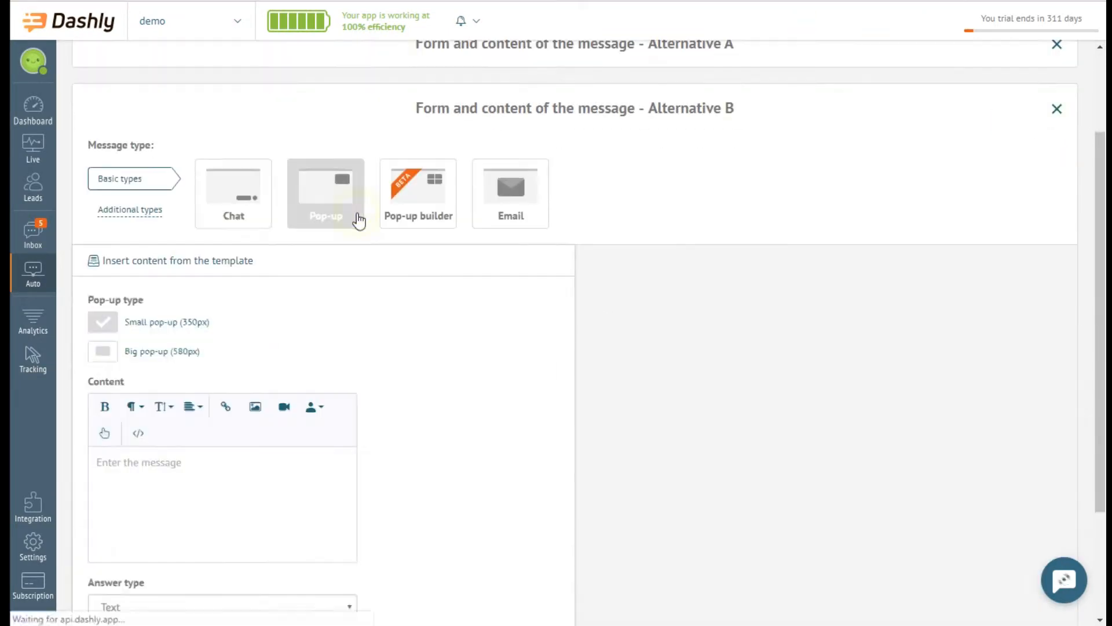
pyautogui.click(355, 218)
pyautogui.scroll(-3, 521, 250)
pyautogui.click(478, 335)
pyautogui.write('Hey-hey, this is you again!')
pyautogui.press('Return')
pyautogui.write('What about a personal demo for your team?')
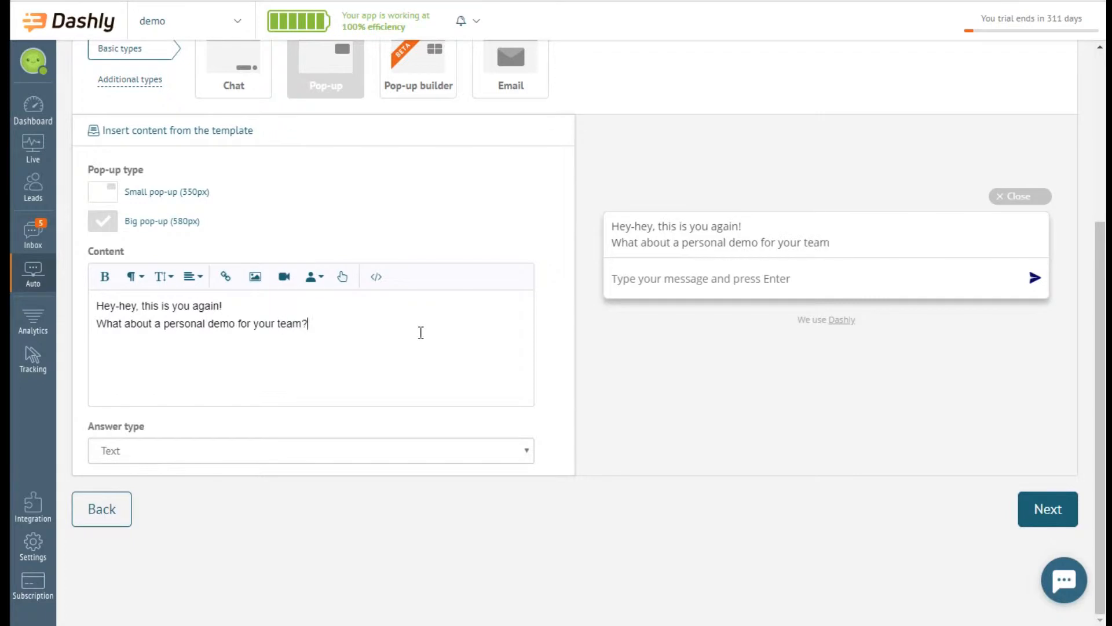
# - Add the lines "Let us find the best solution for your business." and "Leave your email, and we will get in touch." to Alternative B
pyautogui.press('Return')
pyautogui.write('Let us ')
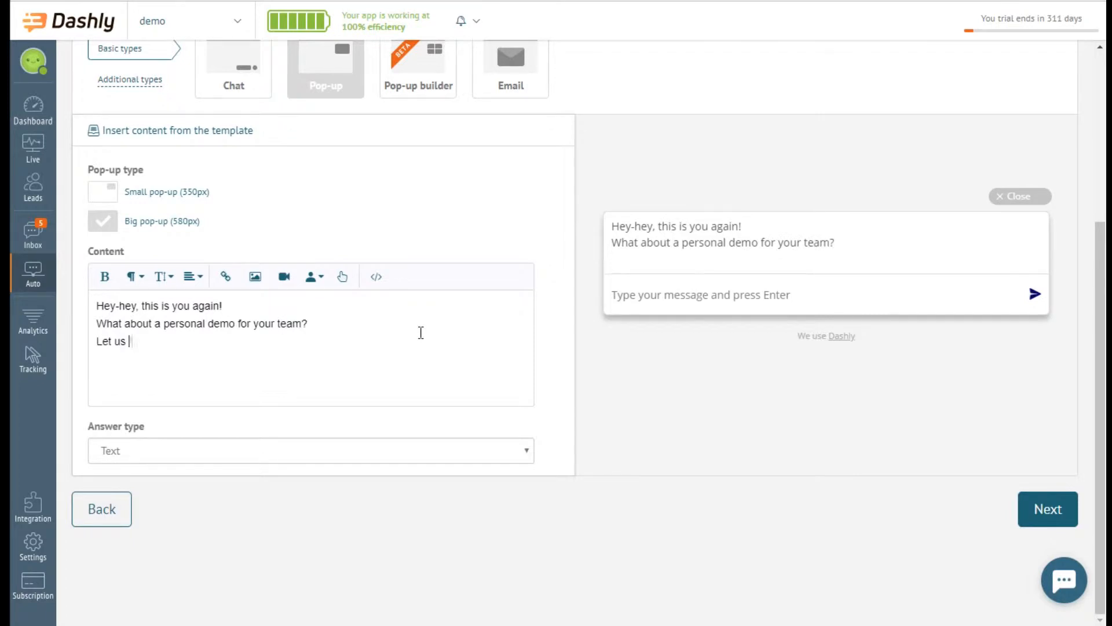
pyautogui.write('find the best solution for your business.')
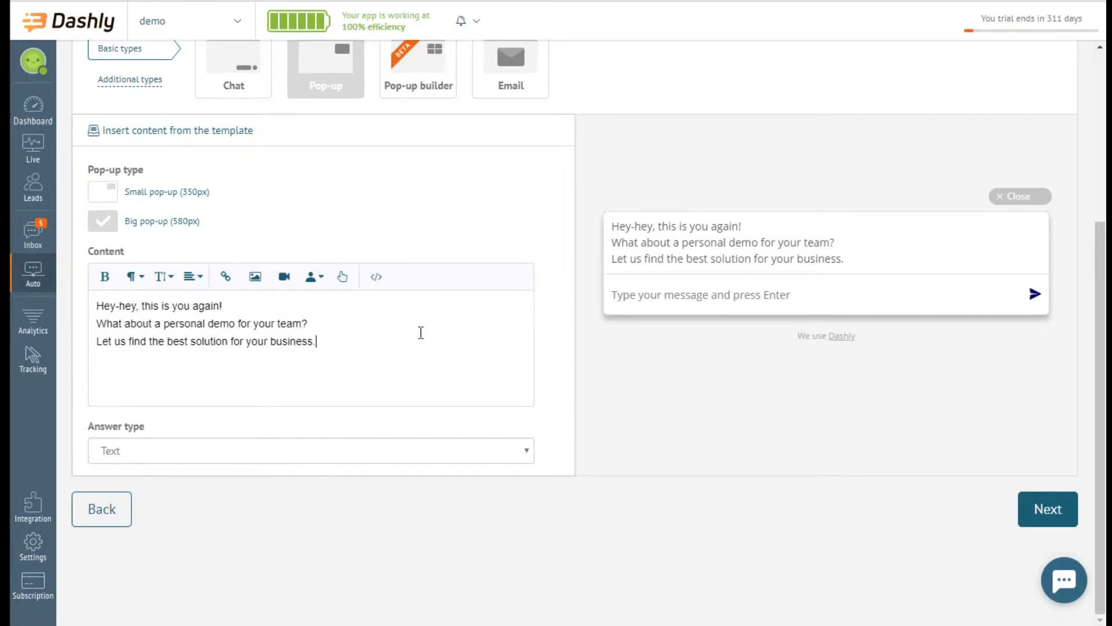
pyautogui.press('Return')
pyautogui.write('Leave your email, and we will get in touch.')
pyautogui.click(370, 324)
pyautogui.press('Return')
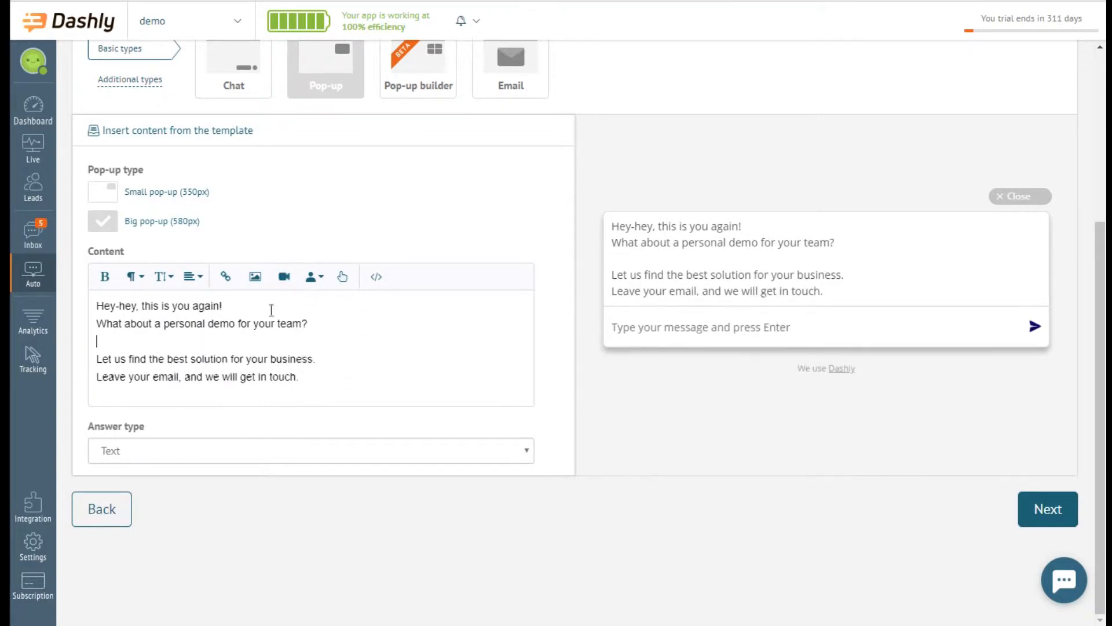
pyautogui.press('BackSpace')
# - Insert the picture of the man with an orange laptop on a new line below "Hey-hey, this is you again!"
pyautogui.click(272, 309)
pyautogui.press('Return')
pyautogui.click(255, 277)
pyautogui.click(277, 376)
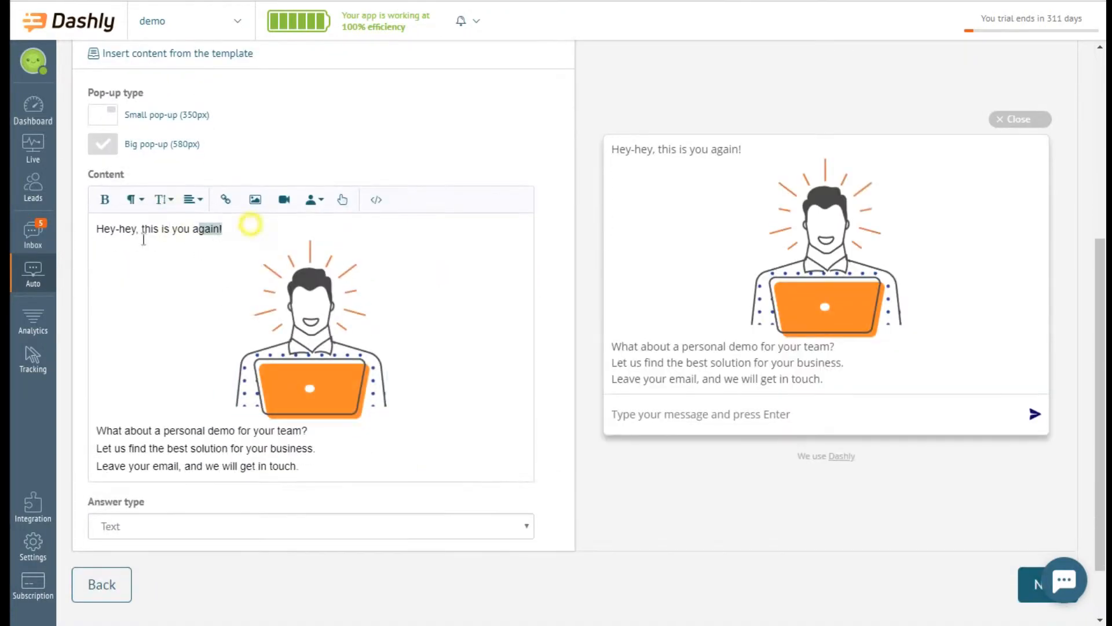
# - Centre the line "Hey-hey, this is you again!", enlarge its font size and make it bold
pyautogui.moveTo(248, 228); pyautogui.dragTo(96, 228)
pyautogui.click(193, 199)
pyautogui.click(194, 246)
pyautogui.click(164, 199)
pyautogui.click(199, 350)
pyautogui.click(105, 200)
# - Centre the three text lines below the picture in Alternative B's pop-up
pyautogui.moveTo(299, 472); pyautogui.dragTo(89, 436)
pyautogui.click(193, 199)
pyautogui.click(205, 246)
# - Set Alternative B's answer type to "Leave a phone number" and replace "email" with "phone number" in the pop-up's last line
pyautogui.scroll(-1, 452, 394)
pyautogui.click(515, 473)
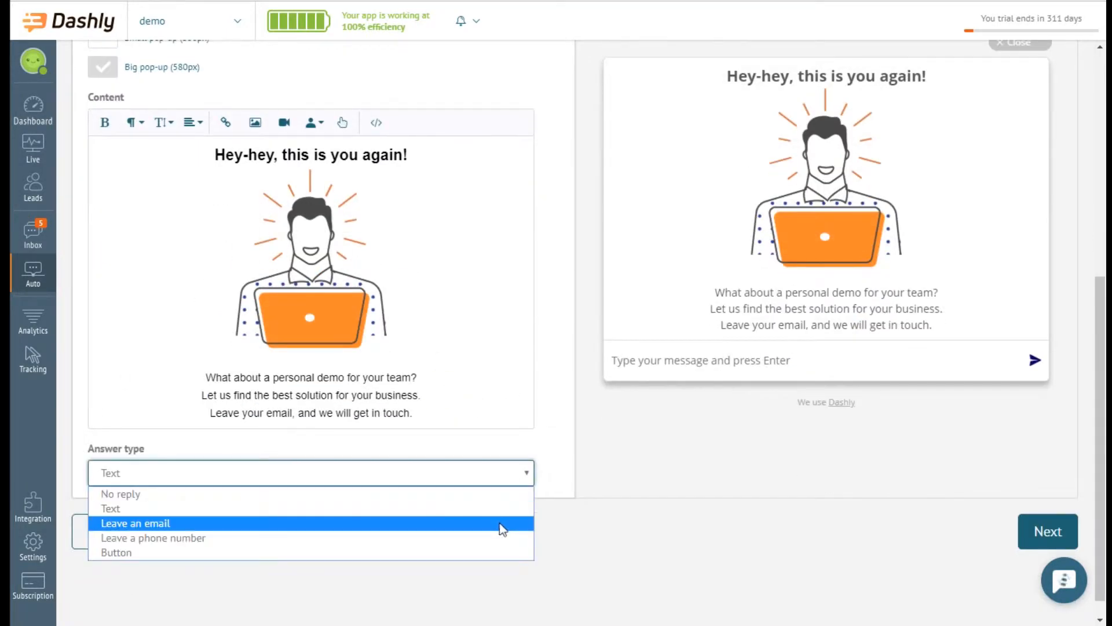
pyautogui.click(495, 538)
pyautogui.doubleClick(273, 413)
pyautogui.write('phone number')
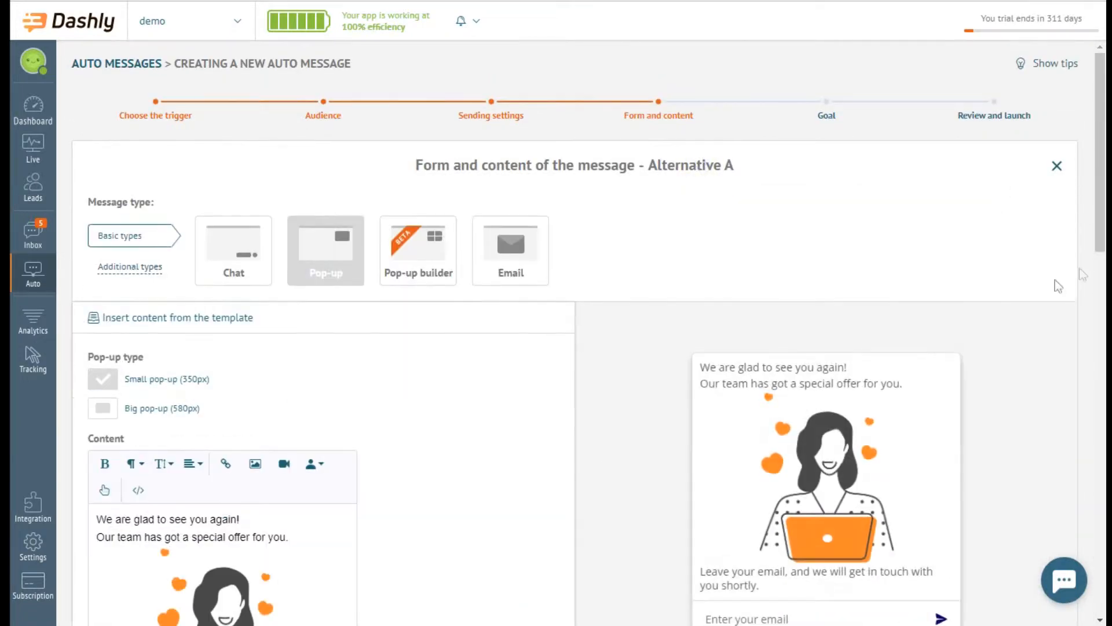
# - Switch the message type to the pop-up builder and add a text block reading "Hey, we are glad to see you again!"
pyautogui.click(449, 277)
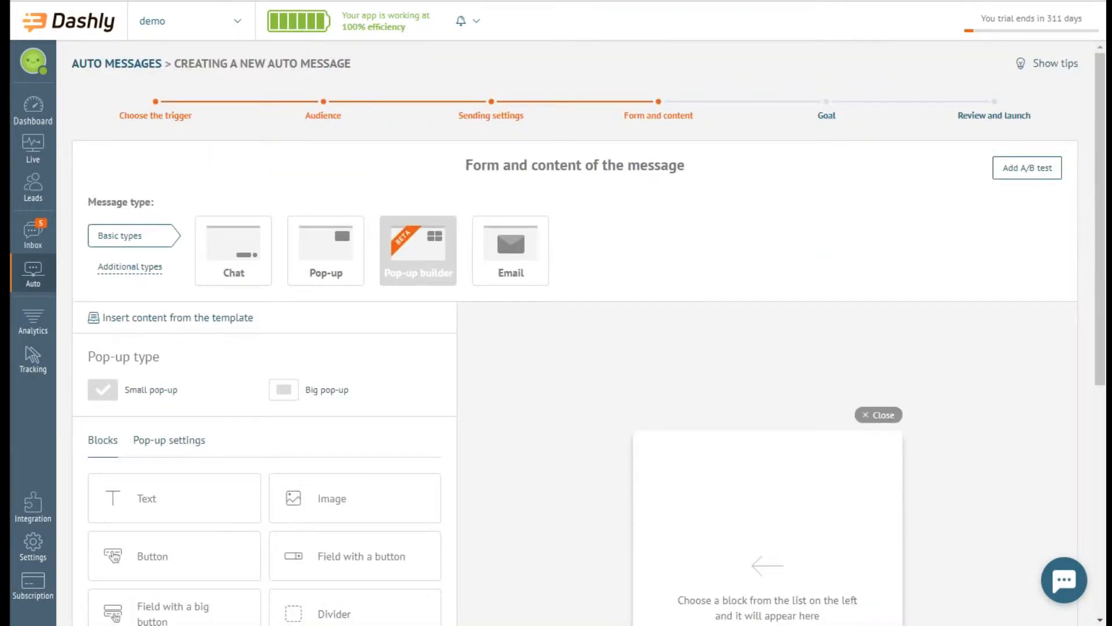
pyautogui.scroll(-3, 581, 390)
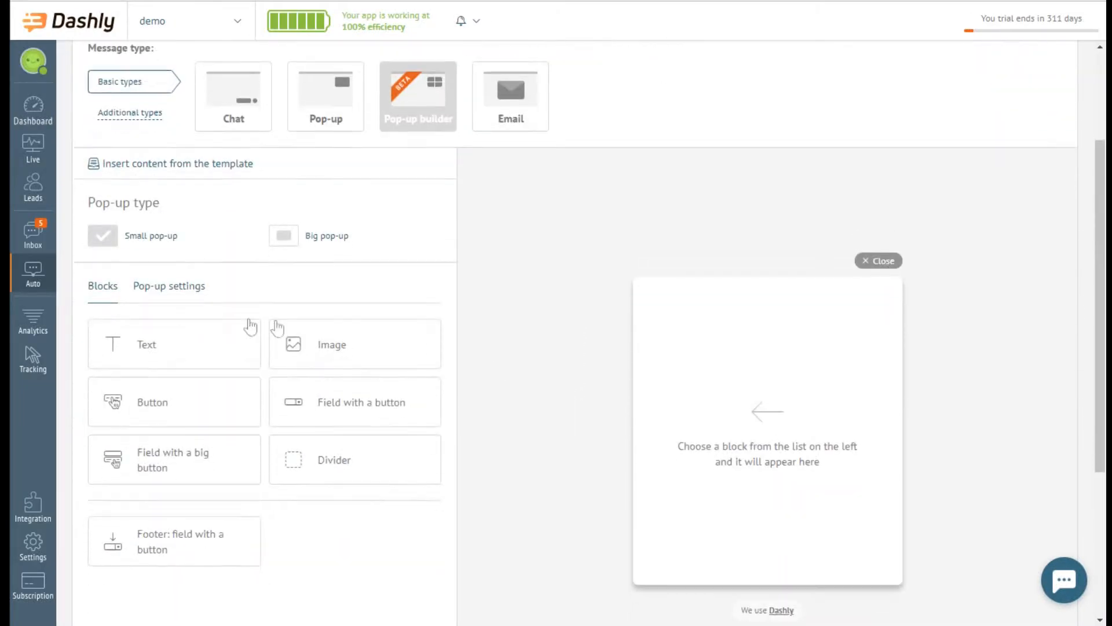
pyautogui.click(204, 343)
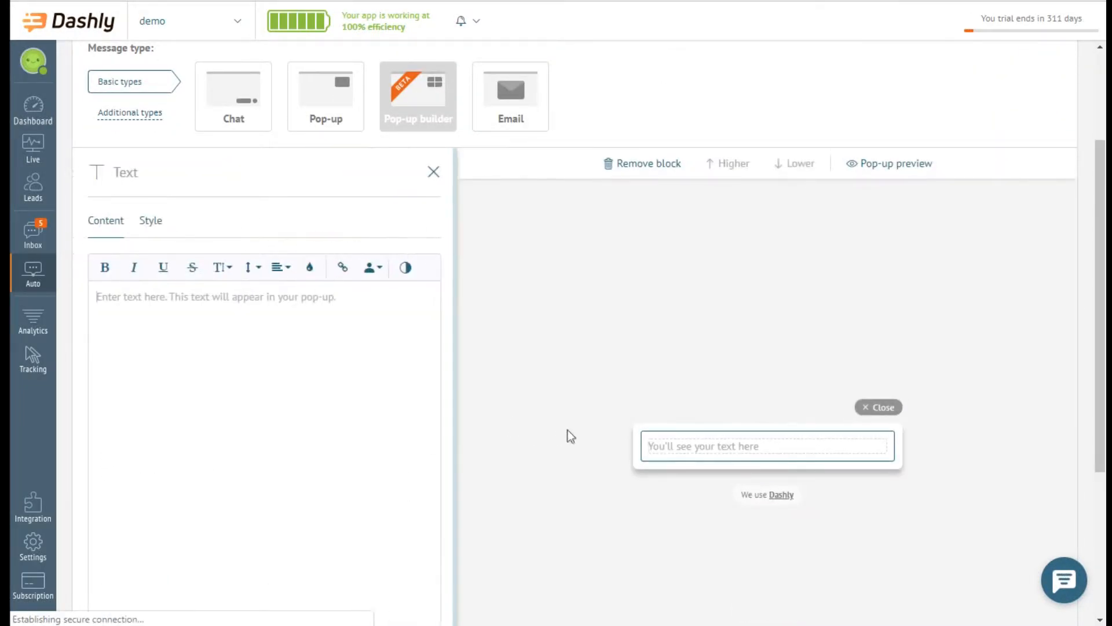
pyautogui.write('Hey, we are glad to see you ag')
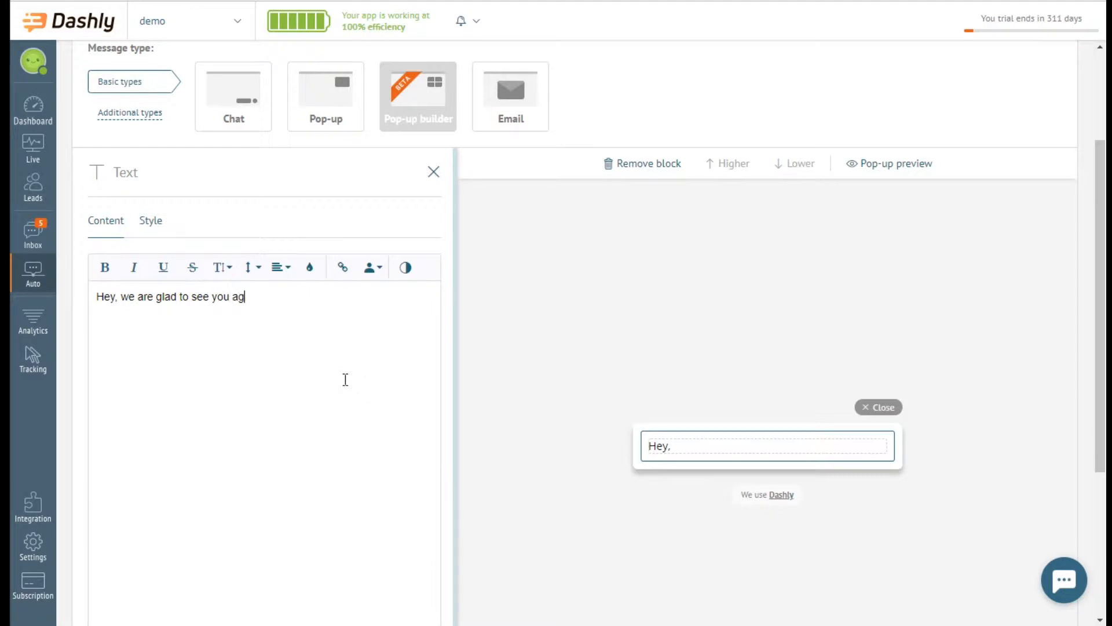
pyautogui.press('BackSpace')
pyautogui.press('BackSpace')
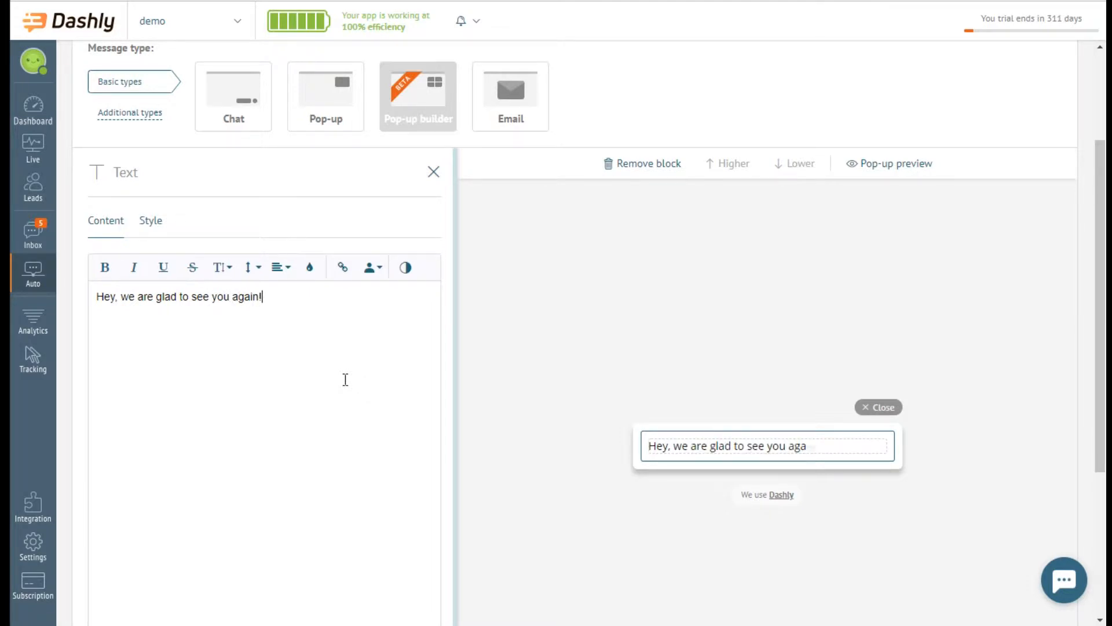
# - Centre the line "Hey, we are glad to see you again!", make it bold and enlarge its font size
pyautogui.tripleClick(337, 336)
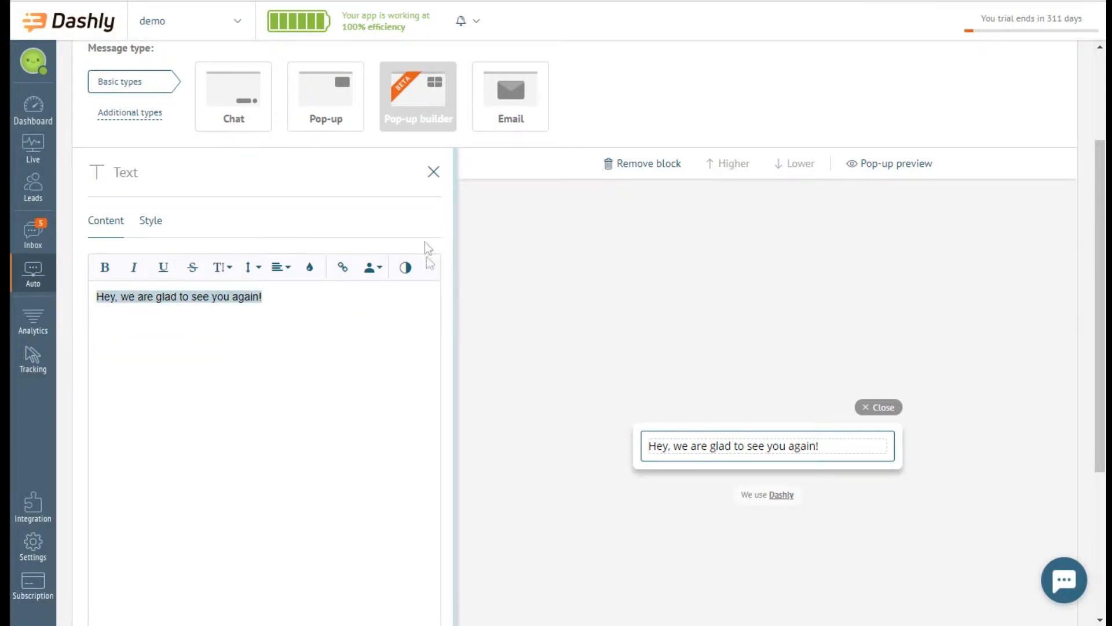
pyautogui.click(281, 267)
pyautogui.click(292, 314)
pyautogui.click(99, 275)
pyautogui.click(223, 272)
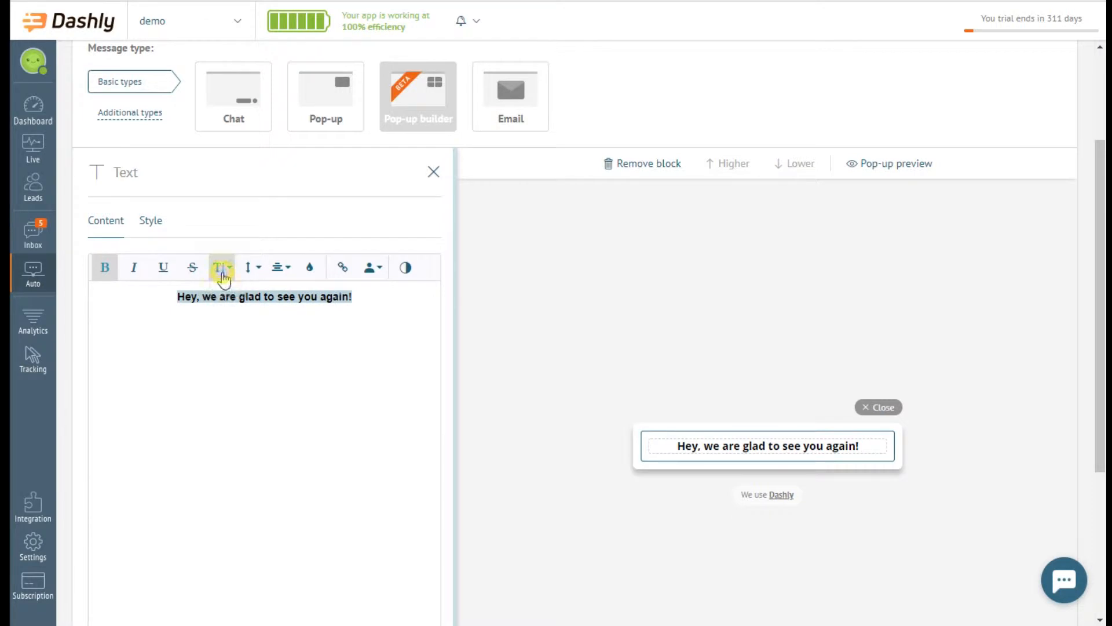
pyautogui.click(240, 383)
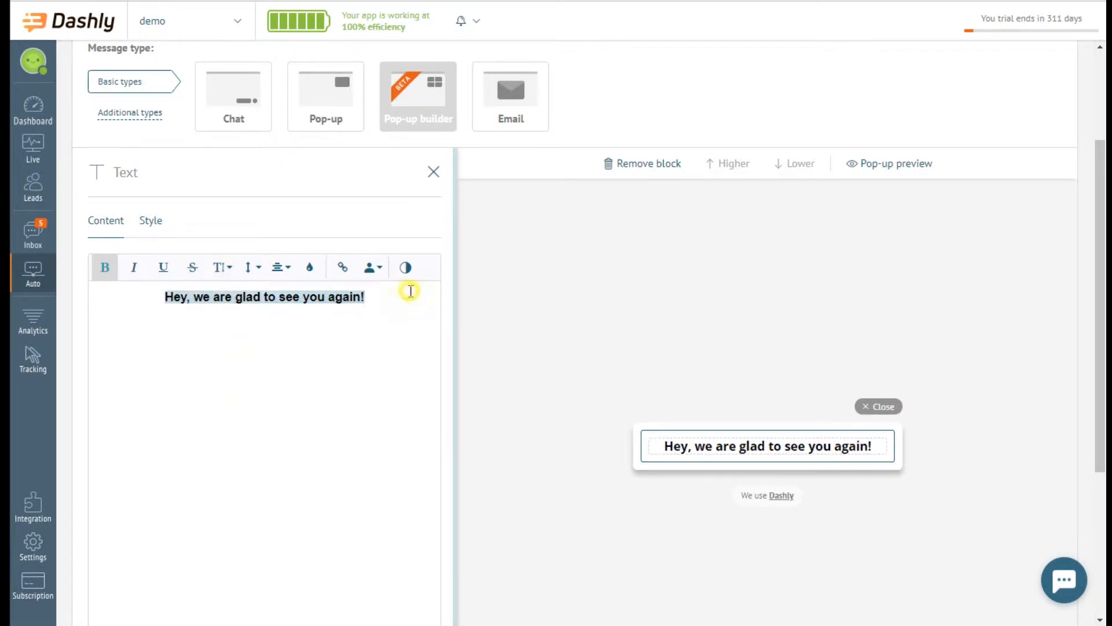
pyautogui.click(433, 171)
# - Add an image block with the picture of the woman with an orange laptop and set its block height to 200 px
pyautogui.scroll(-1, 440, 208)
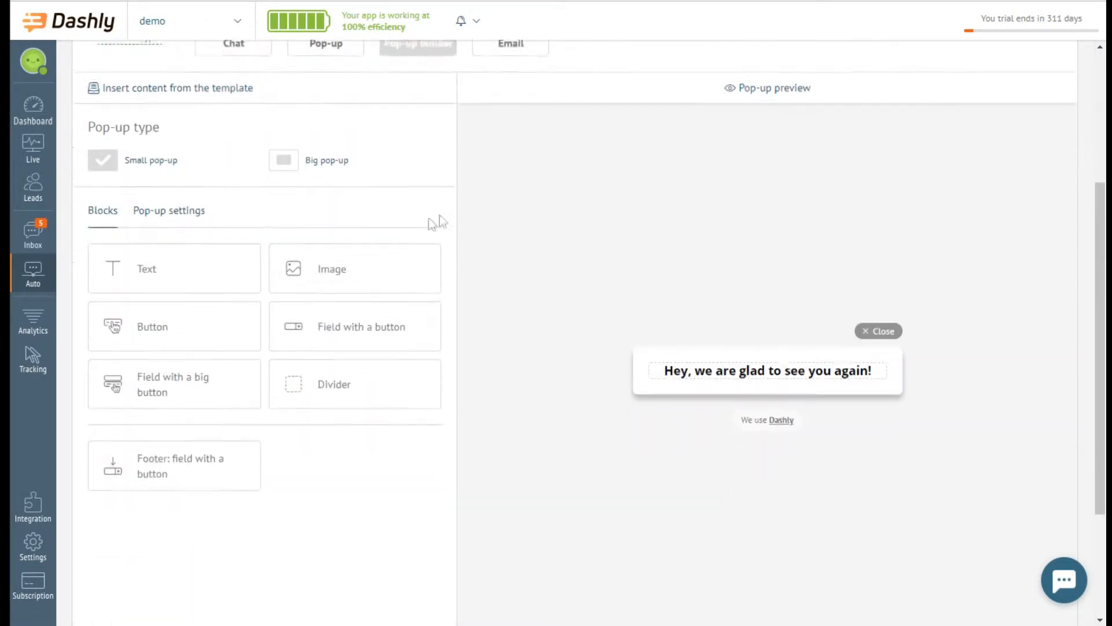
pyautogui.click(389, 264)
pyautogui.click(222, 152)
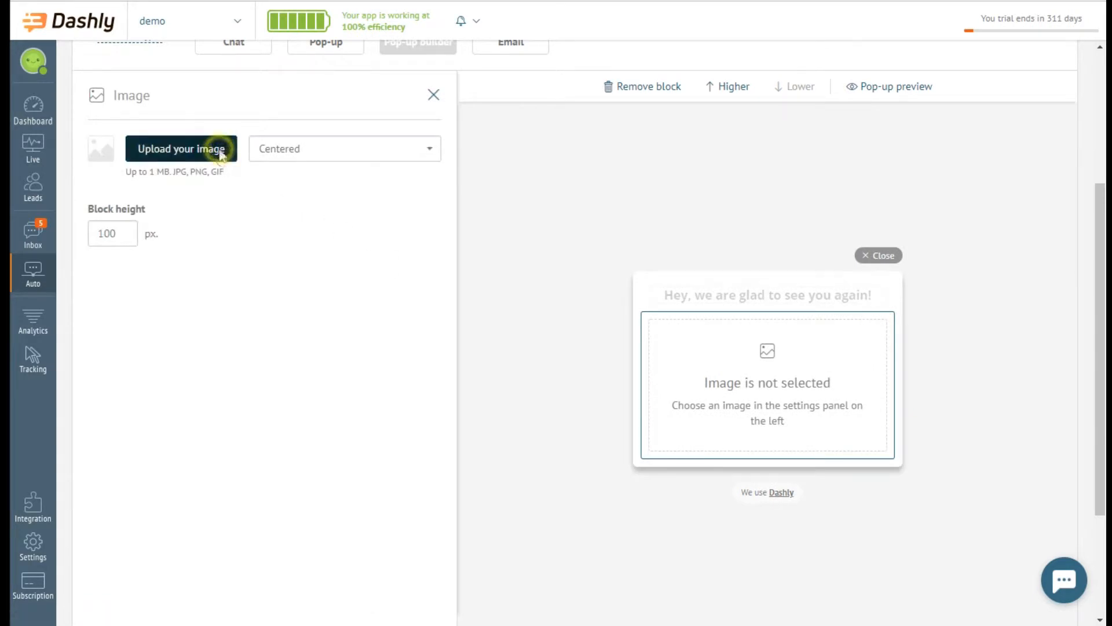
pyautogui.doubleClick(105, 233)
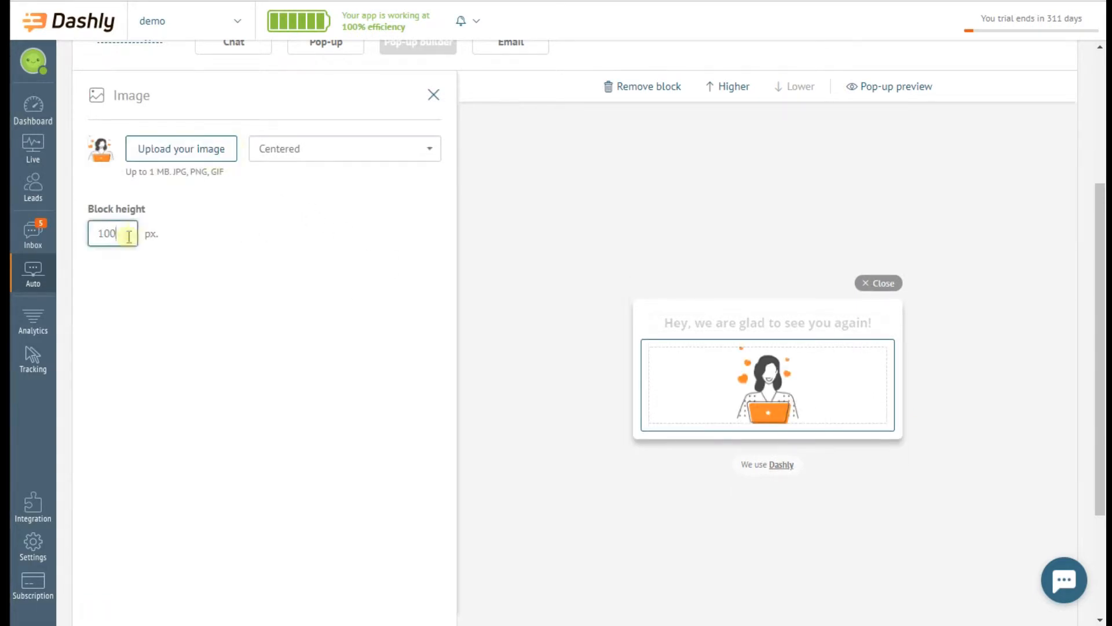
pyautogui.write('200')
pyautogui.click(488, 232)
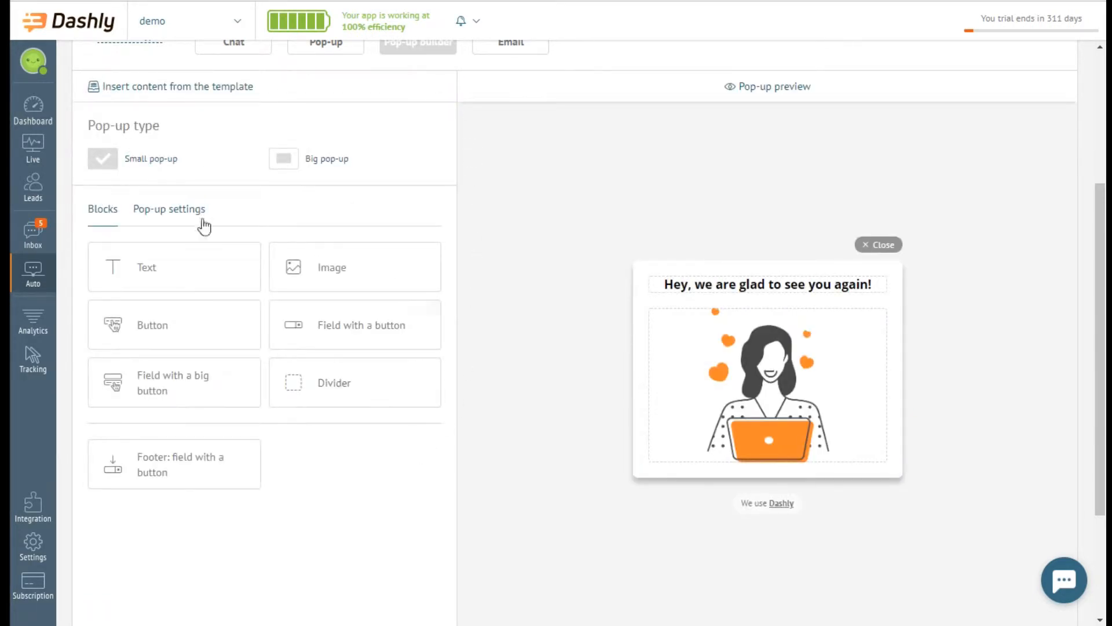
# - Add a text block below the picture reading "We are inviting you for your personal demo session. Leave your email, and we'll schedule the personal walkthrough!"
pyautogui.click(226, 261)
pyautogui.write('We are inviting you for your')
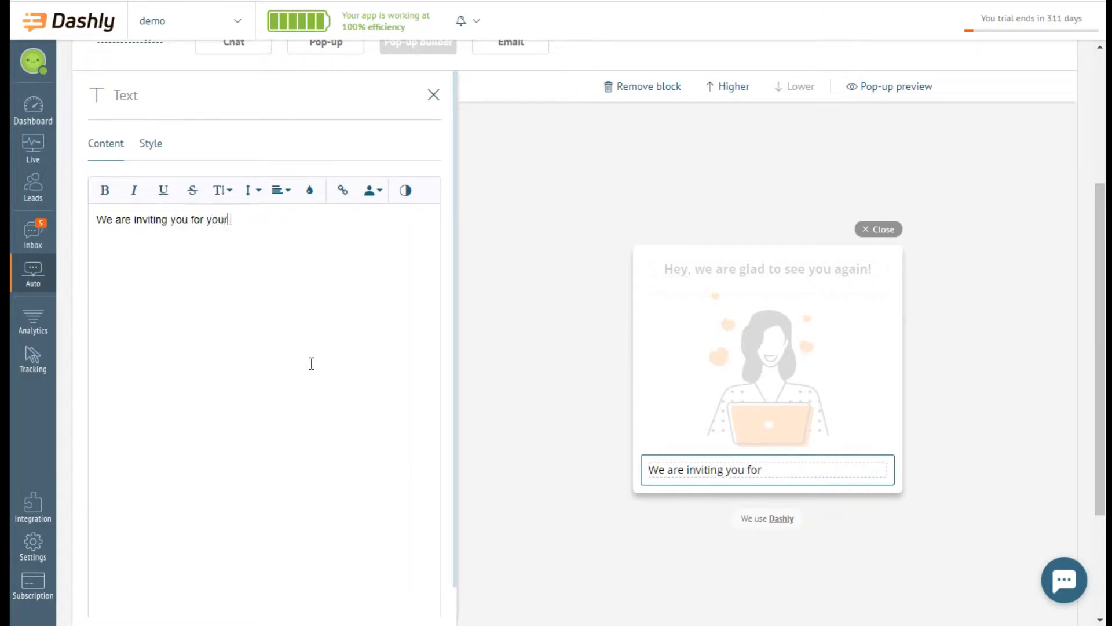
pyautogui.write(' personal demo session. ')
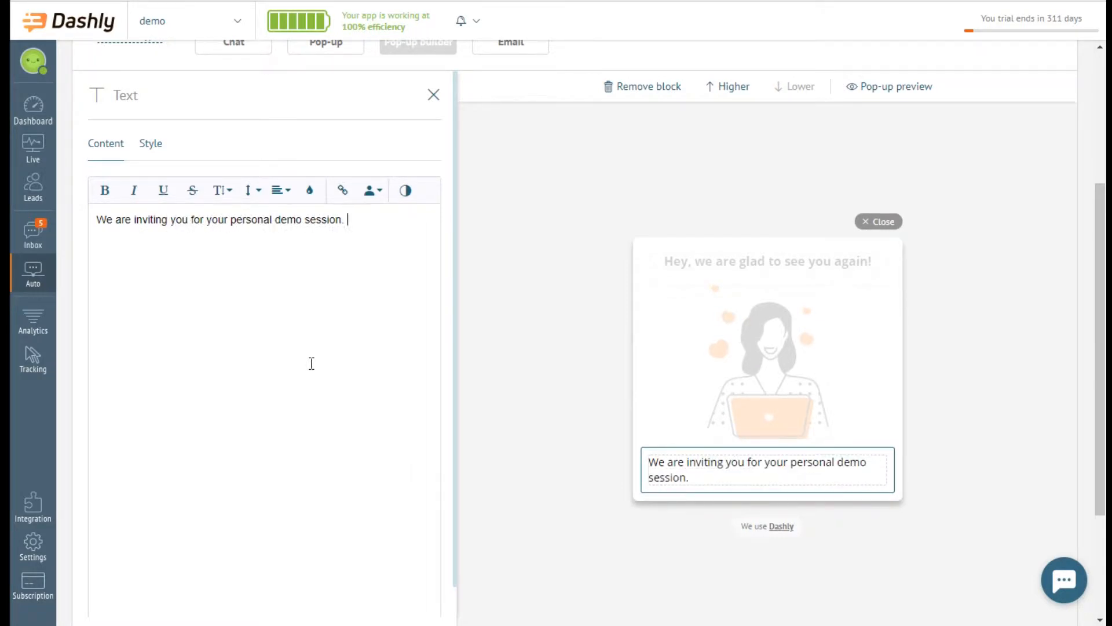
pyautogui.write("Leave your email, and we'll schedule the ")
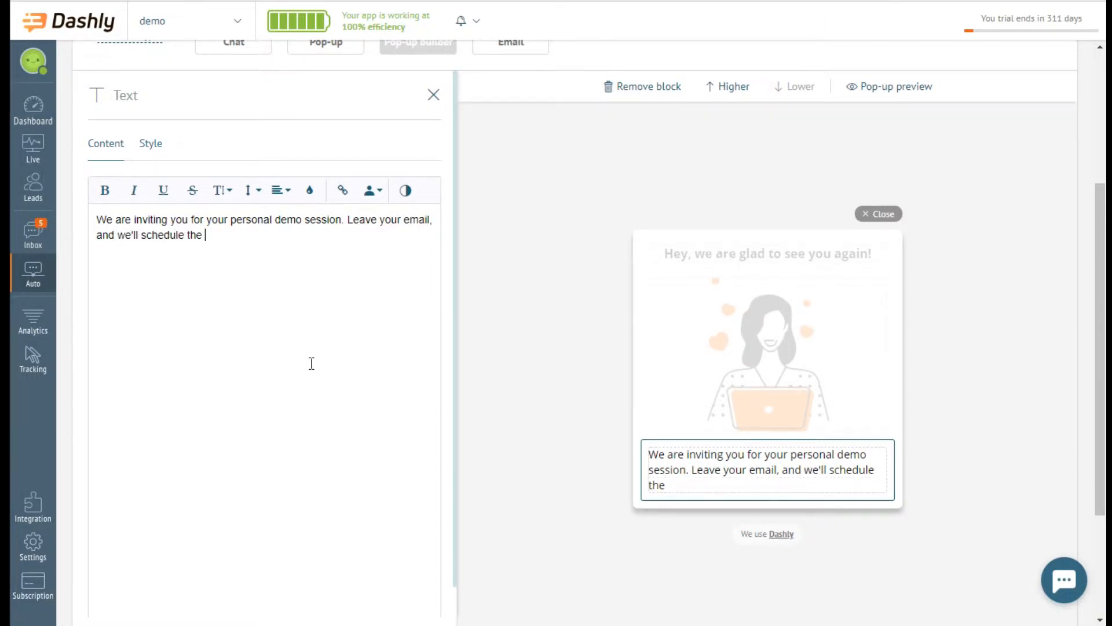
pyautogui.write('personal walkthrough!')
pyautogui.click(479, 322)
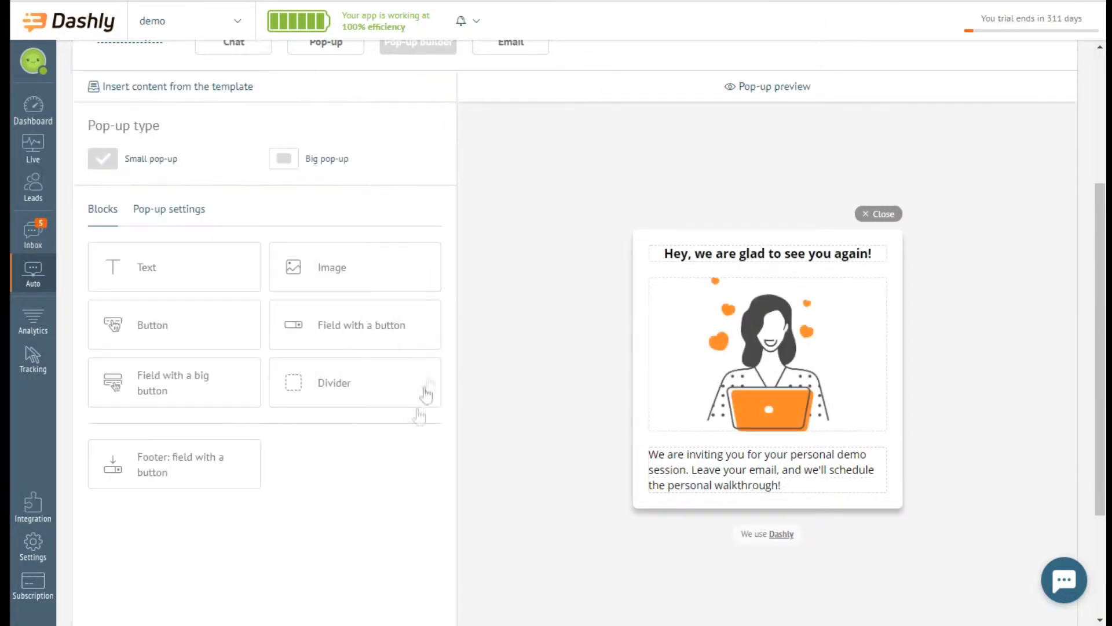
# - Add a footer field with a button that records to Conversations (email), with the tooltip text "Leave your email address"
pyautogui.click(223, 460)
pyautogui.click(429, 278)
pyautogui.click(397, 398)
pyautogui.tripleClick(300, 208)
pyautogui.write('Leave the')
pyautogui.press('BackSpace')
pyautogui.press('BackSpace')
pyautogui.press('BackSpace')
pyautogui.press('BackSpace')
pyautogui.write('your email address')
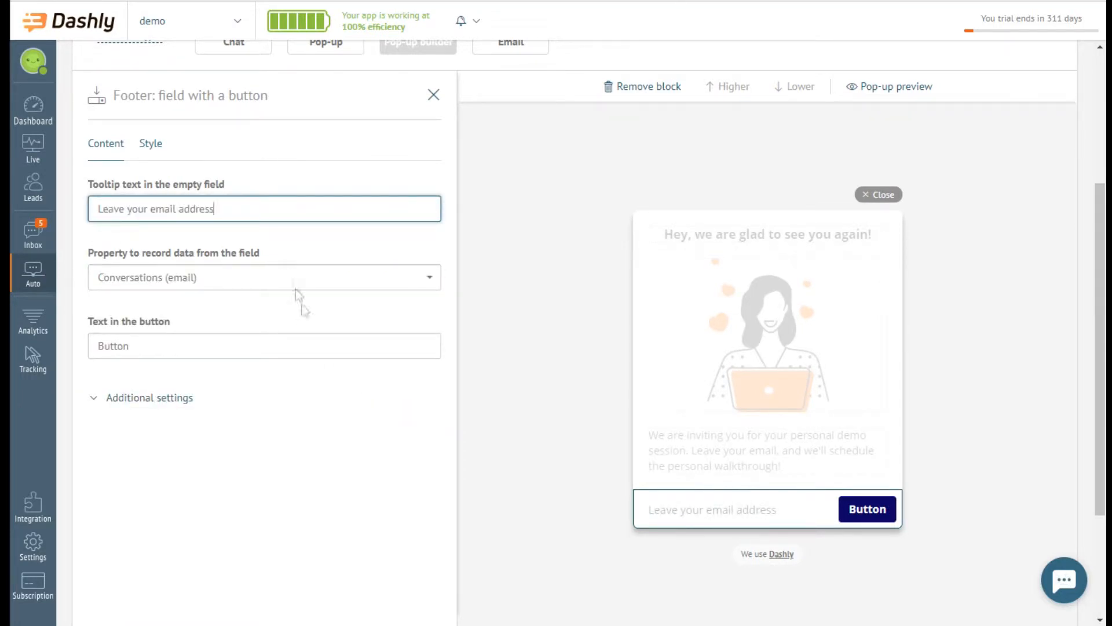
# - Set the footer button's text to "Schedule the demo"
pyautogui.click(392, 348)
pyautogui.tripleClick(389, 350)
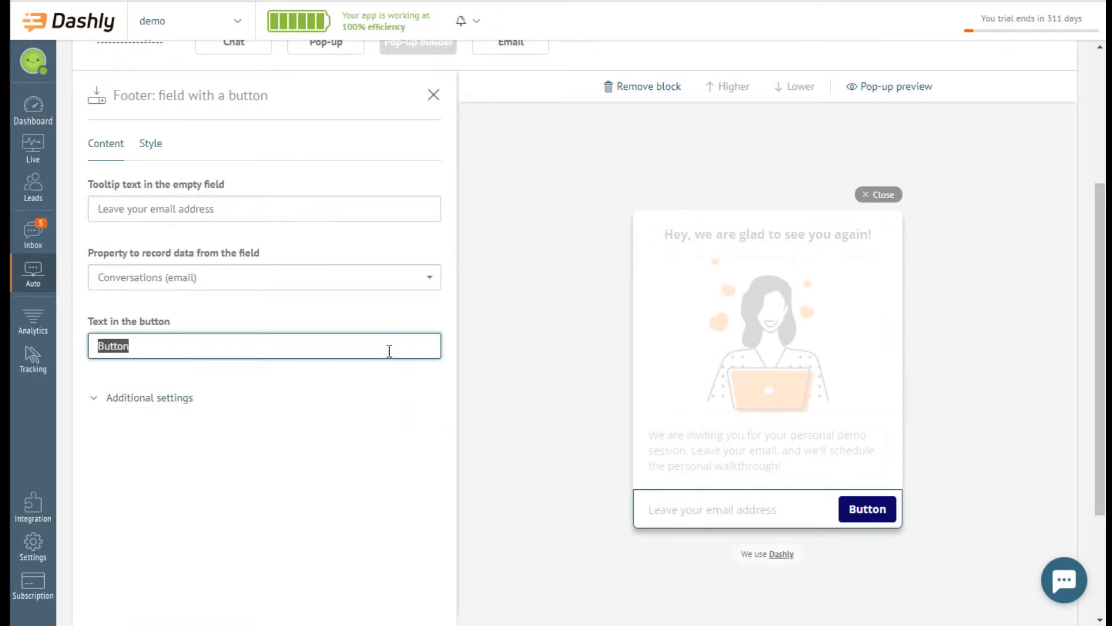
pyautogui.write('Schedule the demo')
# - Shorten the footer field's tooltip text to "Your email"
pyautogui.moveTo(251, 211); pyautogui.dragTo(176, 236)
pyautogui.press('BackSpace')
pyautogui.click(128, 211)
pyautogui.press('BackSpace')
pyautogui.press('BackSpace')
pyautogui.press('BackSpace')
pyautogui.press('BackSpace')
pyautogui.press('BackSpace')
pyautogui.press('BackSpace')
pyautogui.click(262, 211)
pyautogui.press('Delete')
pyautogui.write('Y')
# - Create a new event named "Pop-up: clicked on Schedule the demo" as the footer button's event
pyautogui.click(192, 403)
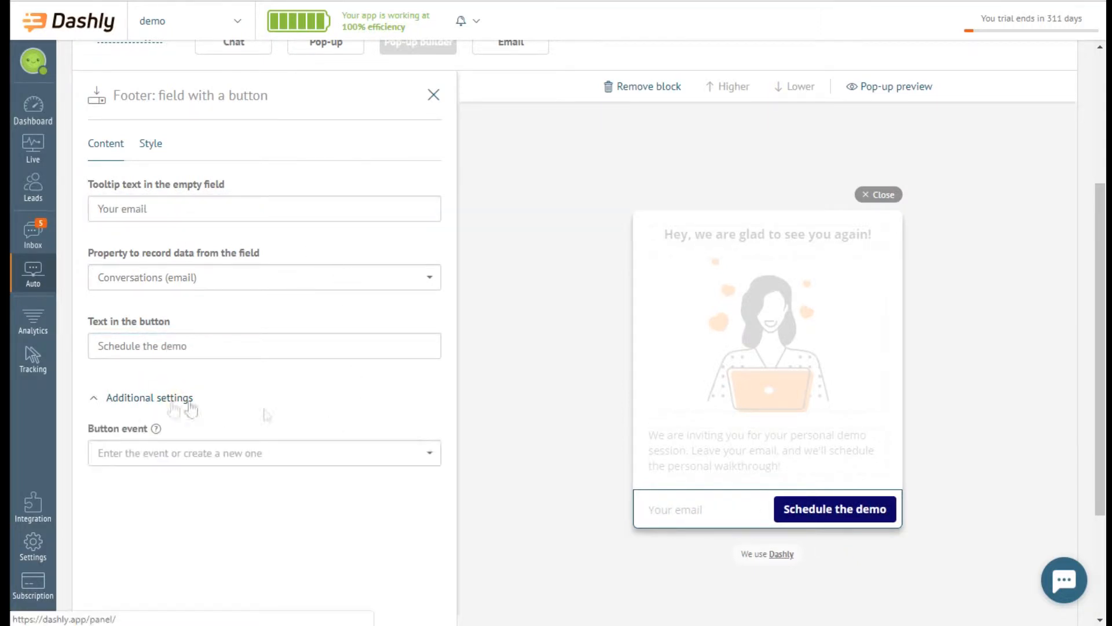
pyautogui.click(434, 455)
pyautogui.click(404, 432)
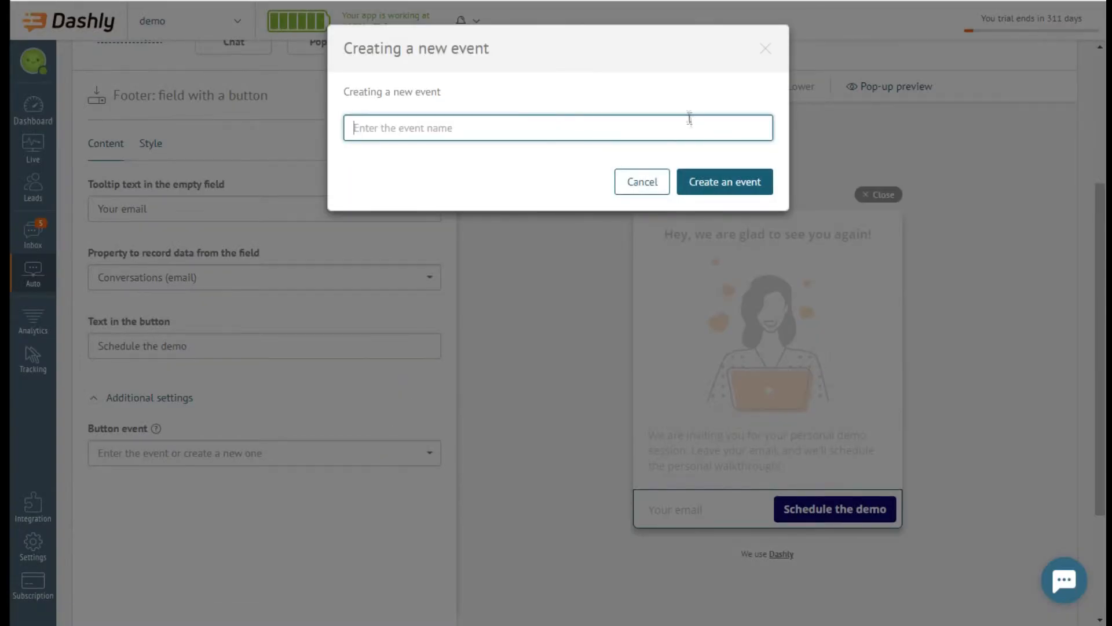
pyautogui.write('Pop-up: clicked on Schedule the demo')
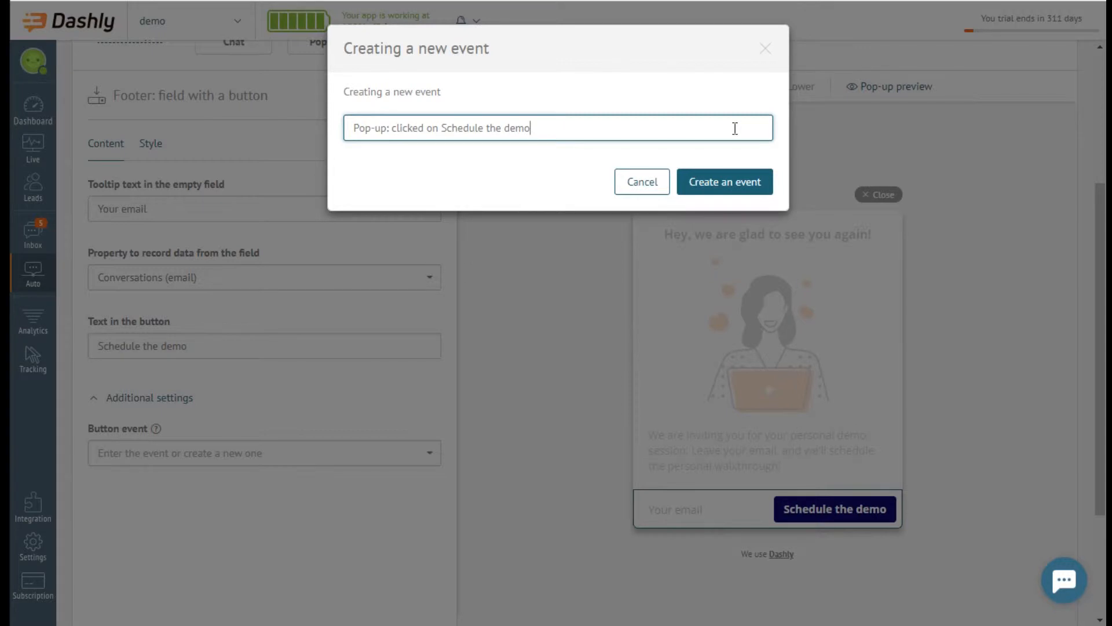
pyautogui.click(764, 182)
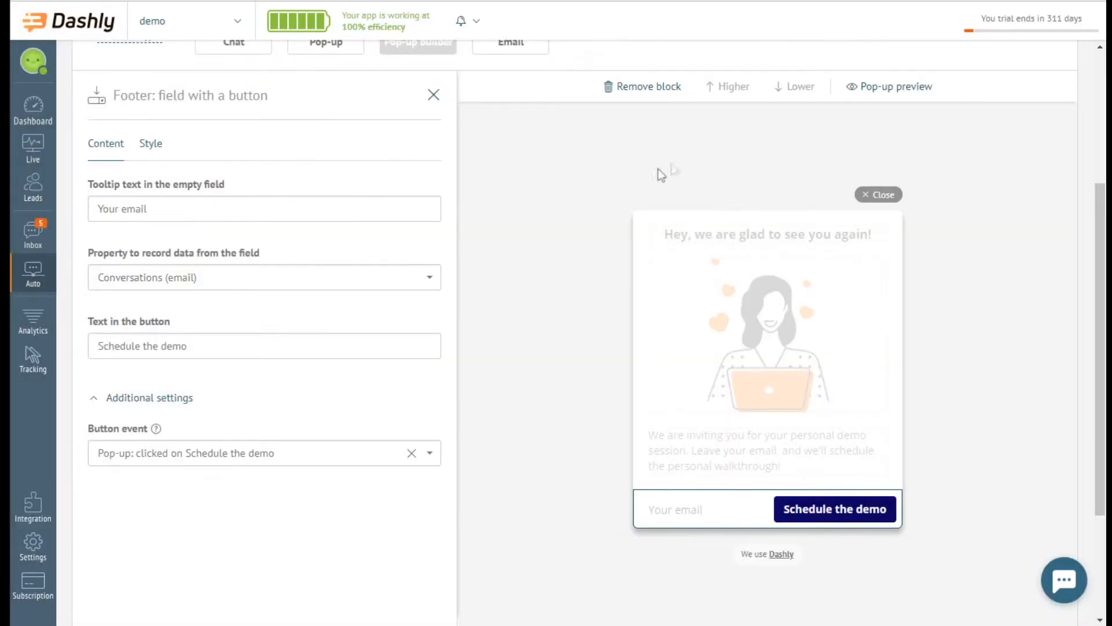
# - Set the footer button's colour to orange #CC6343 and its text colour to white #FFFFFF
pyautogui.click(149, 144)
pyautogui.click(179, 293)
pyautogui.moveTo(228, 182); pyautogui.dragTo(228, 258)
pyautogui.click(174, 168)
pyautogui.click(987, 298)
pyautogui.click(308, 293)
pyautogui.click(325, 165)
pyautogui.moveTo(223, 174); pyautogui.dragTo(172, 141)
pyautogui.click(333, 399)
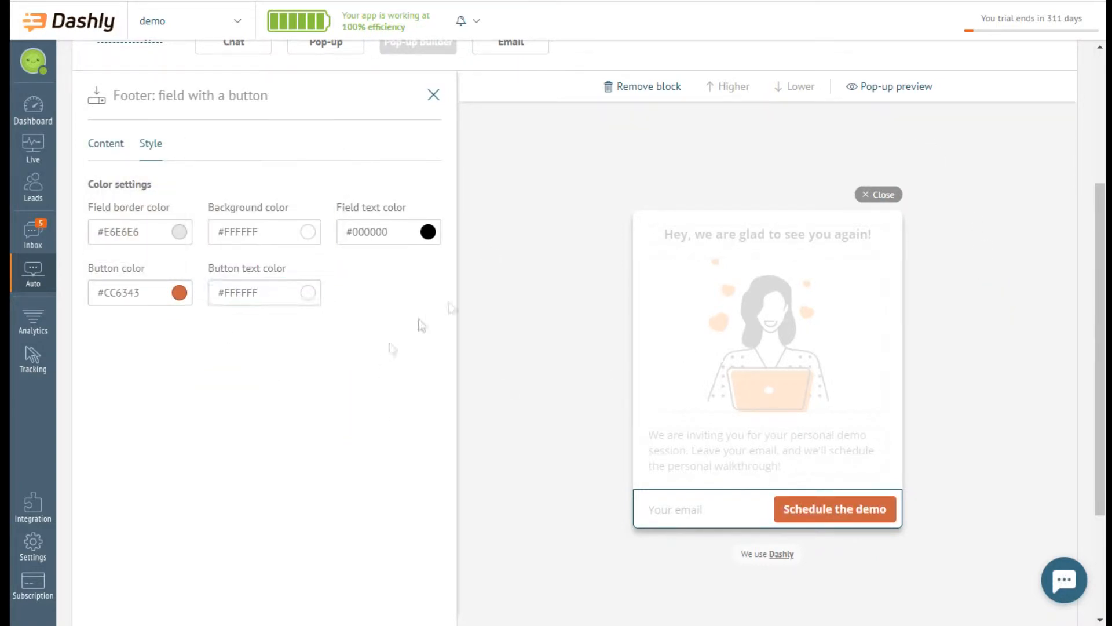
# - Set the footer field's text colour to #000000, background colour to #FFFFFF and border colour to #000000
pyautogui.click(428, 232)
pyautogui.moveTo(380, 145); pyautogui.dragTo(274, 210)
pyautogui.click(360, 353)
pyautogui.click(307, 232)
pyautogui.moveTo(285, 154); pyautogui.dragTo(178, 51)
pyautogui.click(181, 233)
pyautogui.moveTo(185, 133); pyautogui.dragTo(318, 223)
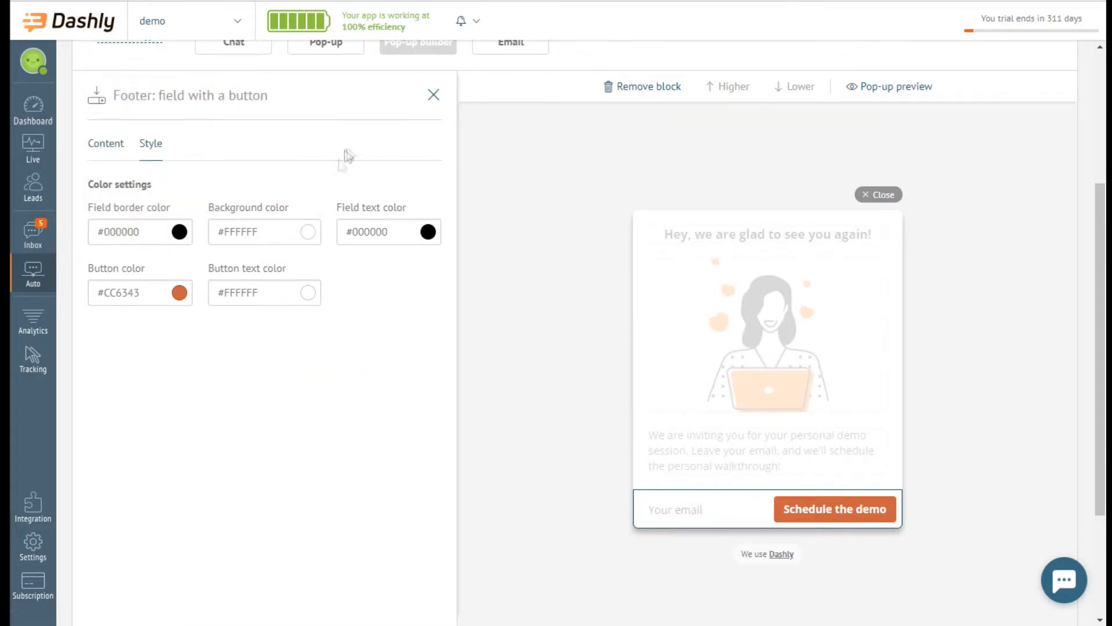
# - Set the pop-up background to a solid white colour, #FFFFFF, in the overall pop-up settings
pyautogui.click(433, 95)
pyautogui.click(193, 210)
pyautogui.click(121, 355)
pyautogui.click(198, 381)
pyautogui.moveTo(203, 296); pyautogui.dragTo(79, 236)
pyautogui.click(346, 407)
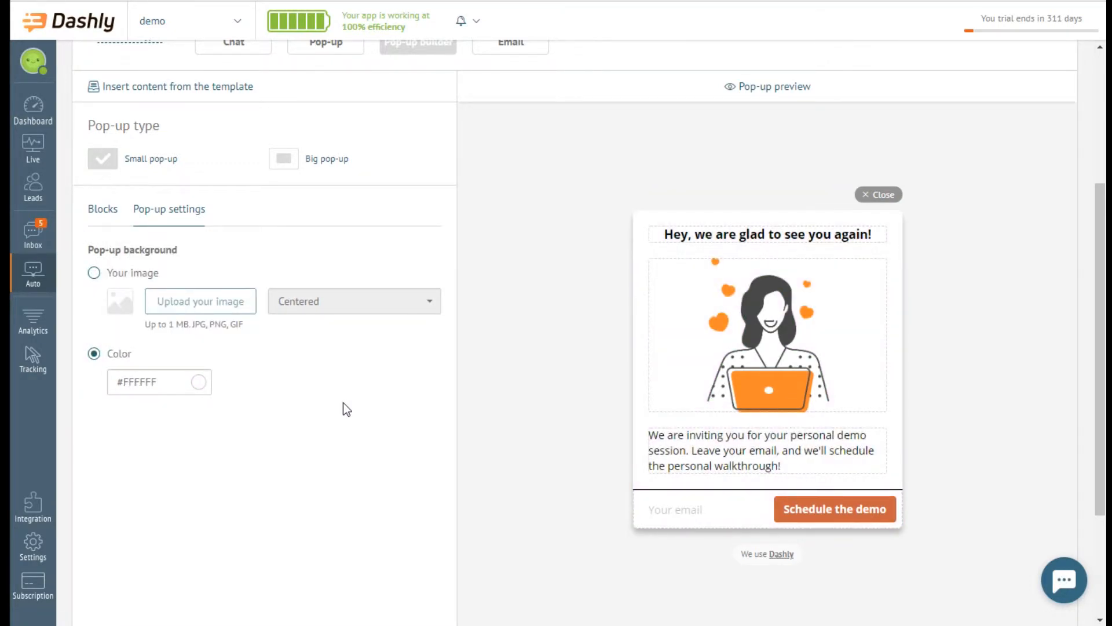
# - Add an A/B test and make Alternative B a big pop-up in the pop-up builder with a two-column composition
pyautogui.scroll(3, 613, 367)
pyautogui.click(979, 165)
pyautogui.click(447, 340)
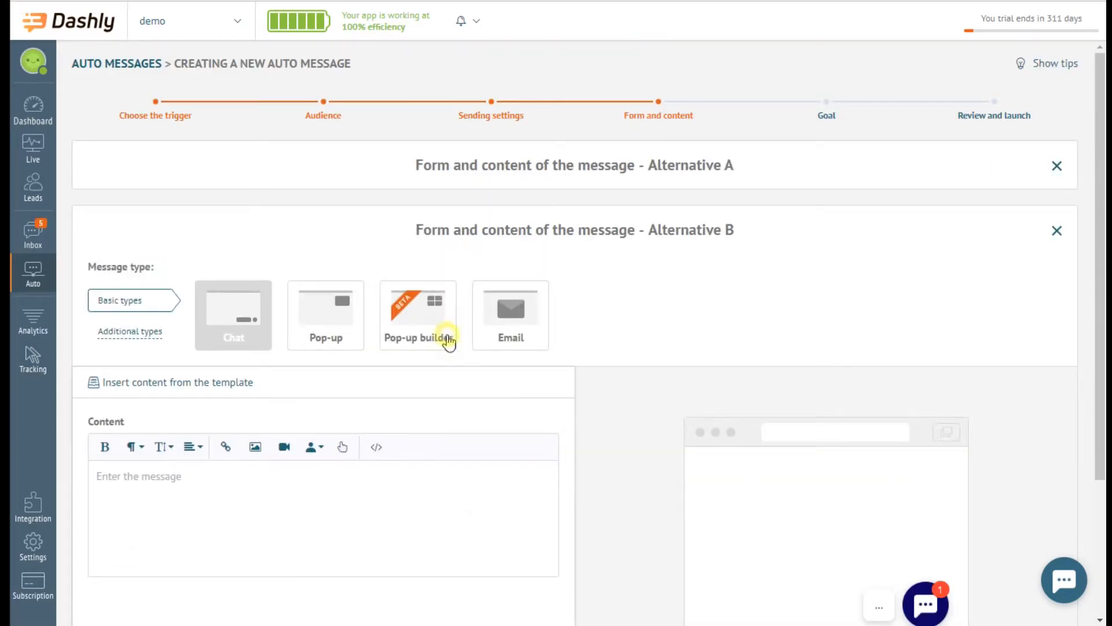
pyautogui.scroll(-6, 348, 244)
pyautogui.click(104, 169)
pyautogui.click(161, 165)
# - Add a text block to Alternative B reading "We are always glad to see you!" in bold with a larger font size
pyautogui.click(232, 275)
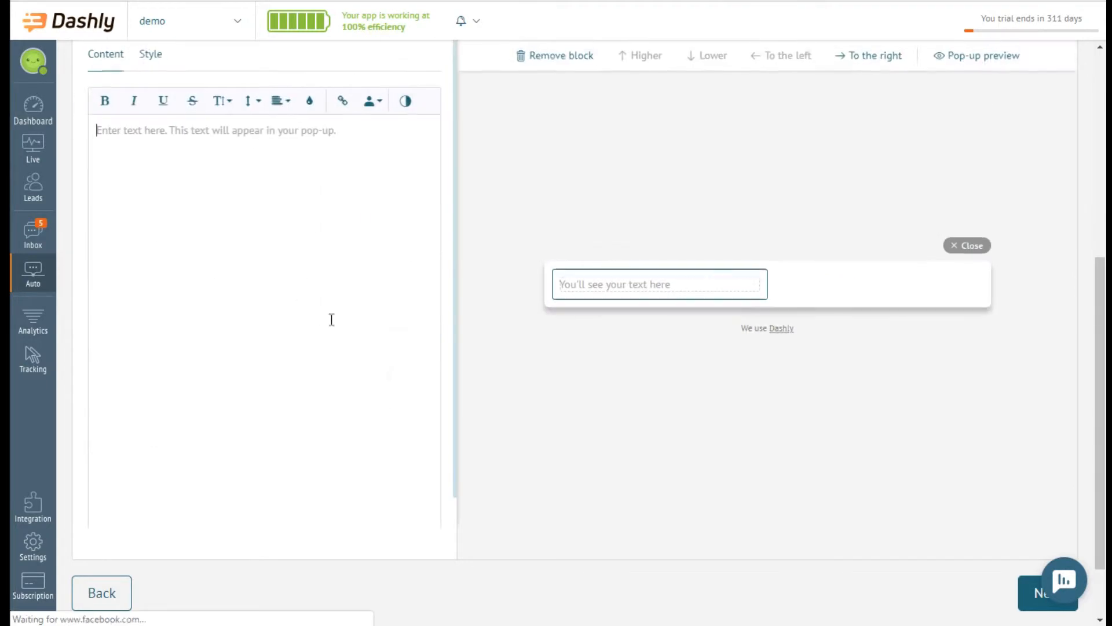
pyautogui.write('We are always glad to see you!')
pyautogui.hotkey('ctrl', 'a')
pyautogui.click(104, 103)
pyautogui.click(222, 102)
pyautogui.click(237, 241)
pyautogui.click(248, 104)
pyautogui.click(222, 102)
pyautogui.click(249, 199)
pyautogui.click(349, 141)
pyautogui.click(433, 82)
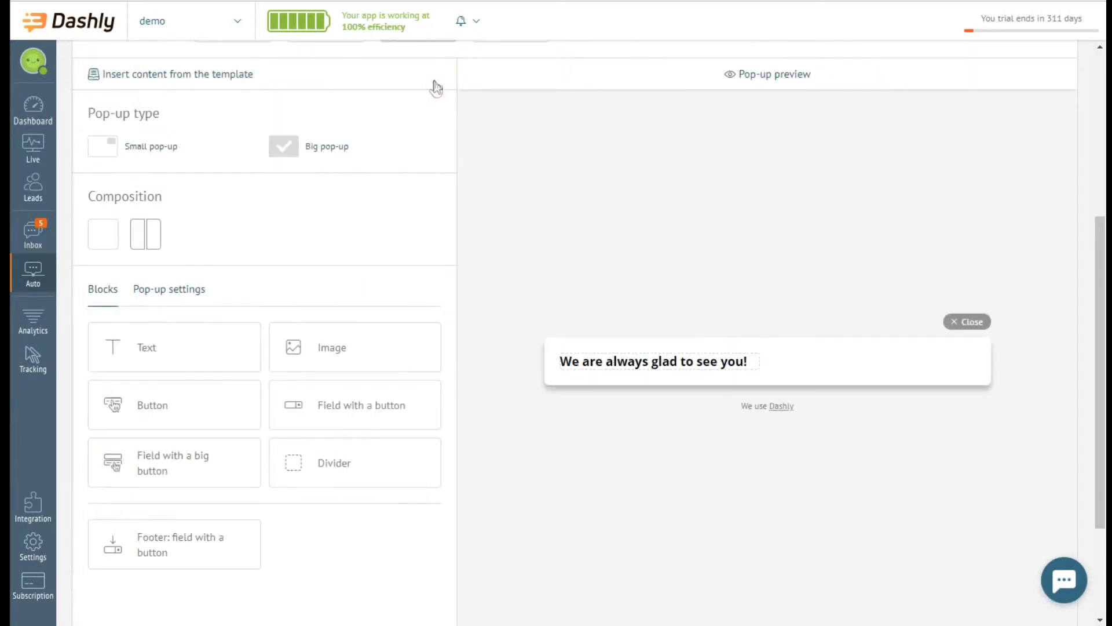
# - Add an image block with the man with an orange laptop, 250 px high, and move it to the right column
pyautogui.click(372, 347)
pyautogui.write('250')
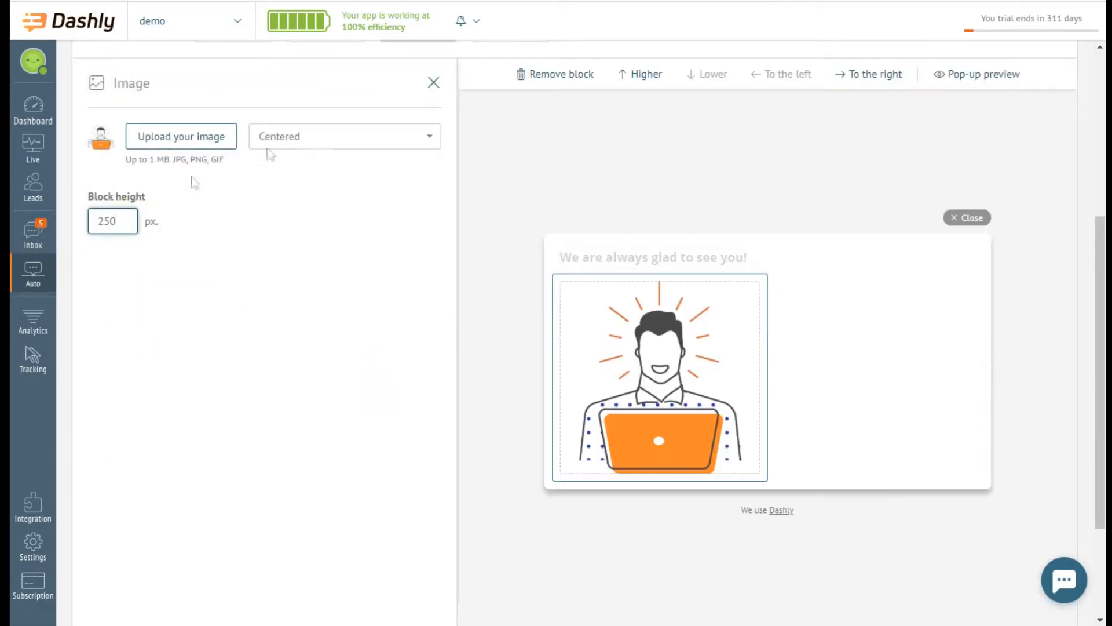
pyautogui.click(860, 74)
pyautogui.click(434, 82)
# - Add another text block to Alternative B and move it to the left column below the heading
pyautogui.click(196, 356)
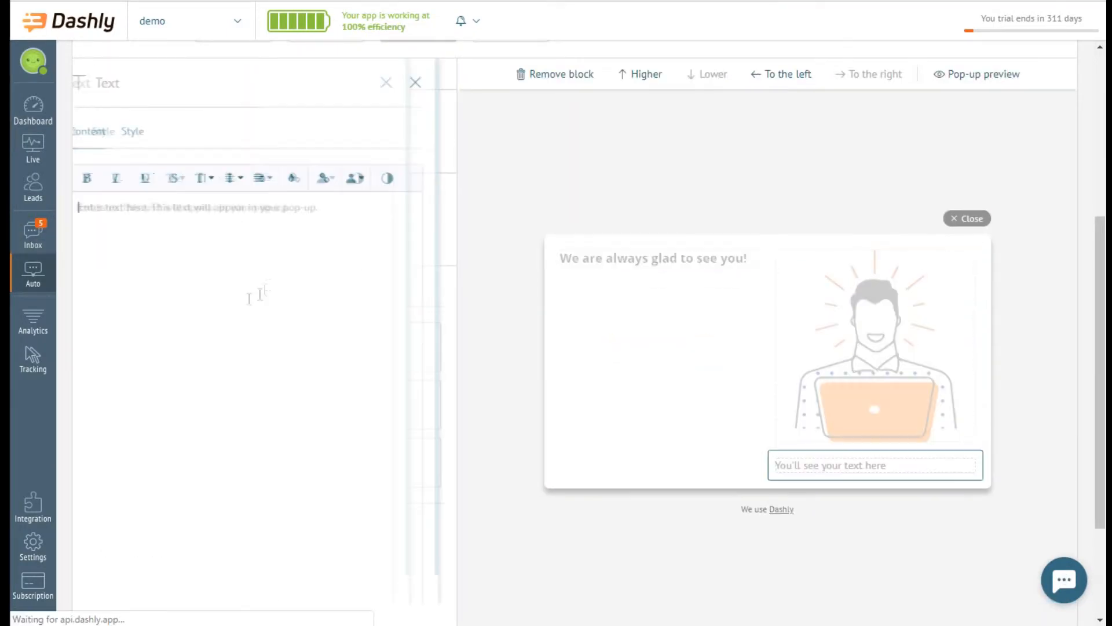
pyautogui.click(847, 74)
pyautogui.click(249, 332)
# - Write the team's demo-session invitation in the new text block, ending with "Leave your email address, and we'll find the best slot on the agendas" and an emoji
pyautogui.write('We')
pyautogui.press('BackSpace')
pyautogui.press('BackSpace')
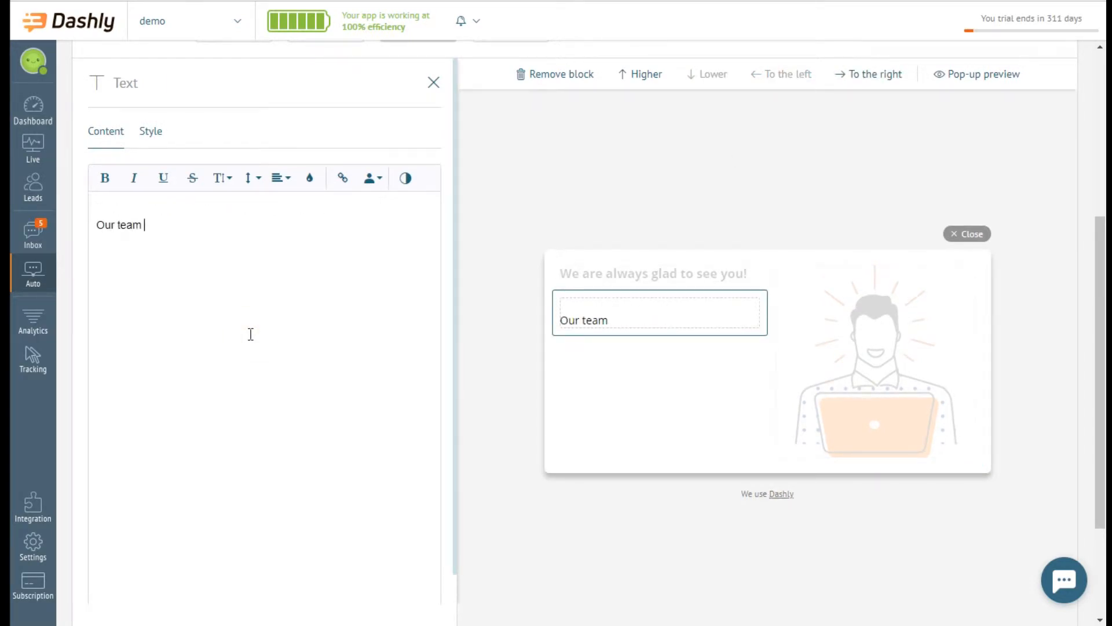
pyautogui.write("ryone who's intereted in our service. Why not scheduling a personalized demo session?")
pyautogui.press('Return')
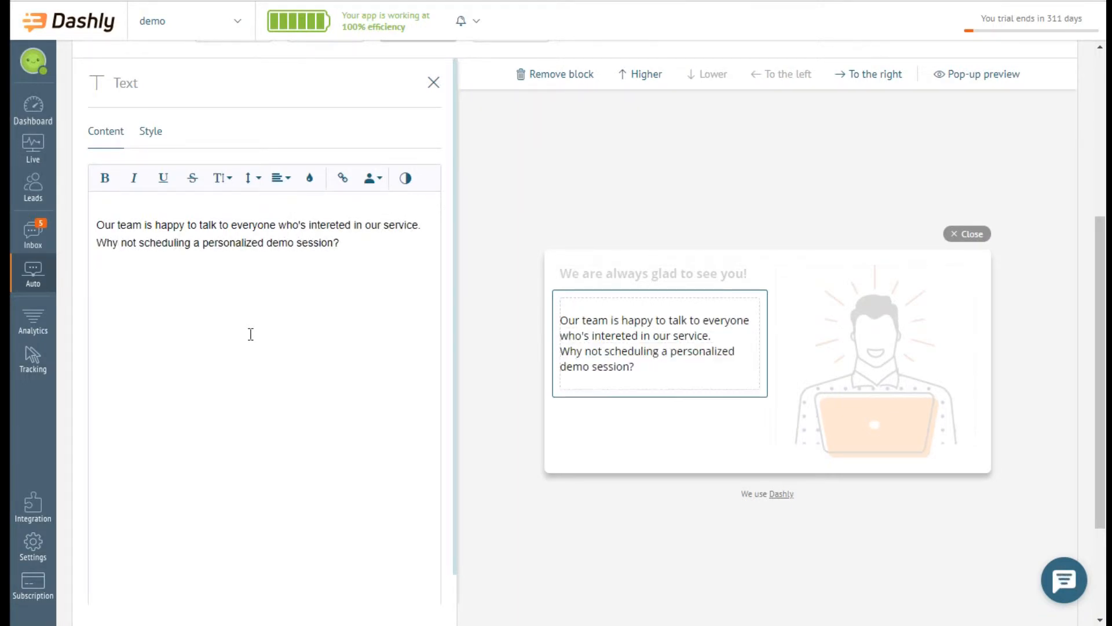
pyautogui.write("Leave your email address, and we'")
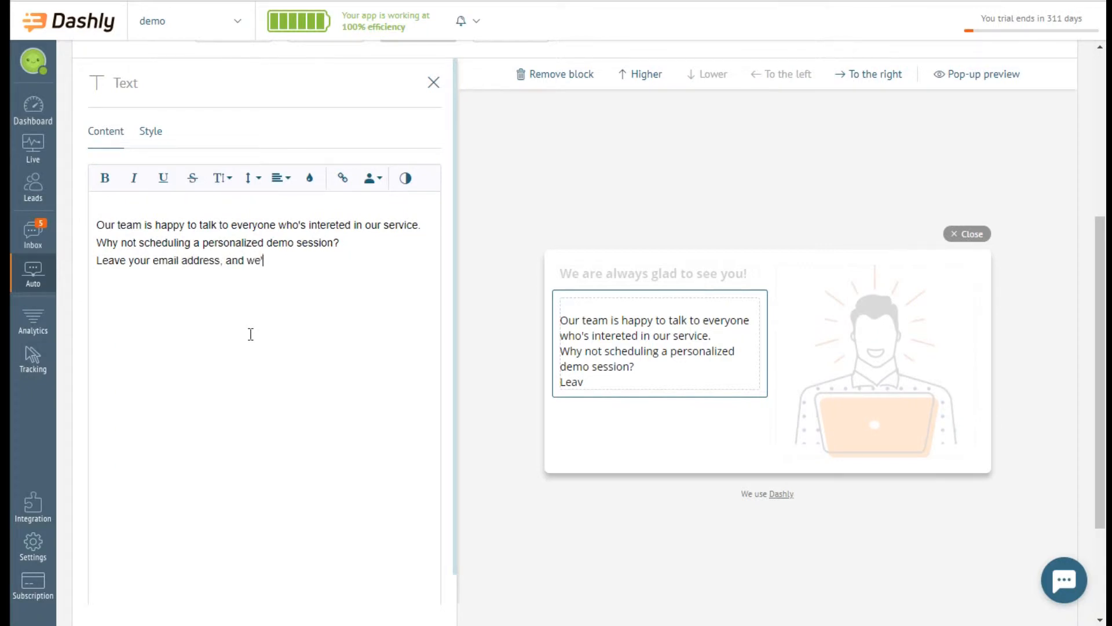
pyautogui.write('ll find the best slot on the agendas')
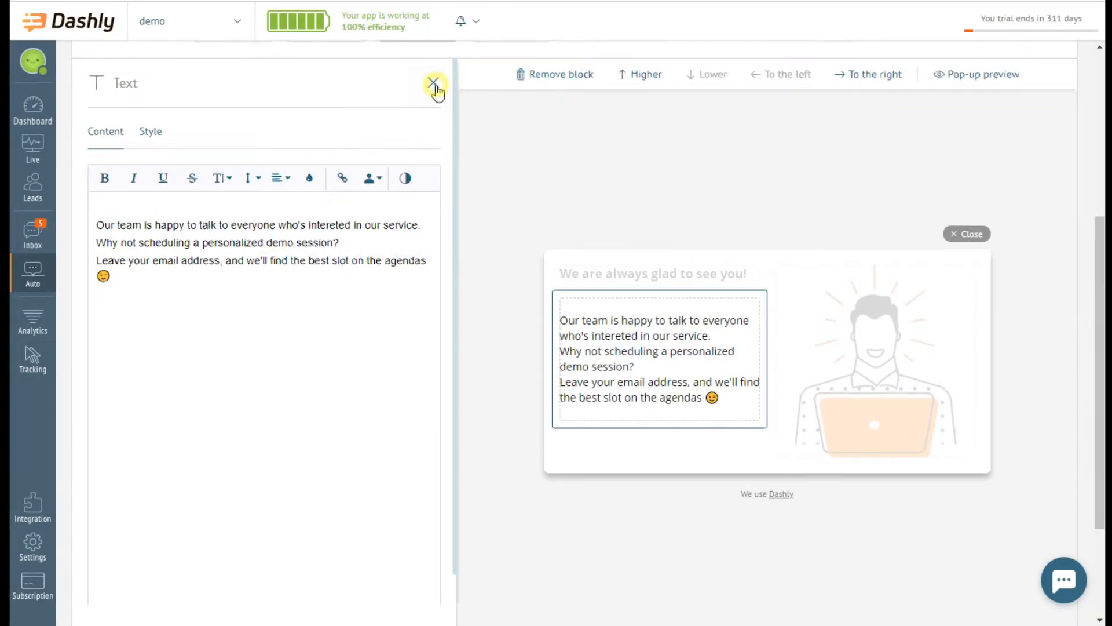
pyautogui.click(434, 82)
pyautogui.scroll(-2, 381, 526)
pyautogui.click(223, 331)
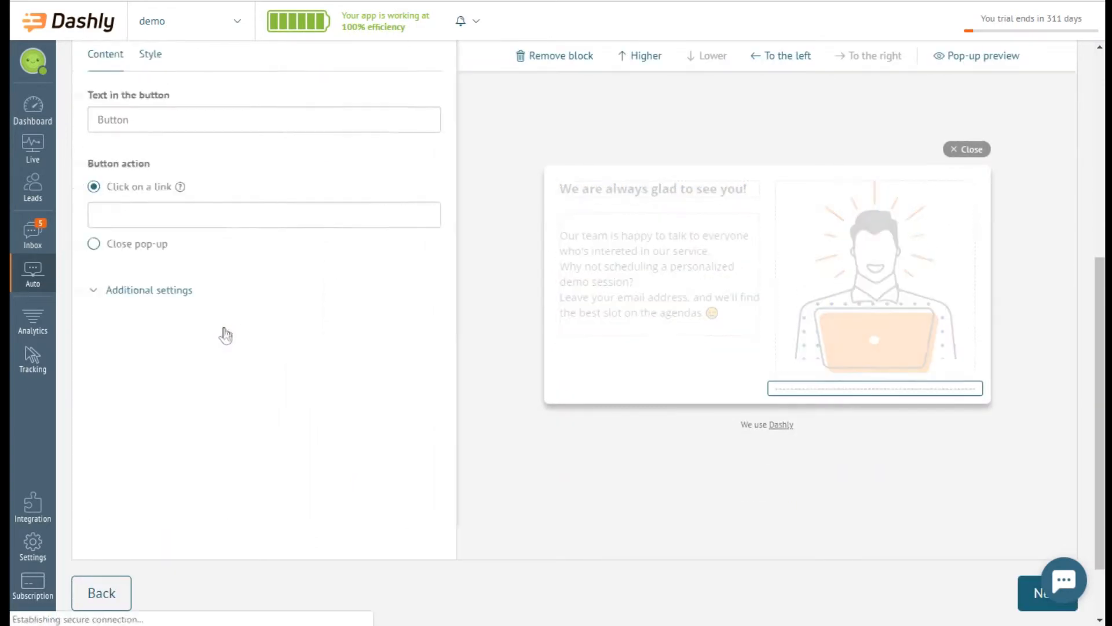
pyautogui.click(561, 55)
# - Add a footer field with a button, using the tooltip "Type your email address here" and recording its data in Conversations (email)
pyautogui.click(233, 476)
pyautogui.click(311, 118)
pyautogui.hotkey('ctrl', 'a')
pyautogui.write('Type your email address here')
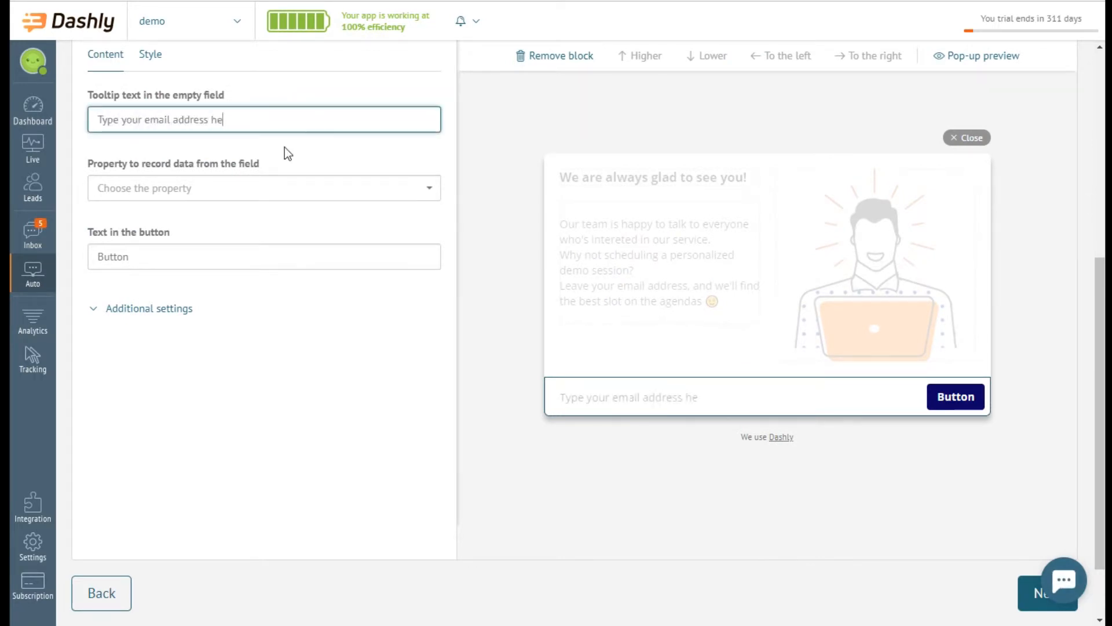
pyautogui.click(419, 193)
pyautogui.click(349, 317)
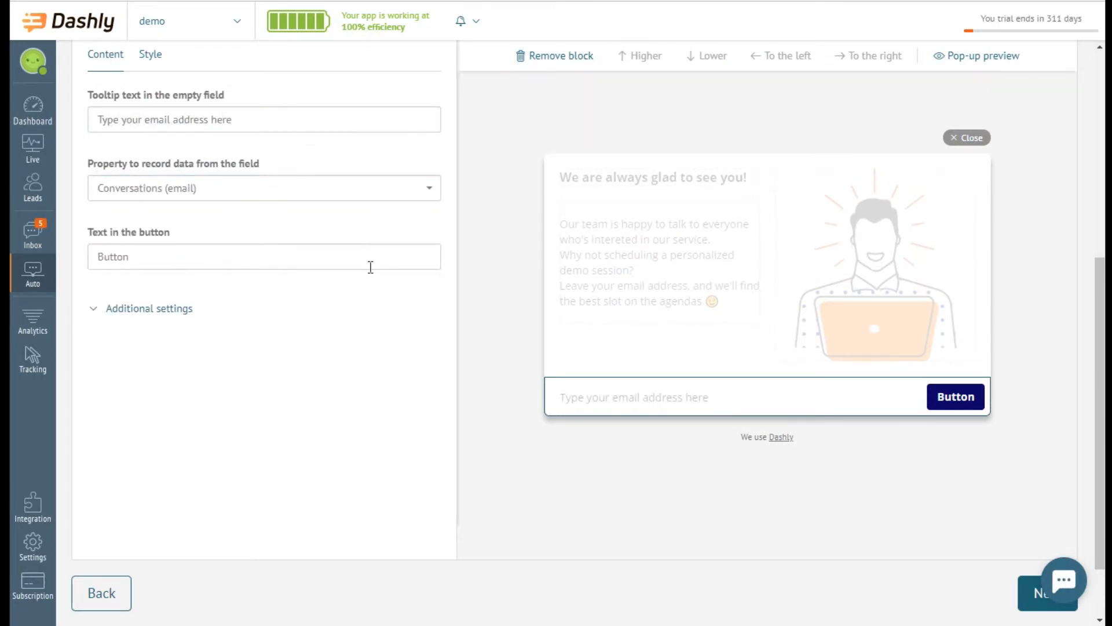
# - Set the footer button's text to "Schedule the demo with me!"
pyautogui.click(371, 266)
pyautogui.hotkey('ctrl', 'a')
pyautogui.write('Schedule the demo w')
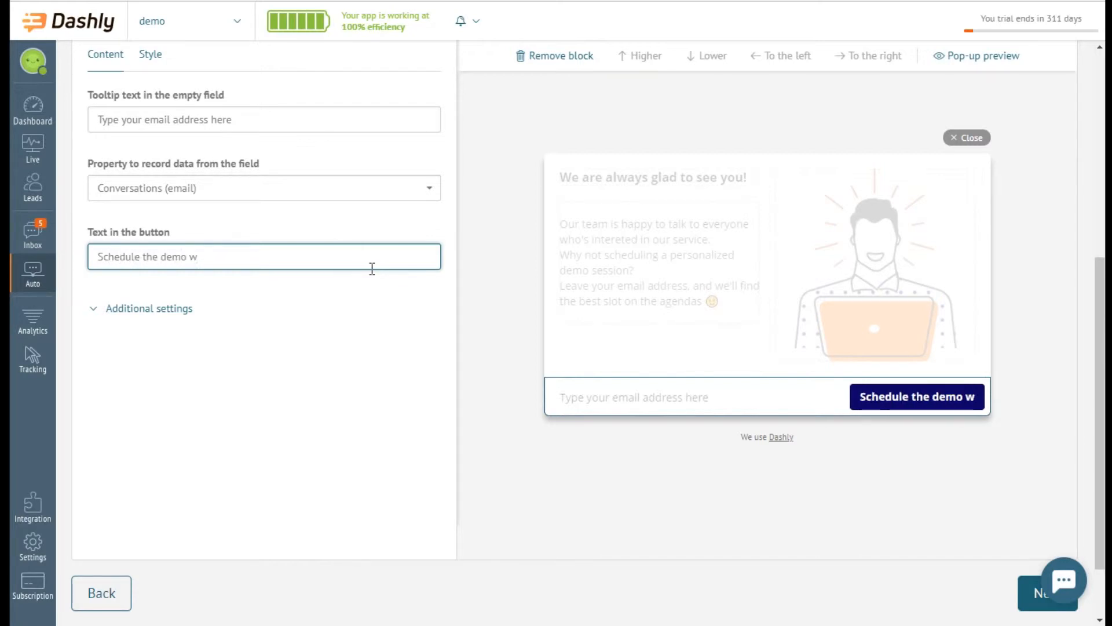
pyautogui.write('ith me!')
# - Create the button event "Pop-up: clicked on Schedule the demo with me!" and assign it to the footer button
pyautogui.click(156, 307)
pyautogui.click(232, 363)
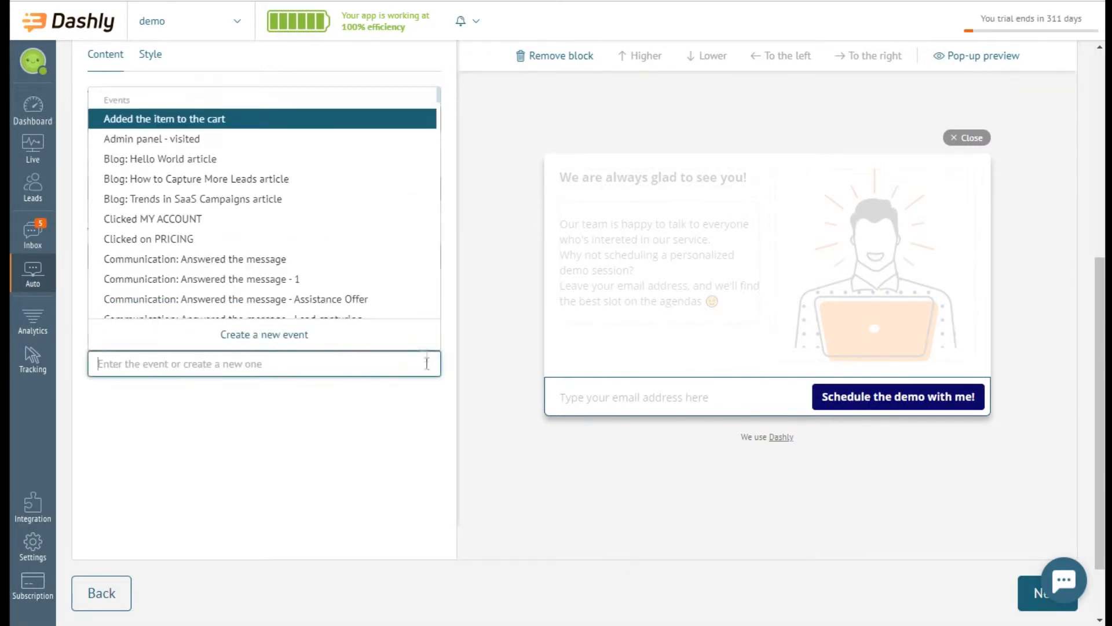
pyautogui.click(246, 332)
pyautogui.write('Pop-up')
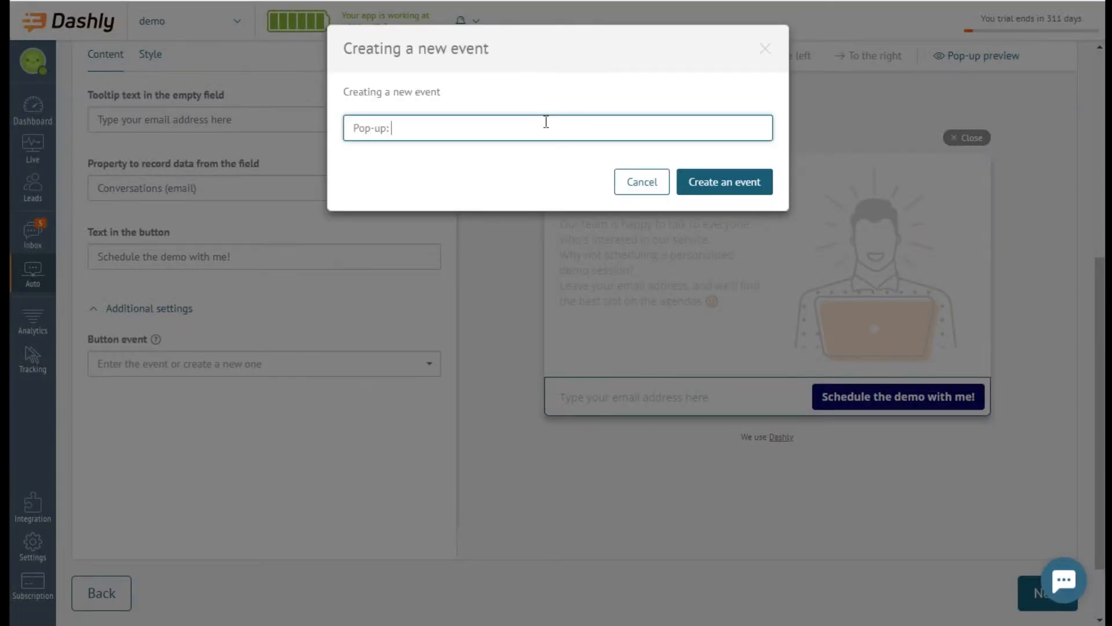
pyautogui.write(': clicked on Schedule the demo with me!')
pyautogui.click(766, 187)
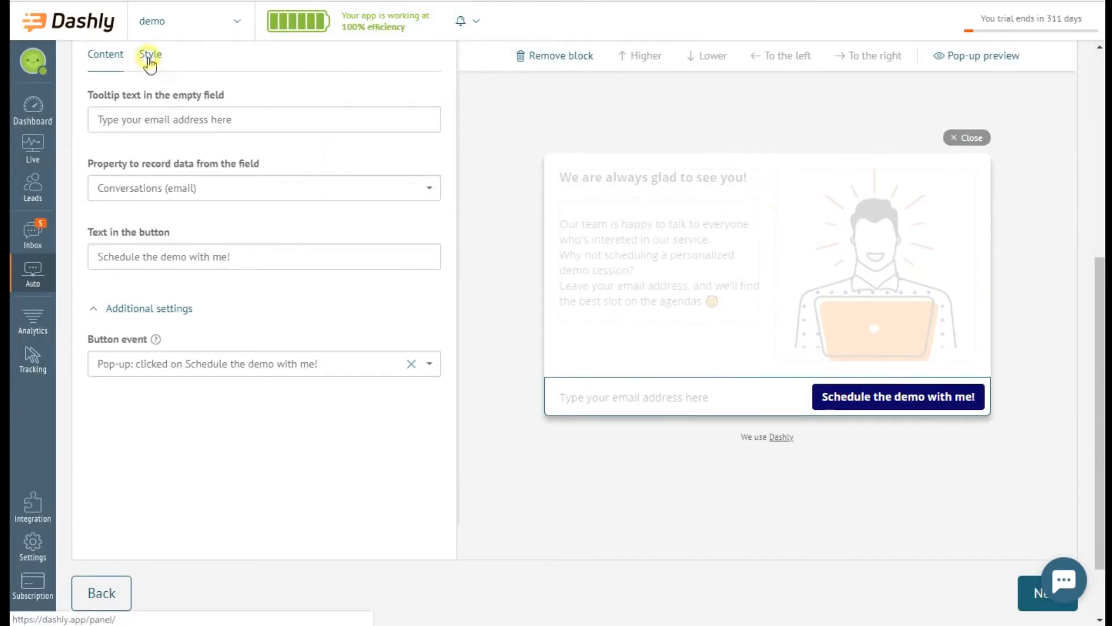
# - Change the footer button's colour to dark orange and close the block's settings
pyautogui.click(149, 59)
pyautogui.click(178, 204)
pyautogui.click(231, 162)
pyautogui.moveTo(231, 163); pyautogui.dragTo(209, 90)
pyautogui.click(234, 270)
pyautogui.scroll(1, 233, 271)
pyautogui.click(437, 82)
# - Insert an extra blank line above the invitation text in the second text block
pyautogui.click(603, 319)
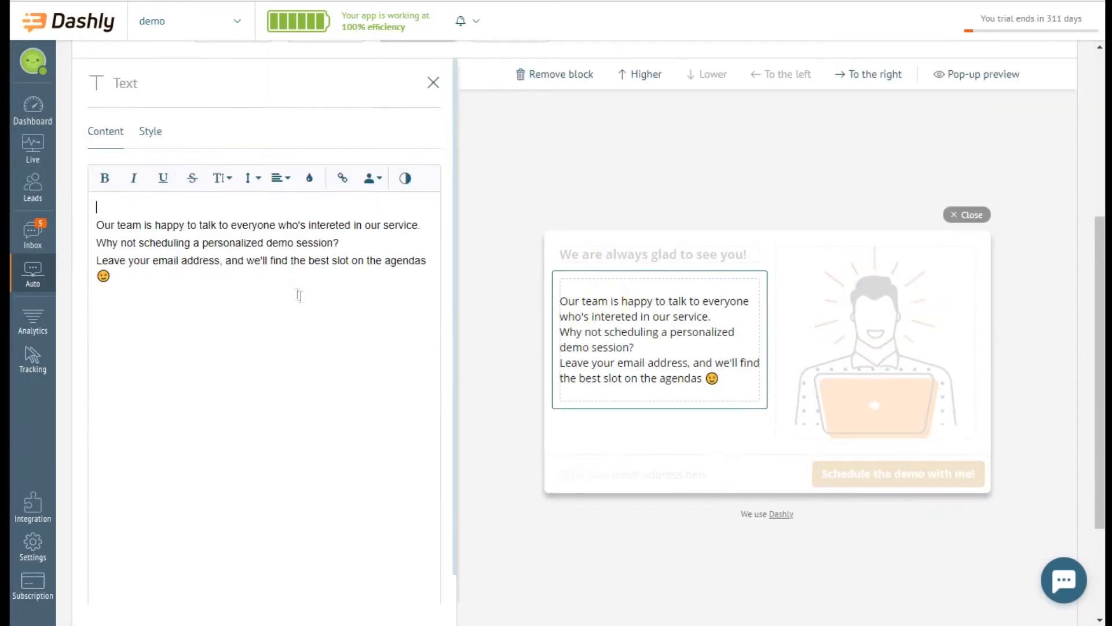
pyautogui.click(162, 207)
pyautogui.press('Return')
pyautogui.click(435, 85)
pyautogui.scroll(-1, 255, 218)
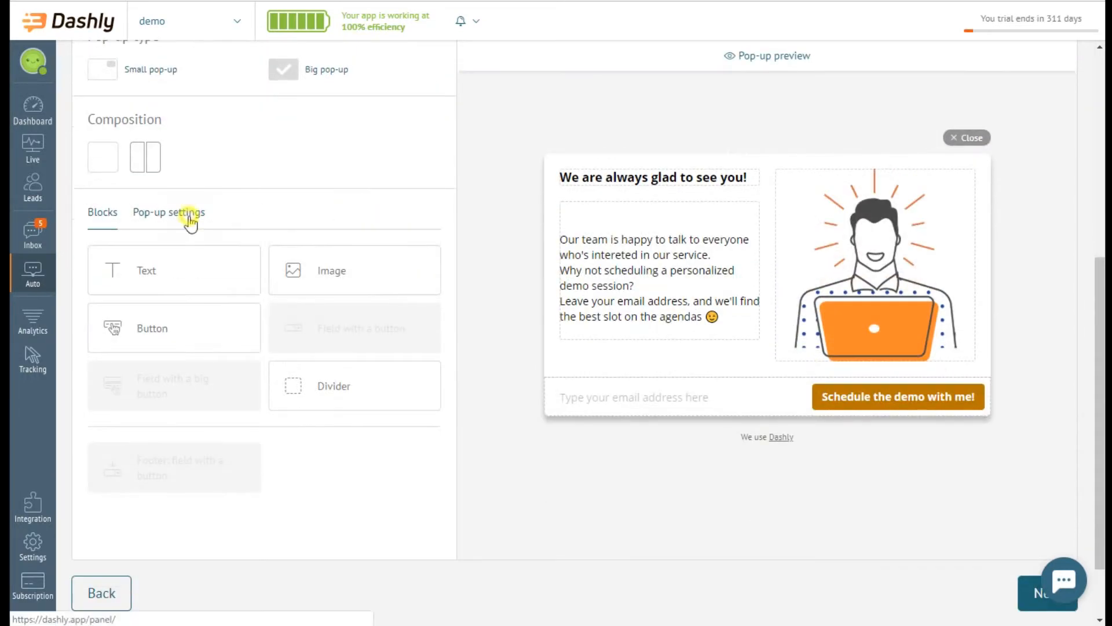
# - Pick a colour in the pop-up settings of Alternative B and return to the content blocks
pyautogui.click(191, 218)
pyautogui.click(126, 357)
pyautogui.click(157, 385)
pyautogui.click(247, 258)
pyautogui.moveTo(204, 318); pyautogui.dragTo(117, 241)
pyautogui.click(273, 402)
pyautogui.click(102, 212)
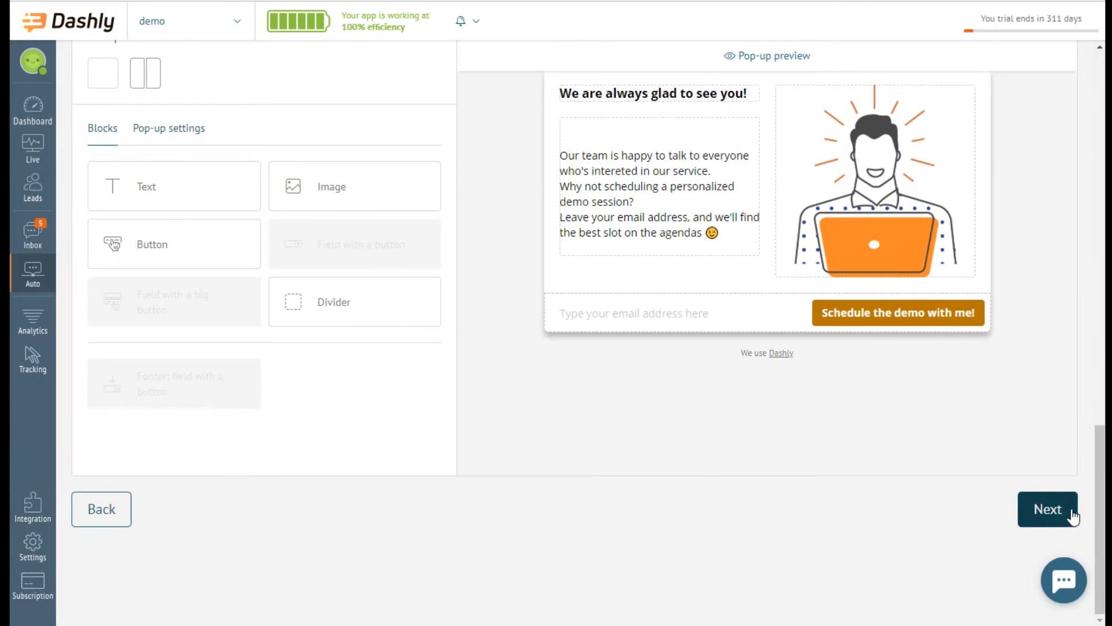
# - Proceed to the goal stage and set "Email is changed" as the auto message's goal event
pyautogui.click(1047, 509)
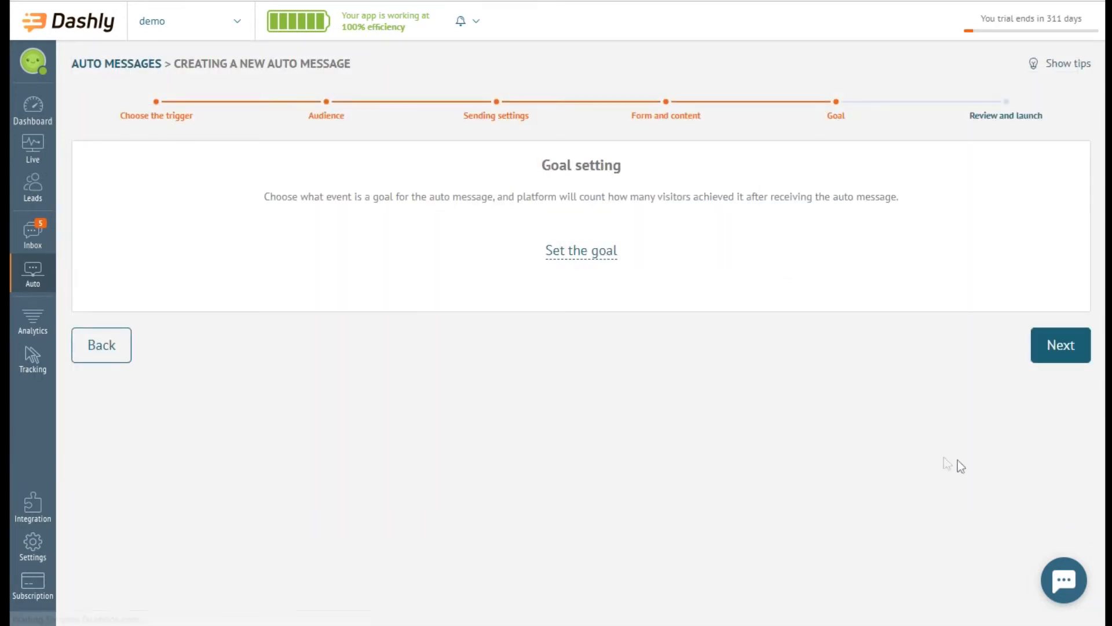
pyautogui.click(583, 254)
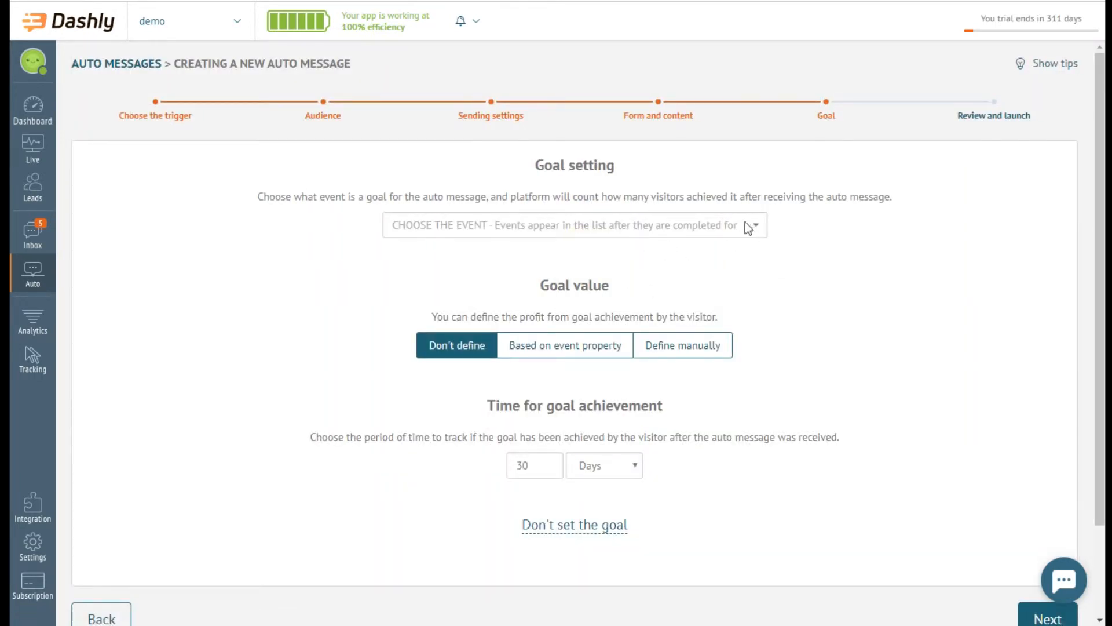
pyautogui.click(740, 223)
pyautogui.write('email')
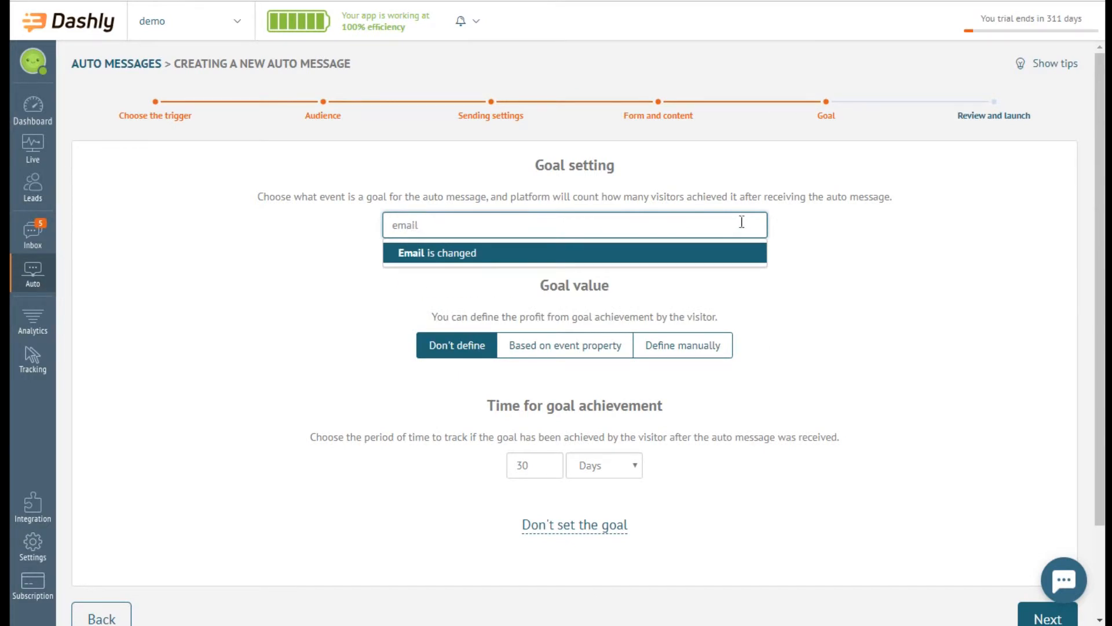
pyautogui.click(723, 250)
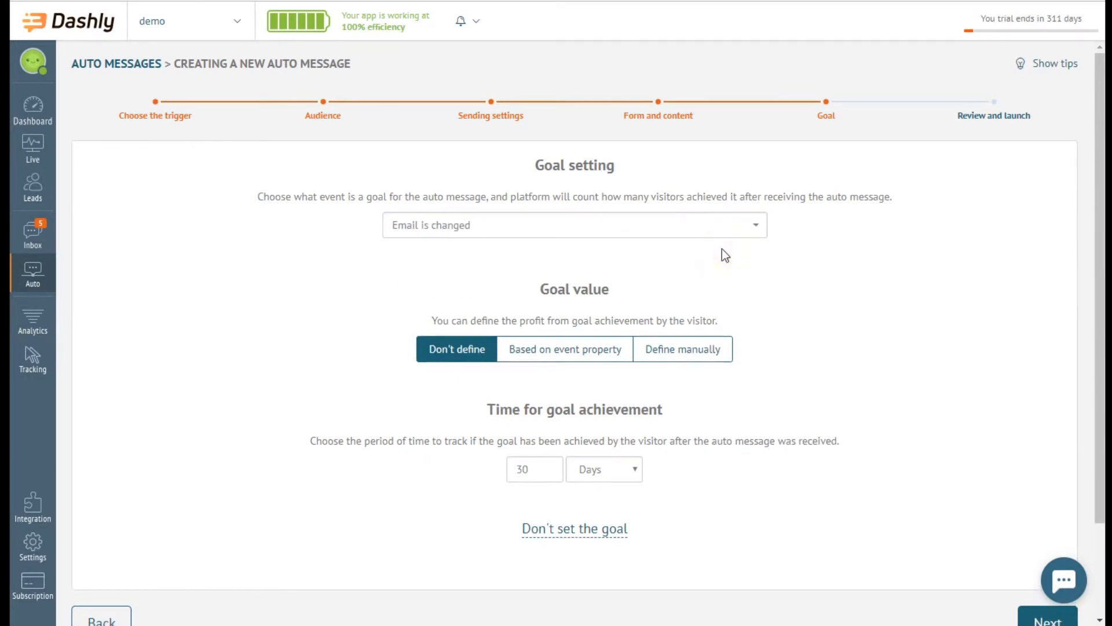
# - Look at the goal value options Based on event property and Define manually, and go back to Don't define
pyautogui.scroll(-2, 858, 338)
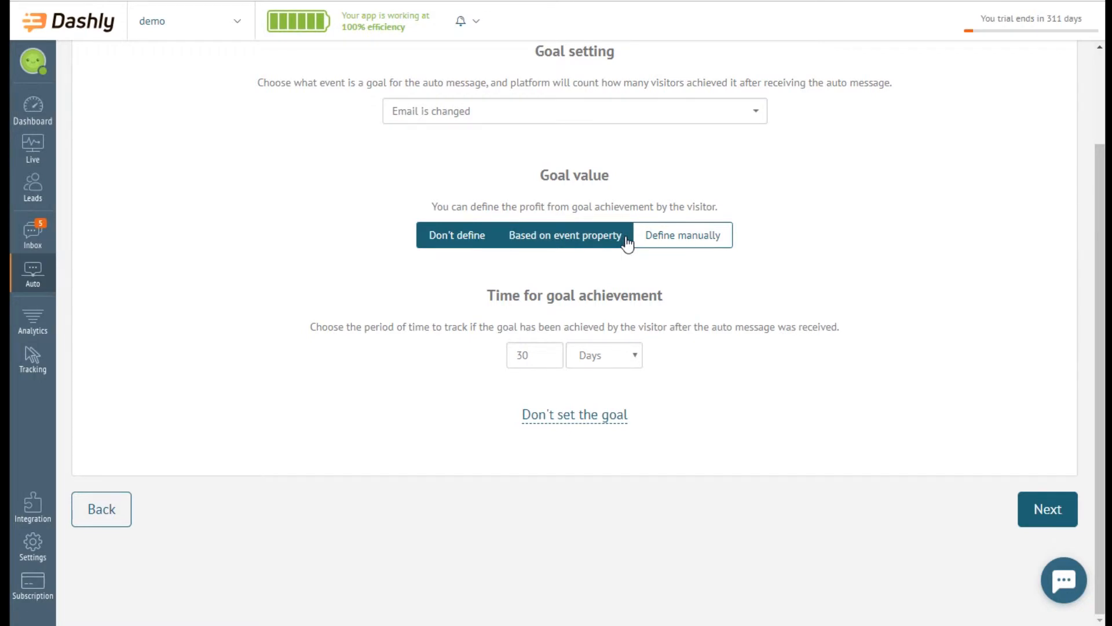
pyautogui.click(627, 244)
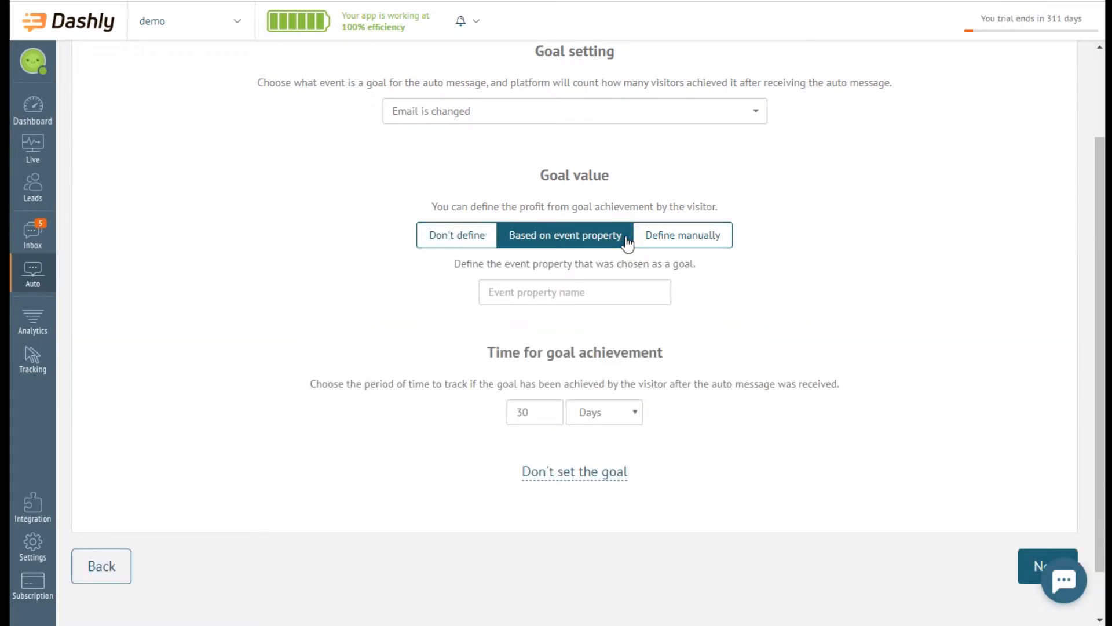
pyautogui.click(732, 240)
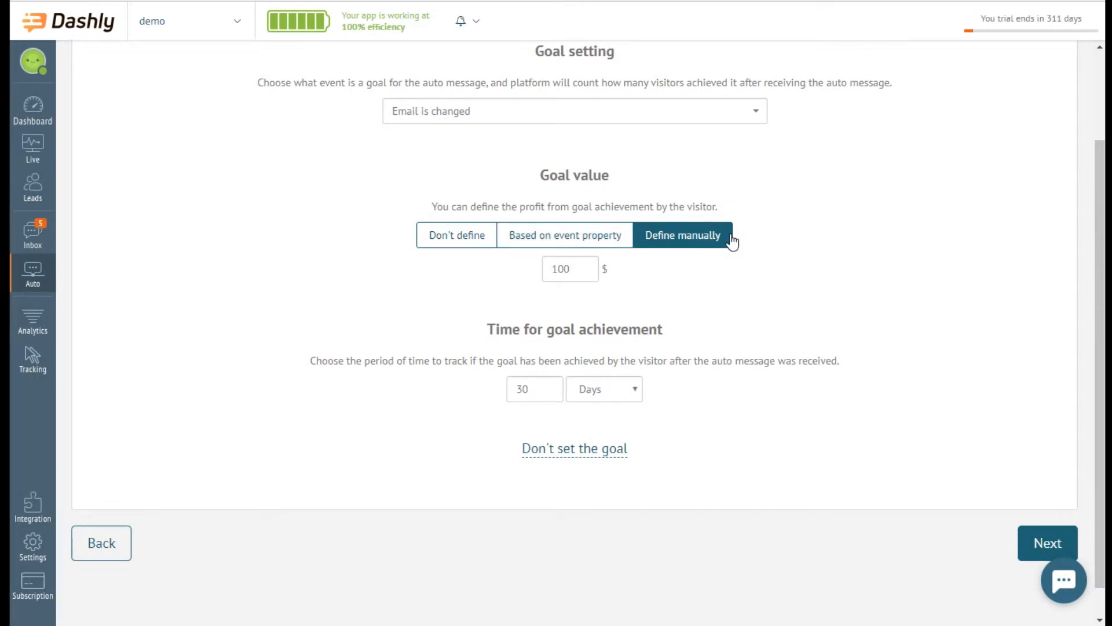
pyautogui.click(487, 242)
# - Set the time for goal achievement to 1 hour and proceed to the review stage
pyautogui.doubleClick(544, 358)
pyautogui.click(640, 356)
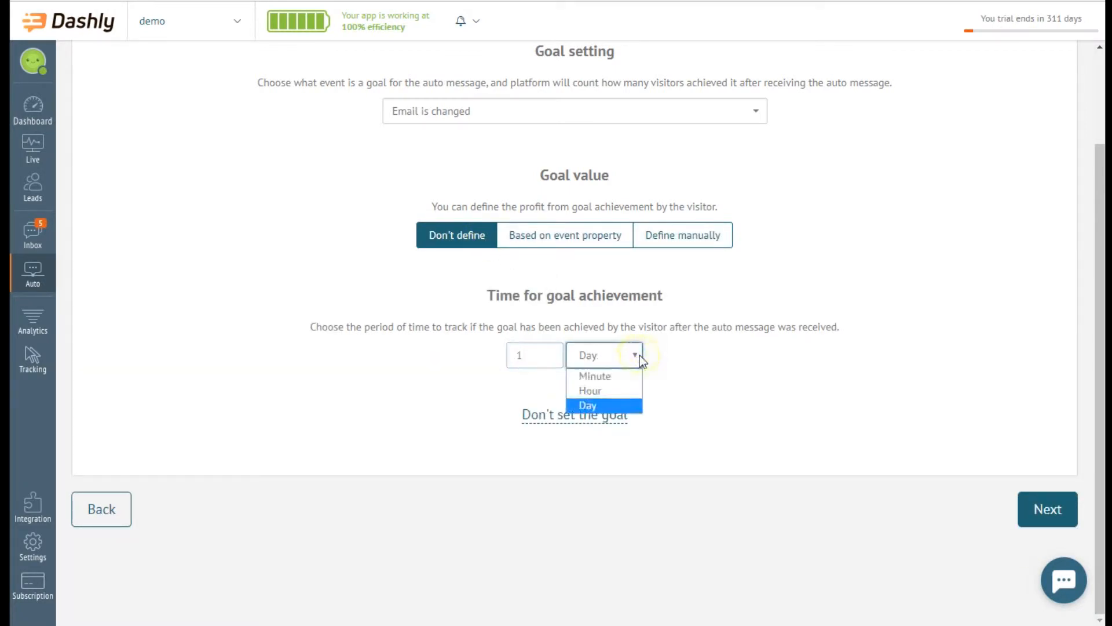
pyautogui.click(624, 392)
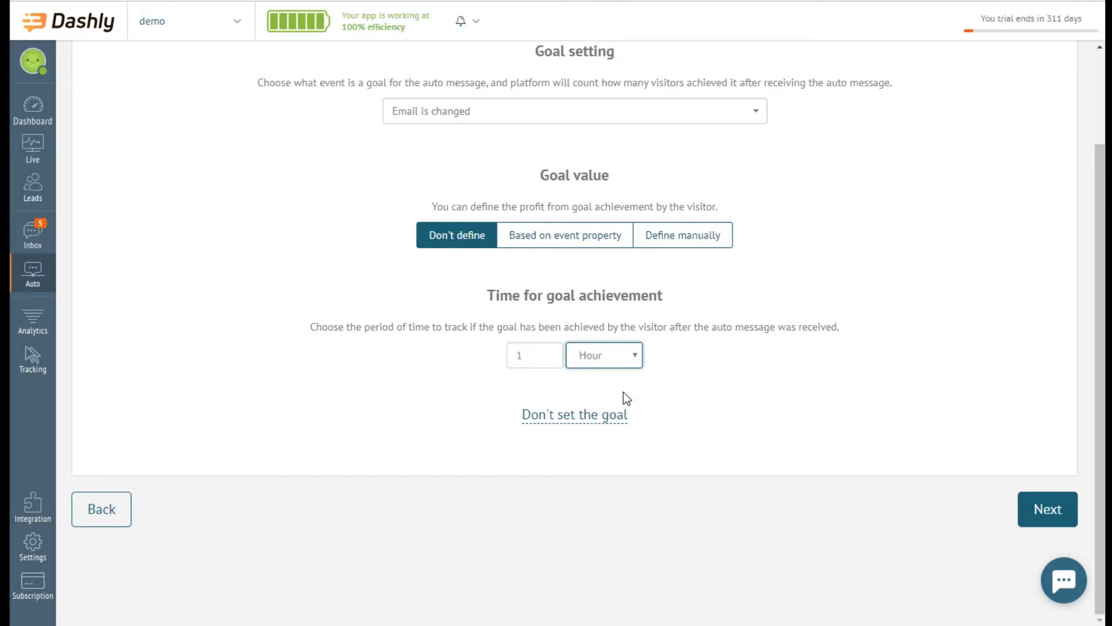
pyautogui.click(1048, 510)
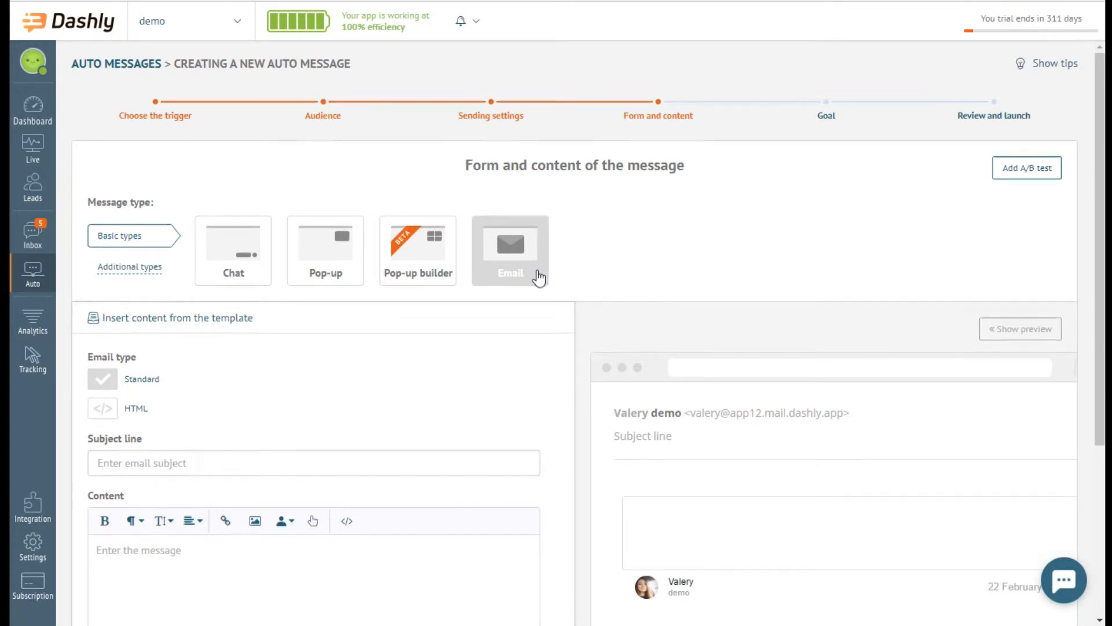
# - Switch the email type to HTML to view its code editor and return to Standard
pyautogui.scroll(-3, 539, 278)
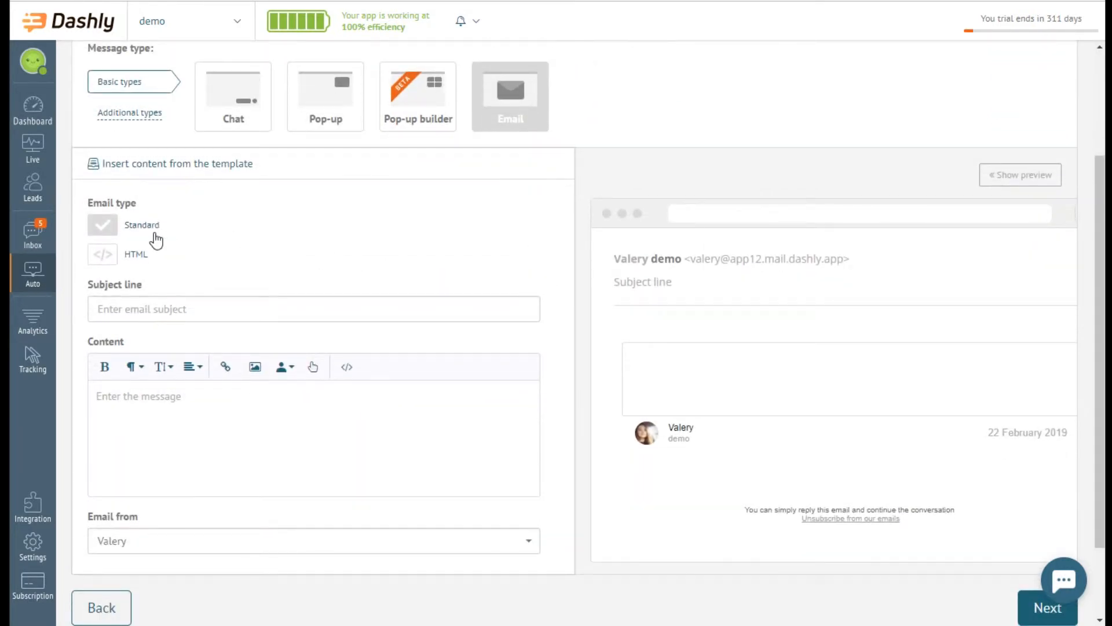
pyautogui.click(144, 259)
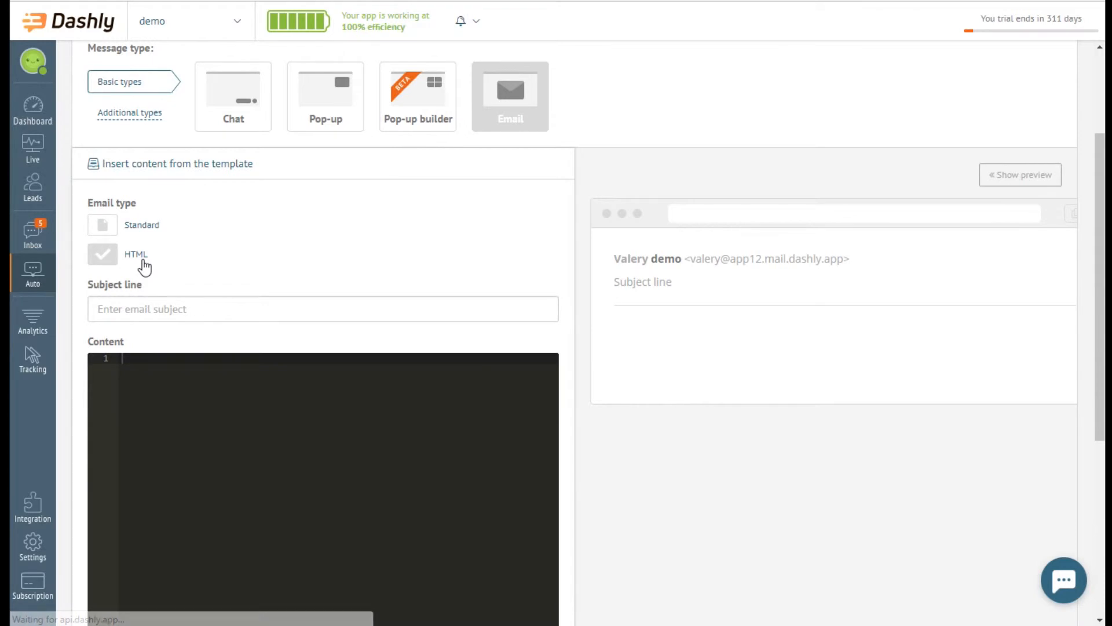
pyautogui.scroll(-2, 346, 264)
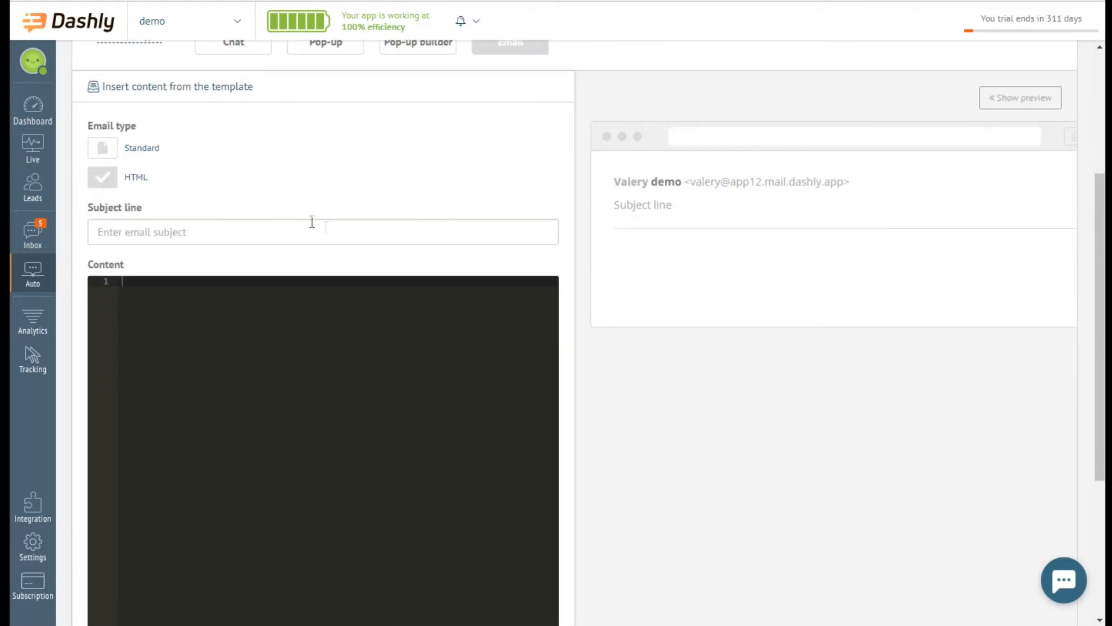
pyautogui.click(153, 151)
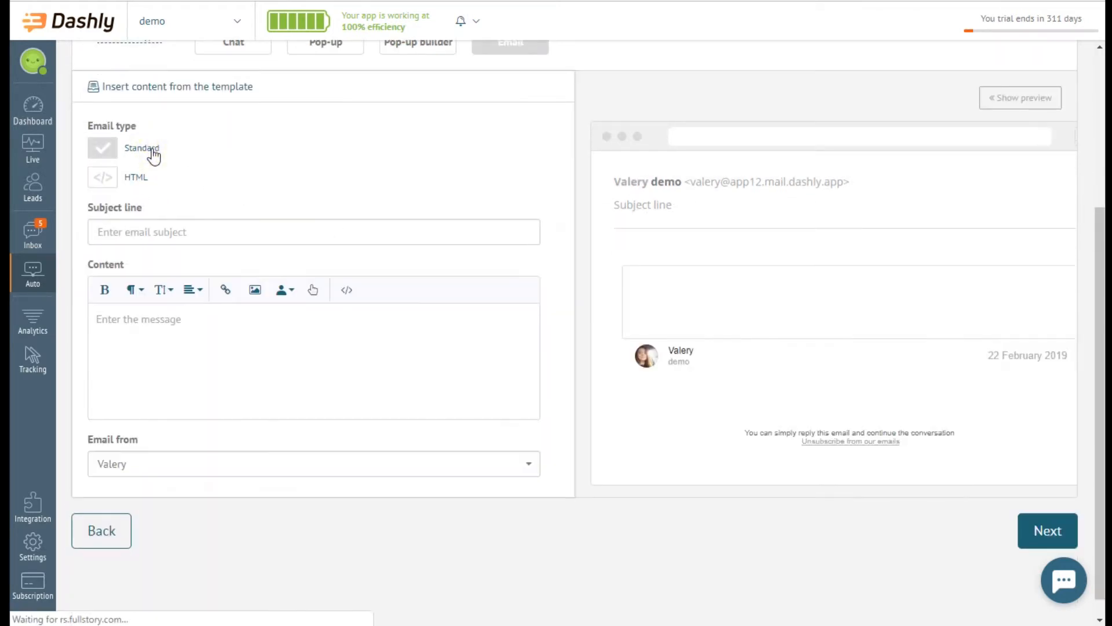
# - Enter the email subject "We miss you..." and begin the content with "Hi" followed by the user's name variable
pyautogui.click(385, 234)
pyautogui.write('We miss you...')
pyautogui.press('Tab')
pyautogui.write('Hi')
pyautogui.click(289, 293)
pyautogui.click(319, 318)
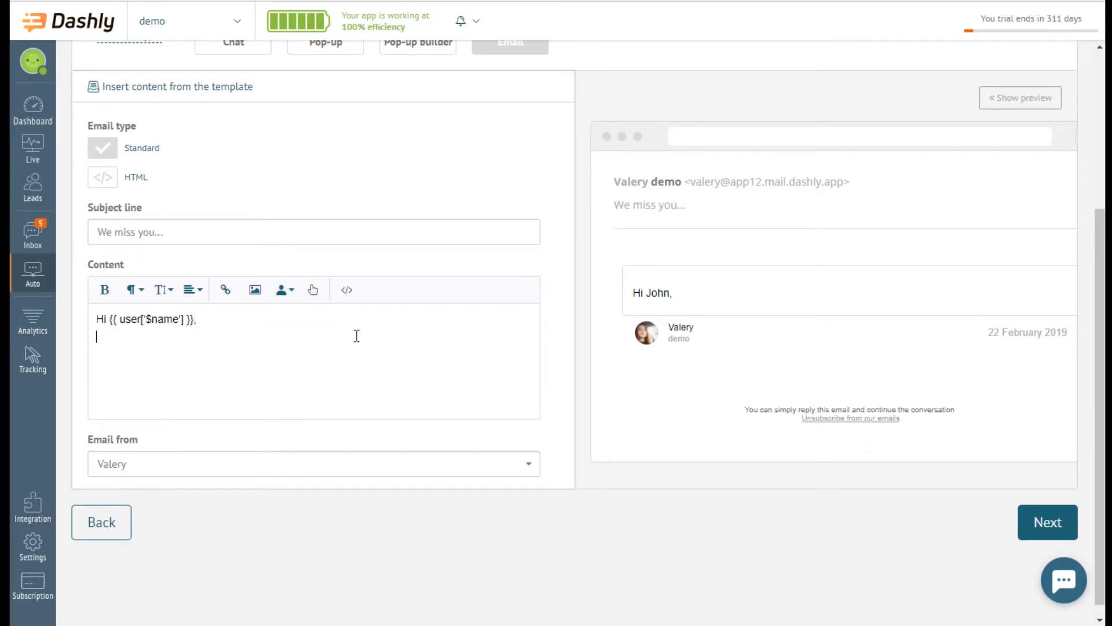
# - Write "we haven't seen you for ages." and "Visit your admin panel to see how our service has changed your metrics." below the greeting
pyautogui.write("we haven't")
pyautogui.press('BackSpace')
pyautogui.press('BackSpace')
pyautogui.press('BackSpace')
pyautogui.press('BackSpace')
pyautogui.press('BackSpace')
pyautogui.press('BackSpace')
pyautogui.press('BackSpace')
pyautogui.press('BackSpace')
pyautogui.press('BackSpace')
pyautogui.press('BackSpace')
pyautogui.press('BackSpace')
pyautogui.press('Return')
pyautogui.write('we hav')
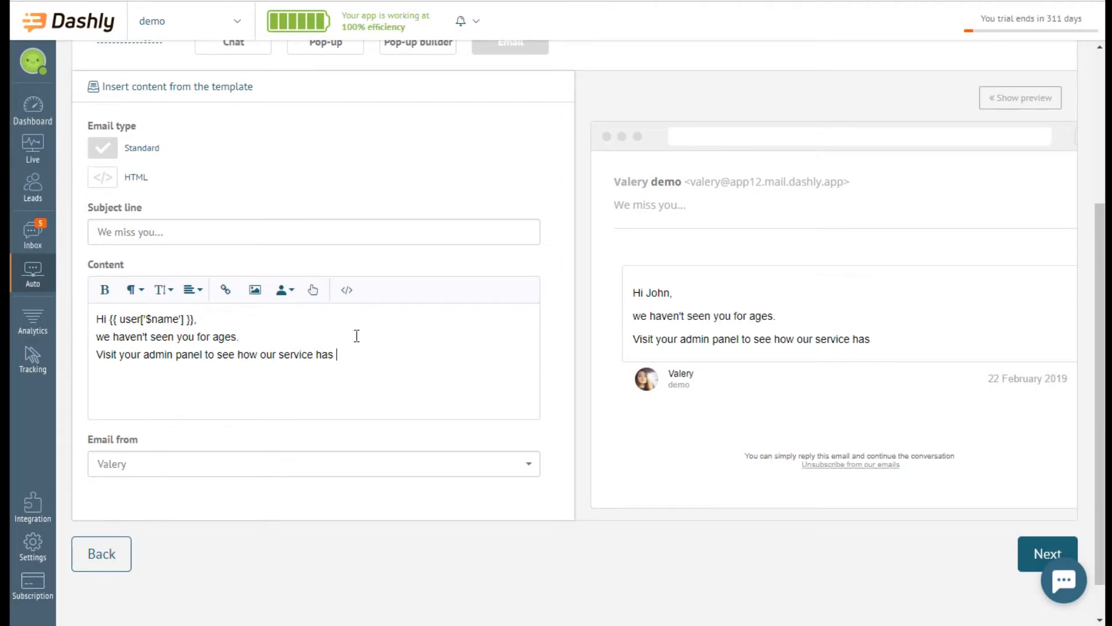
pyautogui.write('nged your metrics.')
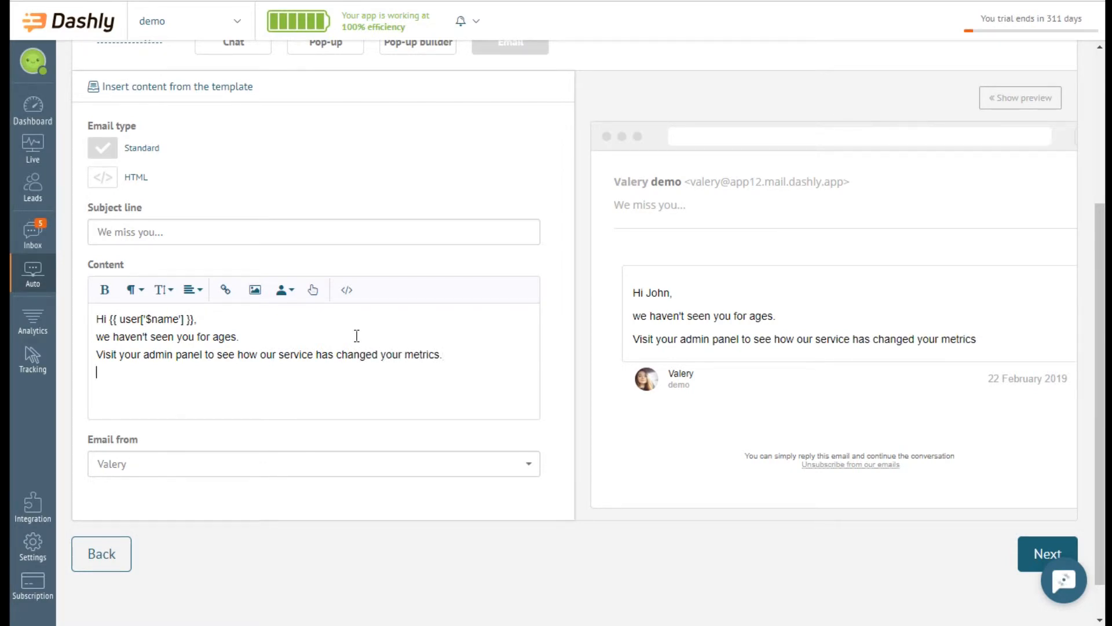
# - Insert an orange "Go to the admin panel" button that opens in a new tab below the email text
pyautogui.click(313, 290)
pyautogui.click(314, 389)
pyautogui.doubleClick(318, 286)
pyautogui.write('Go to the a')
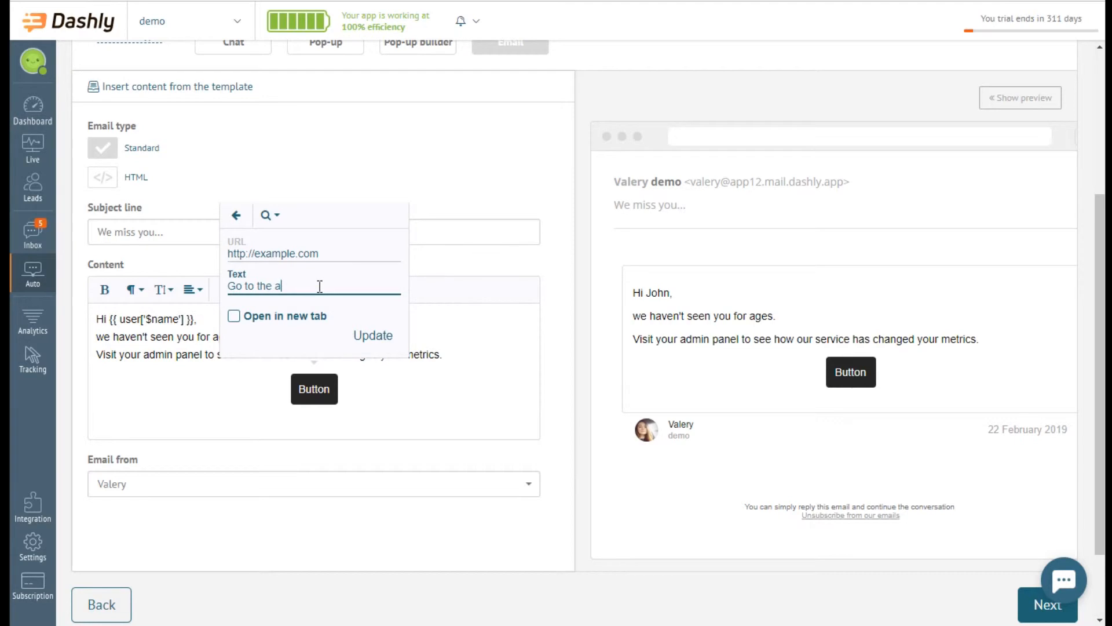
pyautogui.click(312, 316)
pyautogui.click(373, 335)
pyautogui.click(346, 290)
pyautogui.click(347, 290)
# - Insert the image of the sad woman with an orange laptop below "we haven't seen you for ages." and space out the content
pyautogui.click(332, 338)
pyautogui.press('Return')
pyautogui.scroll(-2, 538, 328)
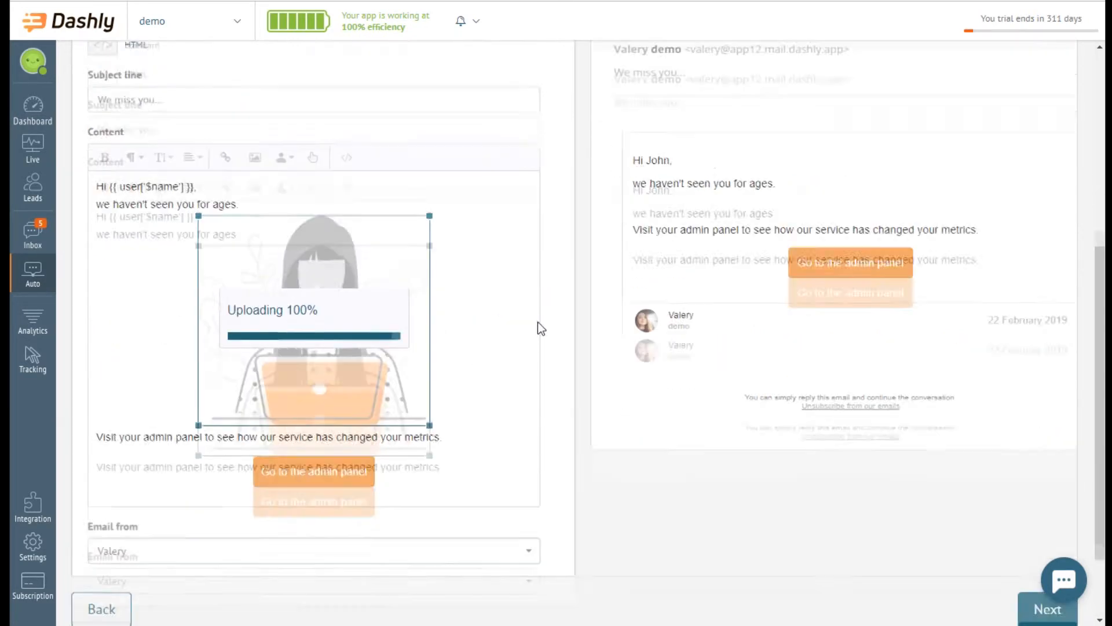
pyautogui.click(472, 177)
pyautogui.press('Return')
pyautogui.click(484, 391)
pyautogui.press('Return')
# - Try demo as the email's sender and switch back to the original team member
pyautogui.scroll(-3, 484, 391)
pyautogui.click(529, 410)
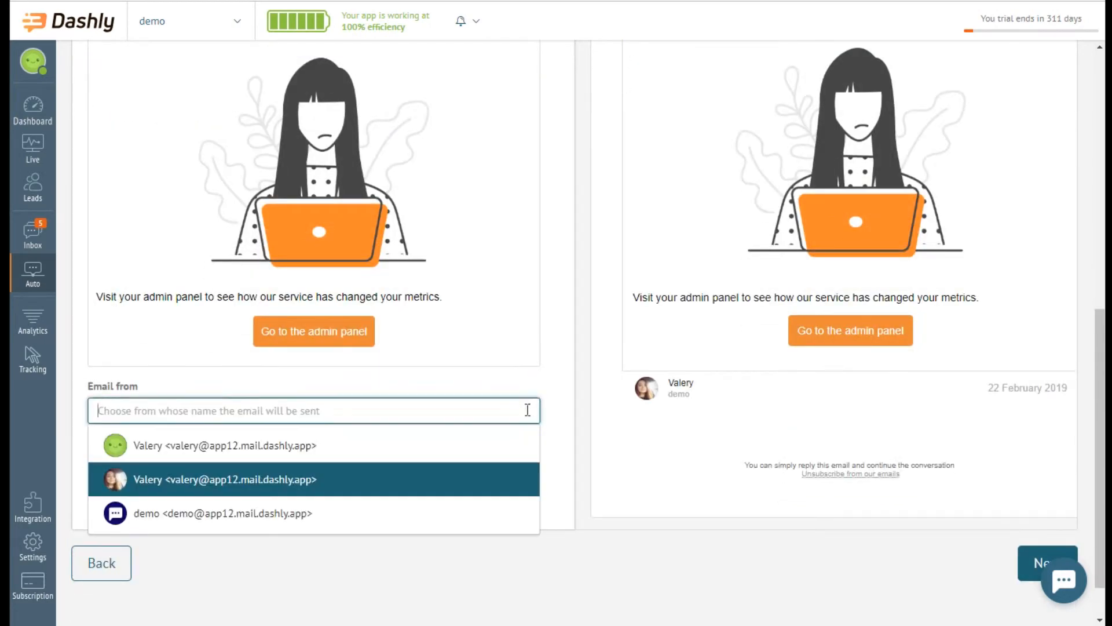
pyautogui.click(499, 513)
pyautogui.click(520, 415)
pyautogui.click(512, 479)
# - Add an A/B test and choose Email as the message type for the second alternative
pyautogui.scroll(10, 598, 451)
pyautogui.click(1059, 173)
pyautogui.scroll(-3, 985, 185)
pyautogui.click(545, 190)
pyautogui.scroll(-1, 539, 193)
# - Enter the subject "We've got something for you" and a "Hey-hey," message with the name variable, inviting the user to find the admin panel surprise
pyautogui.click(486, 291)
pyautogui.write("We've got something for you")
pyautogui.press('Tab')
pyautogui.write('Hey-hey,')
pyautogui.press('Return')
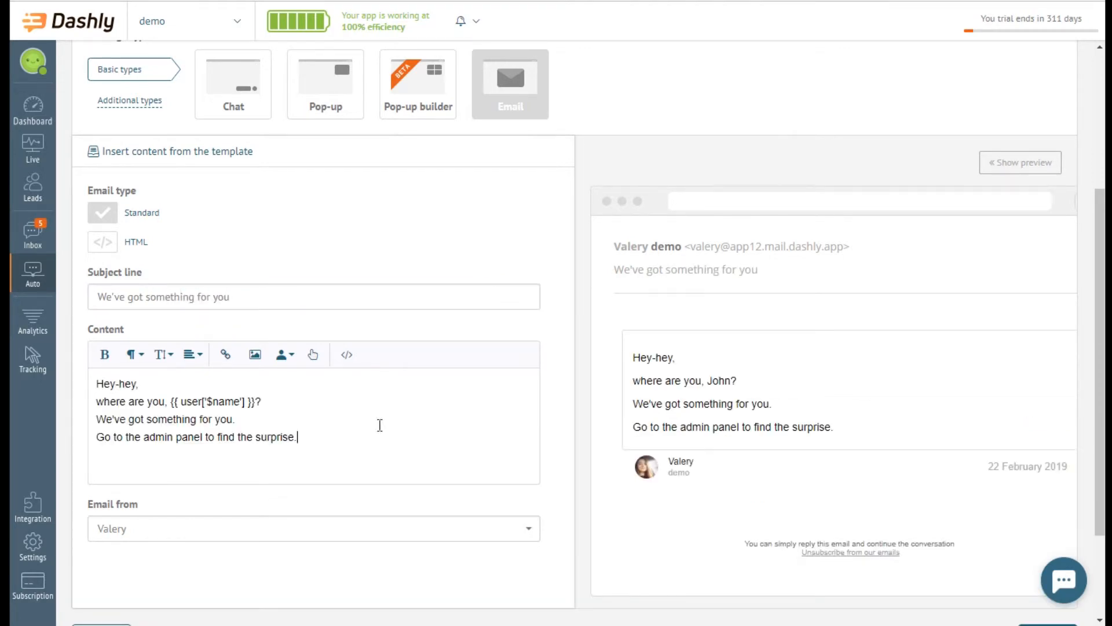
# - Insert a "Go to Admin panel" button that opens in a new tab below the second email's text
pyautogui.click(312, 354)
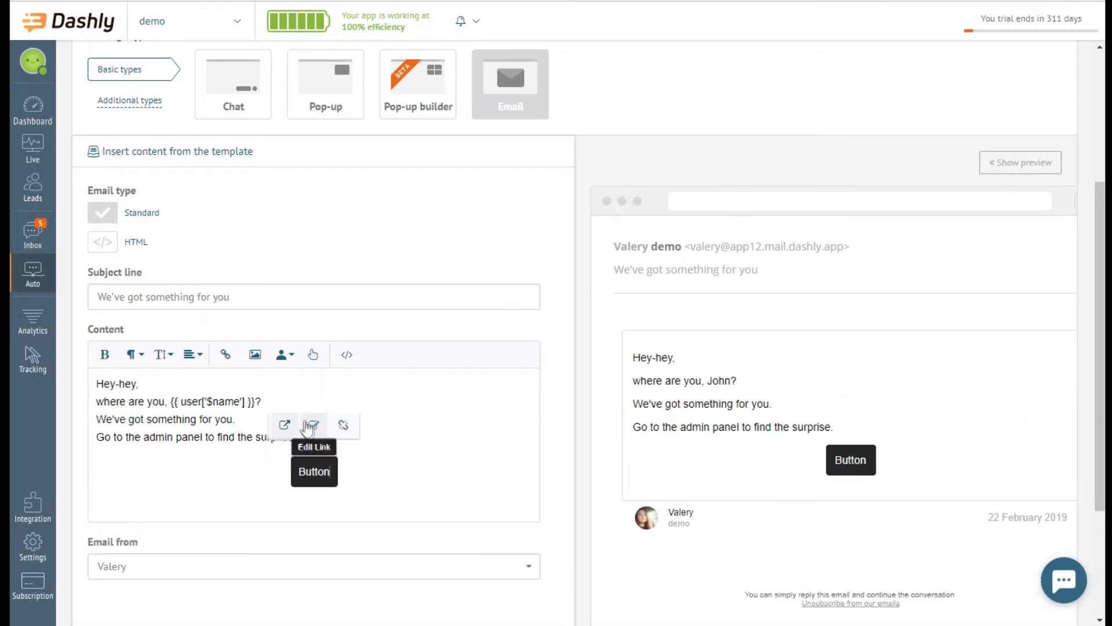
pyautogui.click(313, 422)
pyautogui.write('Go to Admin panel')
pyautogui.click(233, 398)
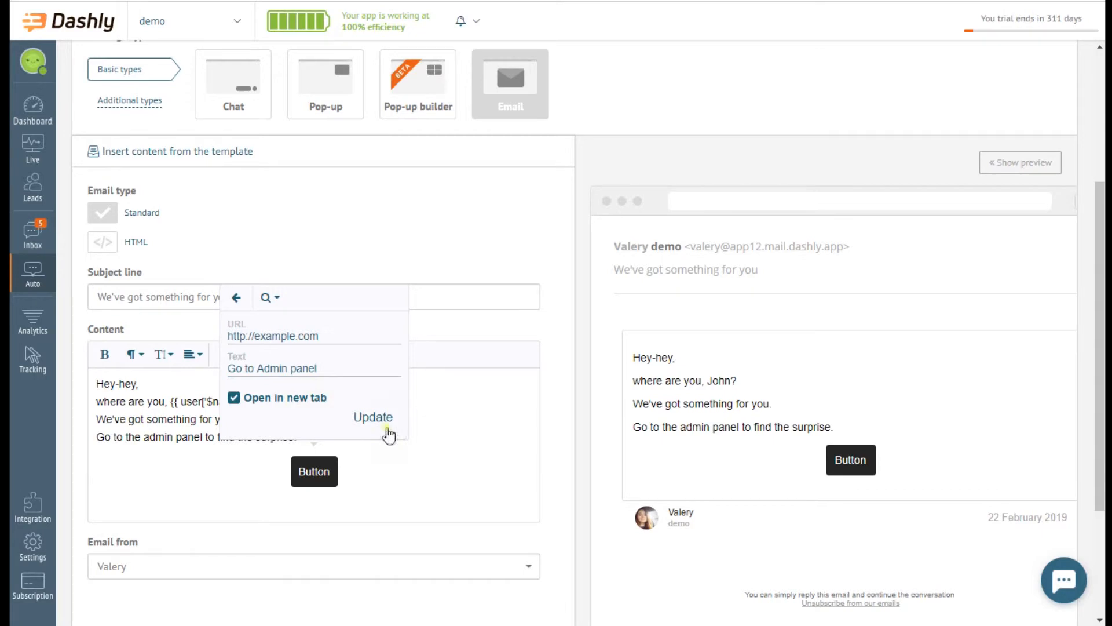
pyautogui.click(373, 418)
# - Check the sender options for the second email, keep the current sender, and proceed to the goal stage
pyautogui.scroll(-1, 510, 475)
pyautogui.click(522, 498)
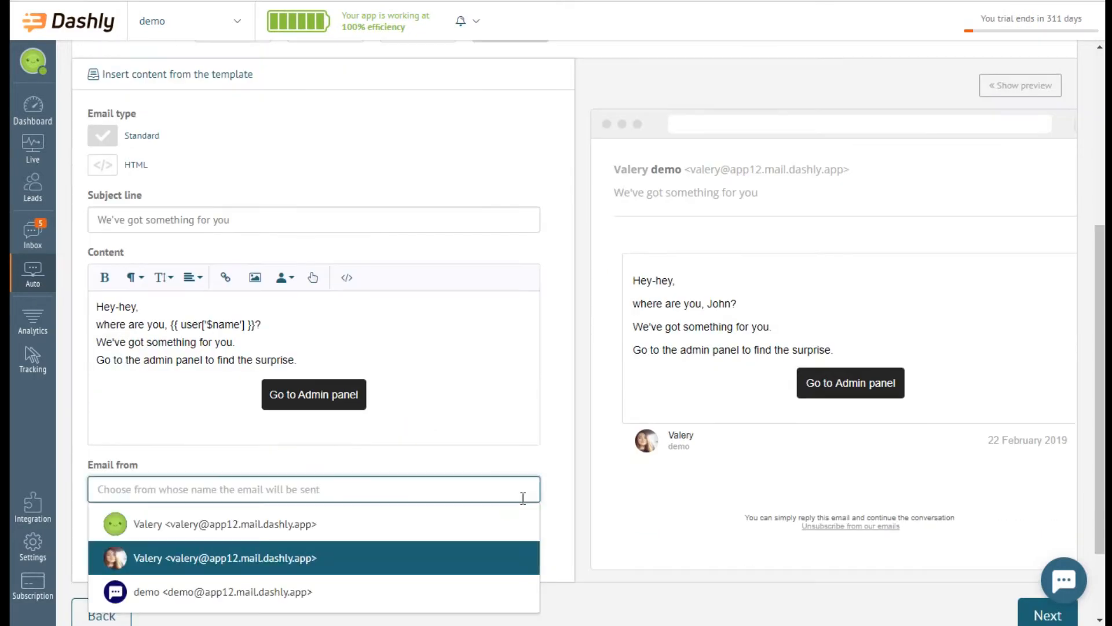
pyautogui.click(570, 493)
pyautogui.scroll(-2, 811, 509)
pyautogui.click(1069, 517)
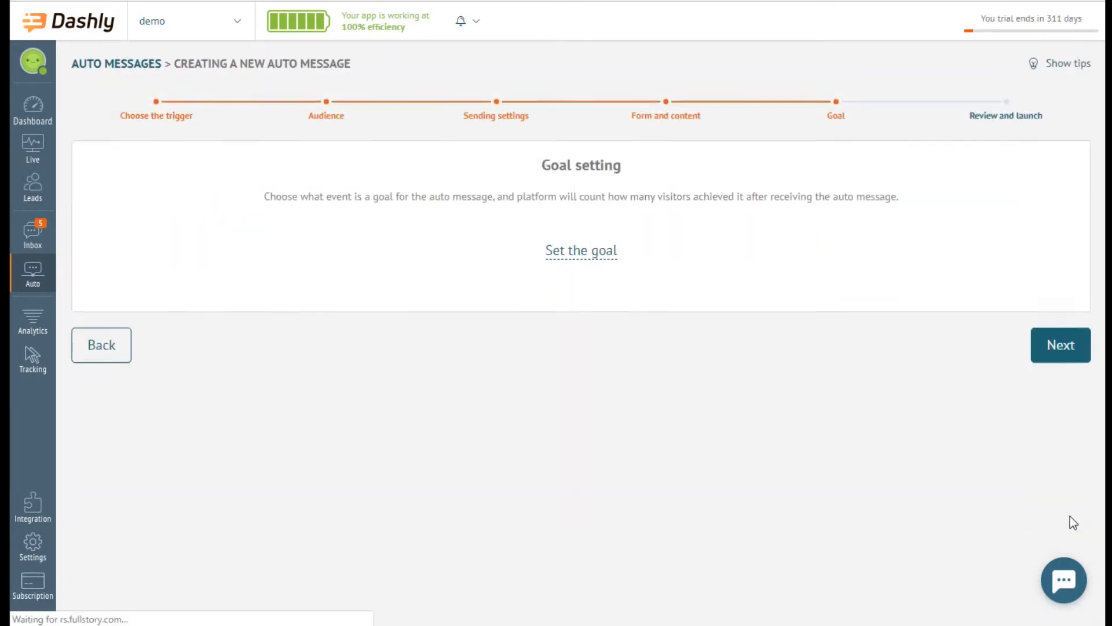
# - Set the auto message's goal to the "Admin panel - visited" event
pyautogui.click(603, 255)
pyautogui.click(721, 225)
pyautogui.write('adm')
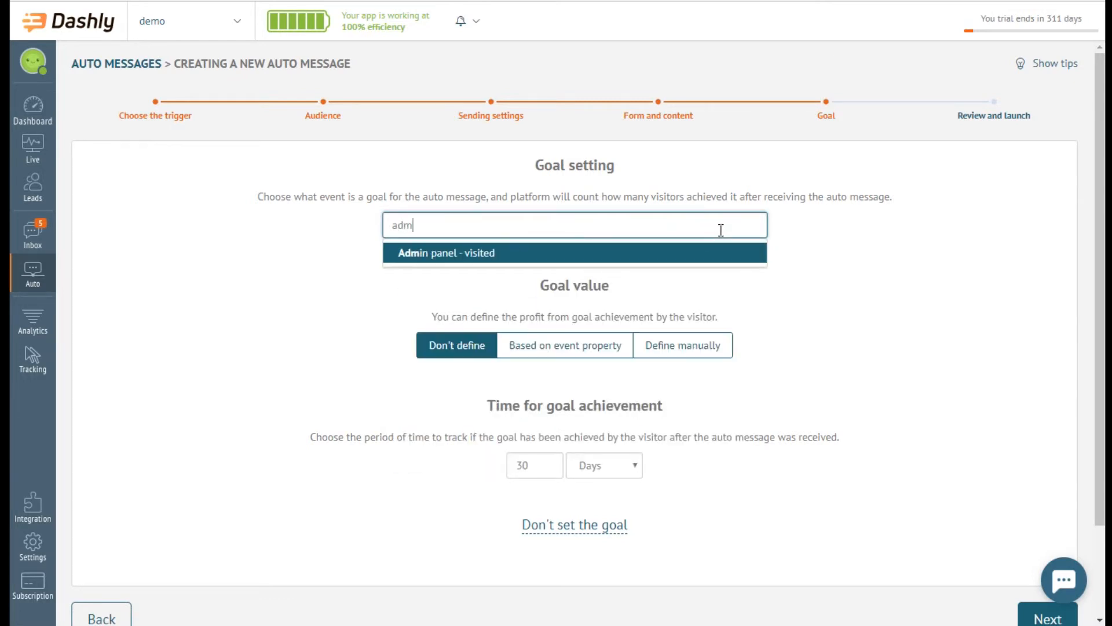
pyautogui.click(717, 255)
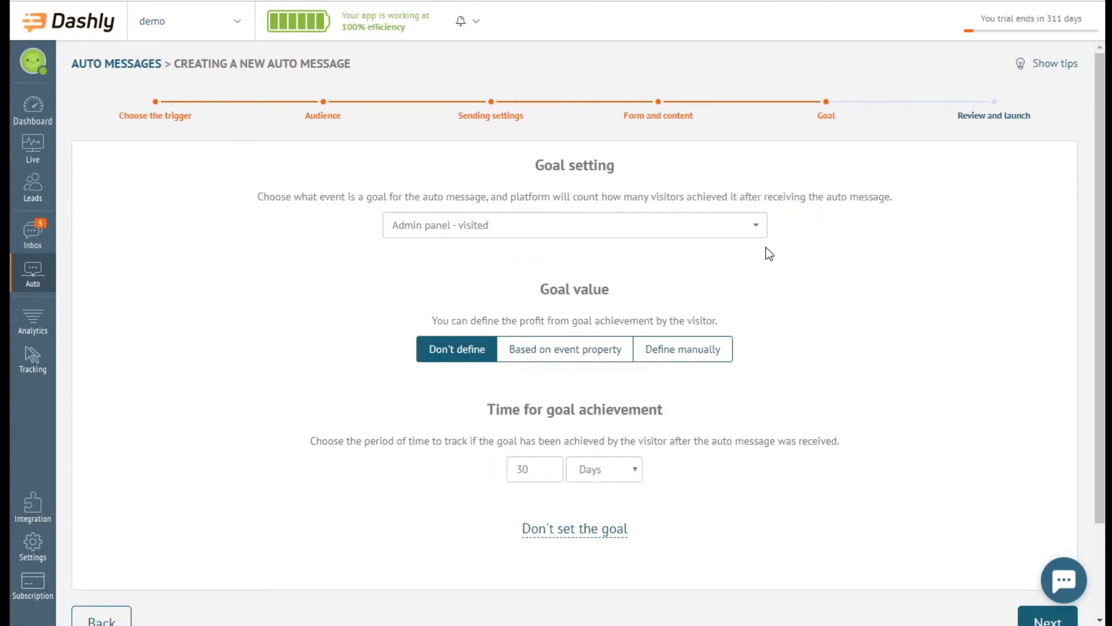
# - Review the goal value options, keep "Don't define", set the time for goal achievement to 5 days, and proceed to the review stage
pyautogui.scroll(-1, 766, 254)
pyautogui.click(628, 275)
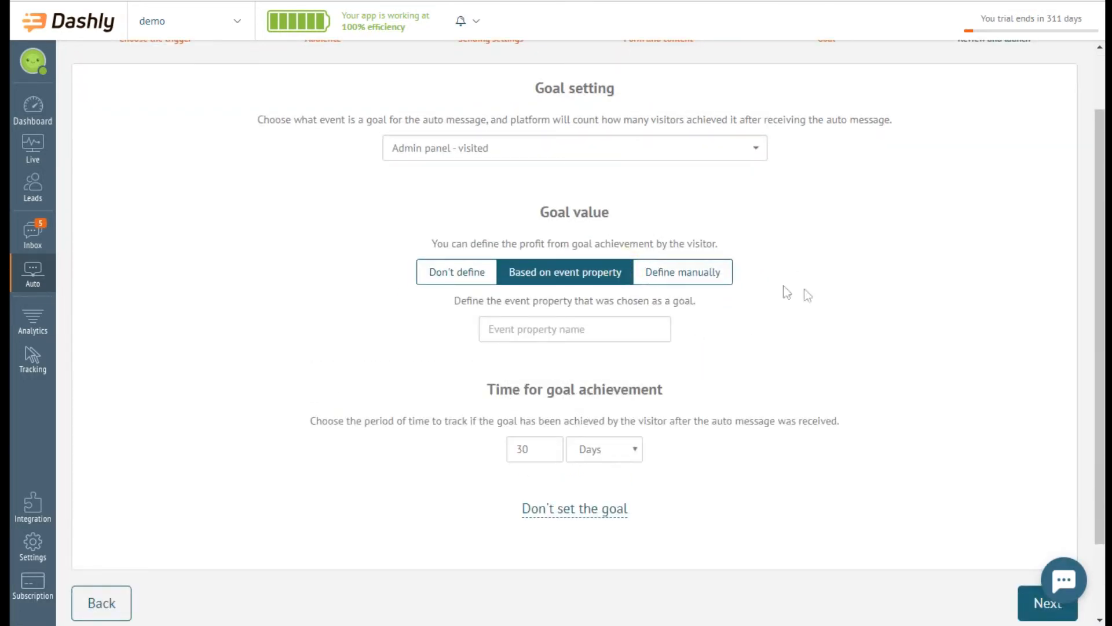
pyautogui.click(730, 278)
pyautogui.click(488, 278)
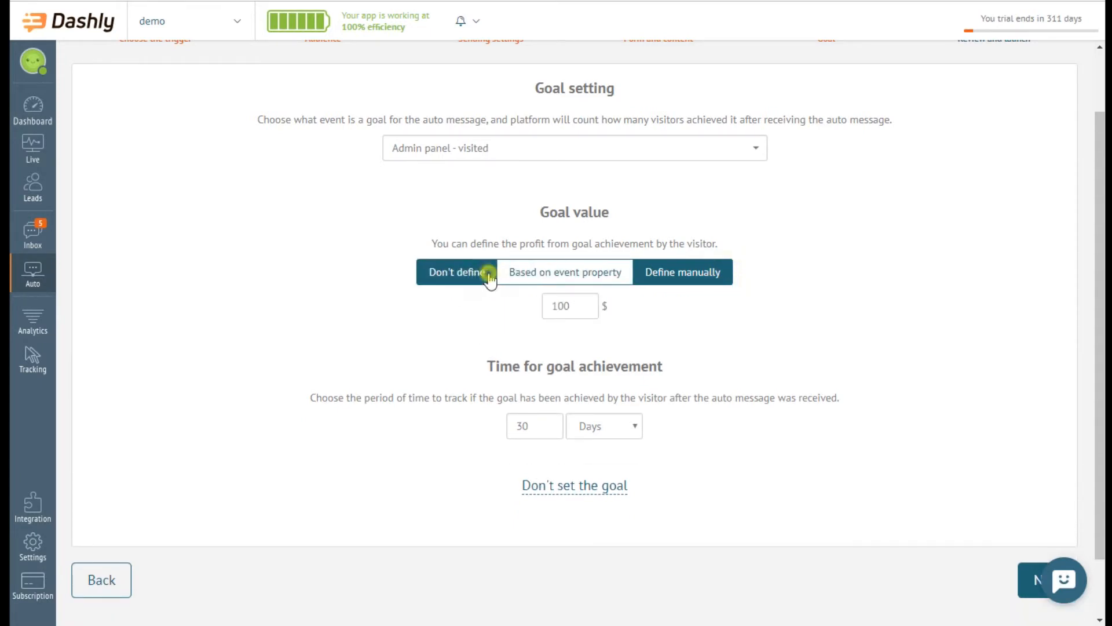
pyautogui.doubleClick(531, 392)
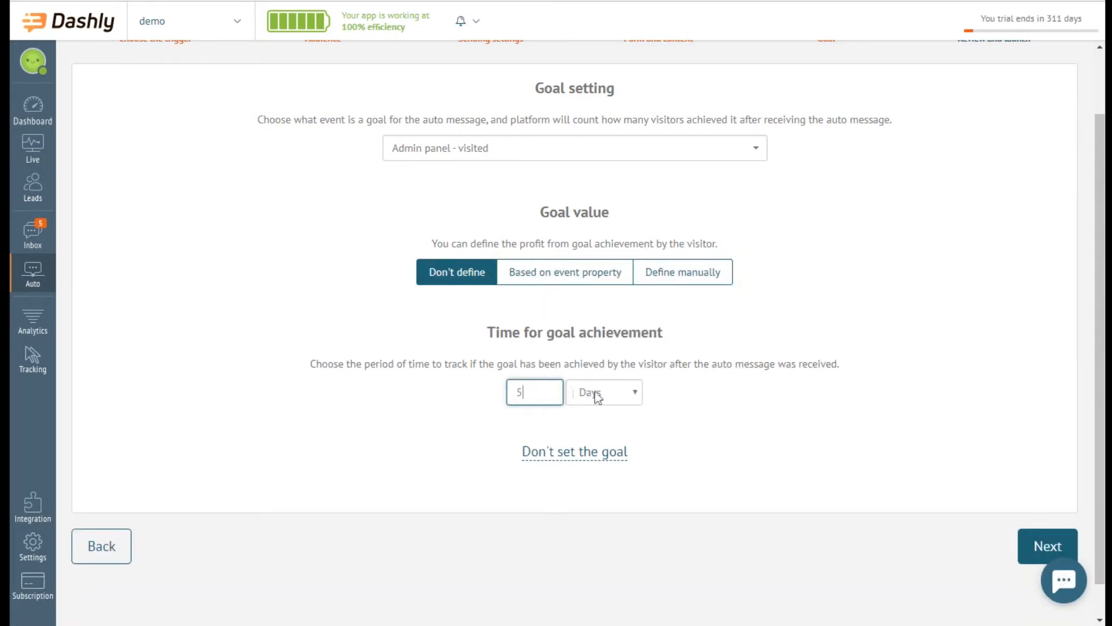
pyautogui.click(1052, 542)
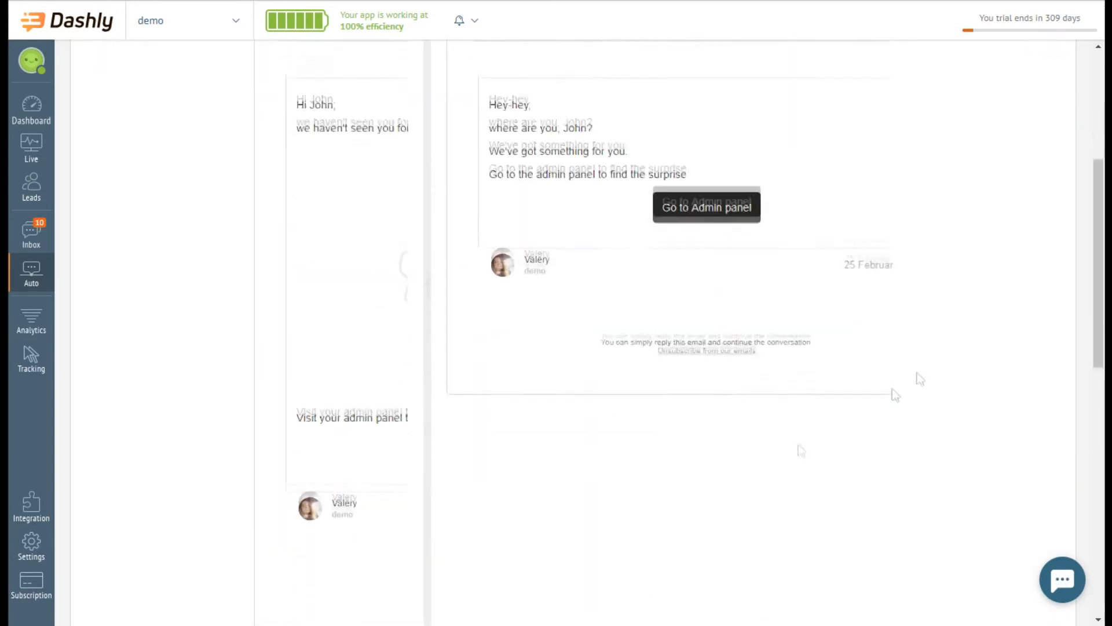
# - Name the message "Early signs of churn: haven't visited the service for more than 7 days" and put it in the Leads Collection folder
pyautogui.scroll(-15, 782, 541)
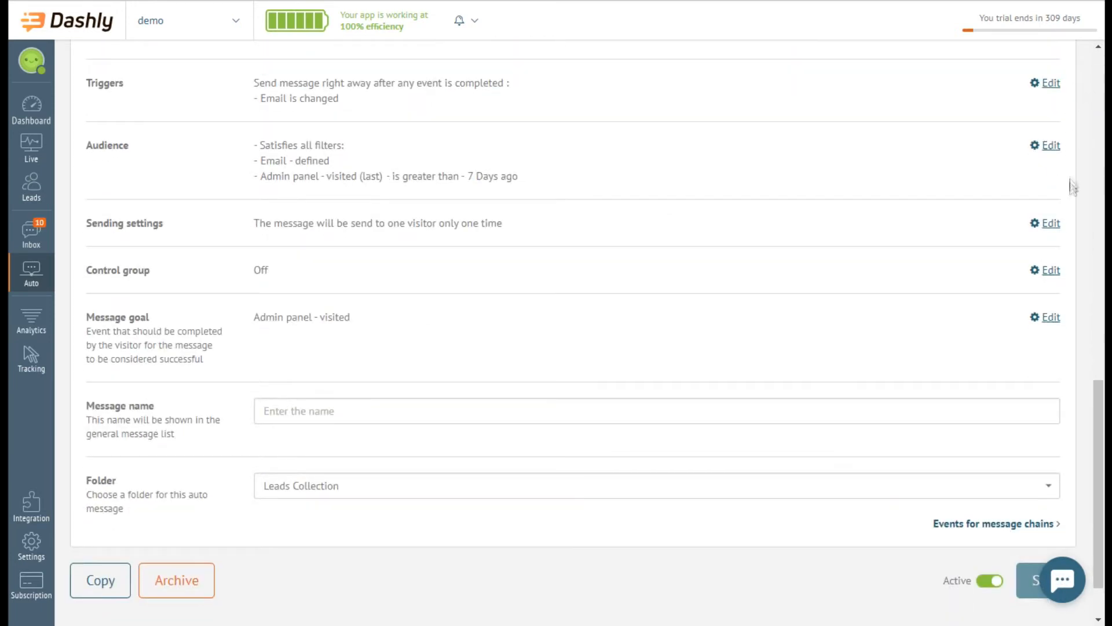
pyautogui.click(446, 411)
pyautogui.write("Early signs of churn: haven't visited the service for more than 7 days")
pyautogui.click(874, 485)
pyautogui.click(868, 453)
pyautogui.scroll(-2, 868, 454)
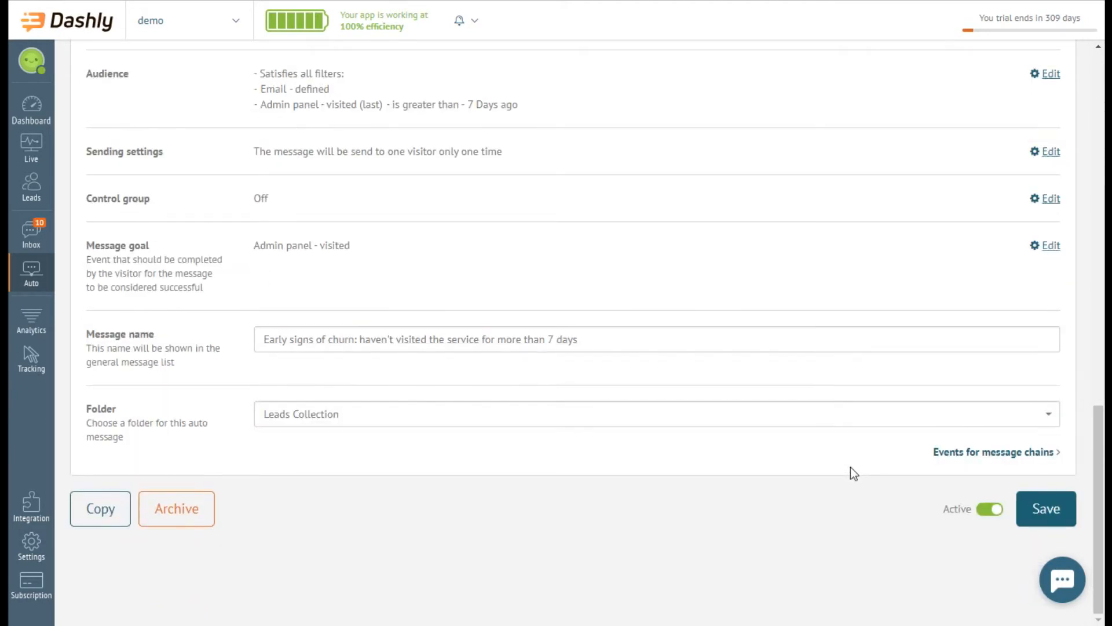
# - Use custom message-chain events for "Message read" and "Clicked on the link in the message", and save the auto message
pyautogui.click(989, 458)
pyautogui.scroll(-4, 1017, 430)
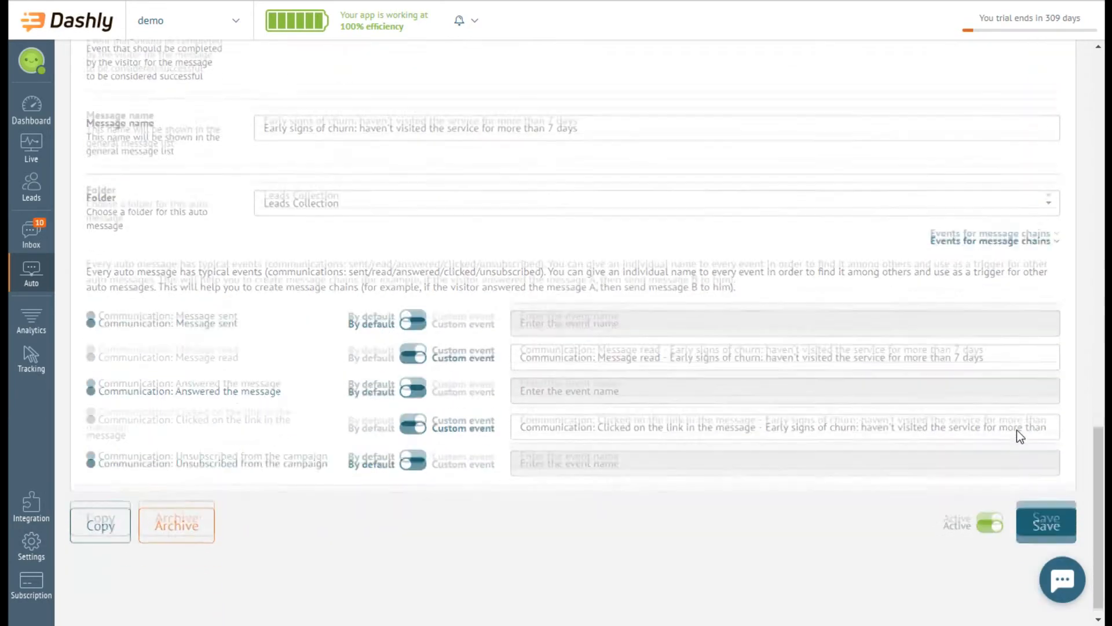
pyautogui.click(416, 344)
pyautogui.click(411, 343)
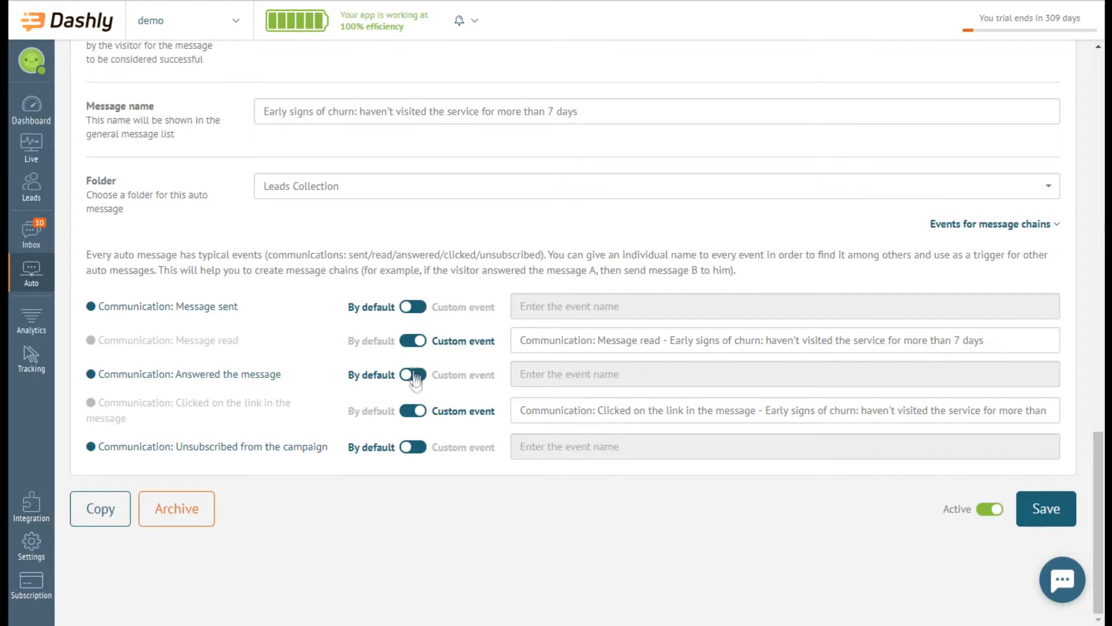
pyautogui.click(414, 411)
pyautogui.click(414, 411)
pyautogui.click(1066, 516)
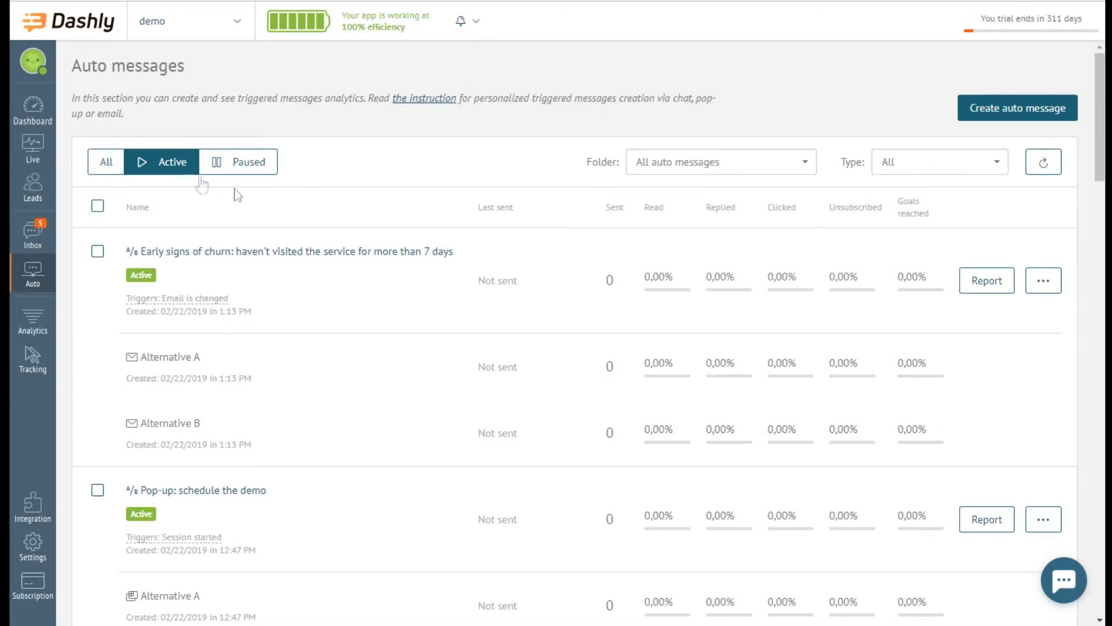
# - Create a new auto message folder named "Leads Collection"
pyautogui.click(808, 161)
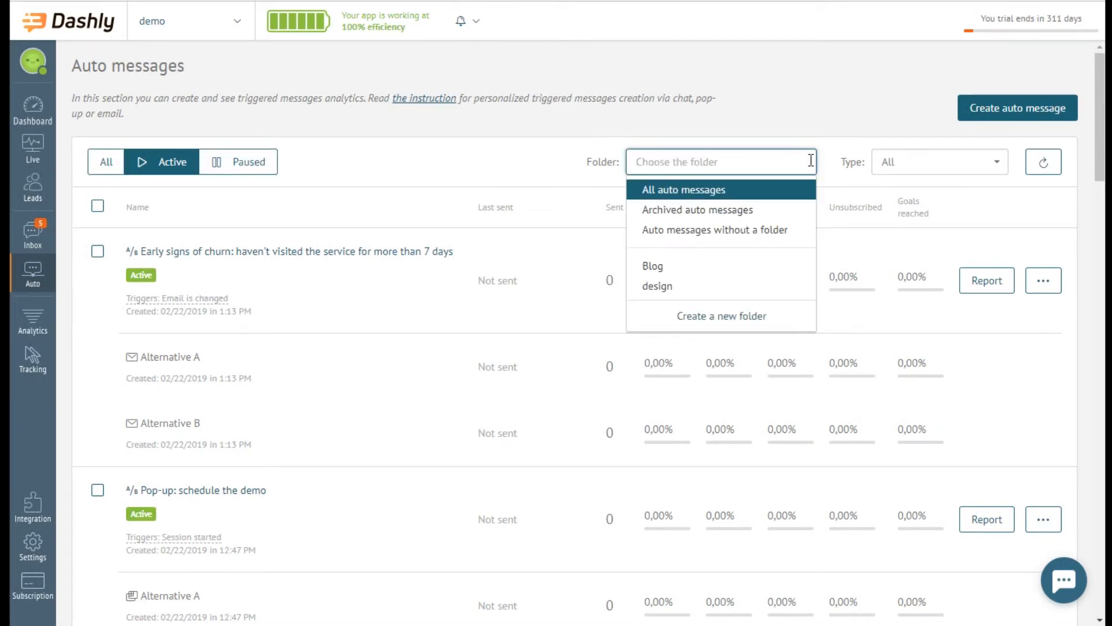
pyautogui.click(777, 316)
pyautogui.write('Leads Collection')
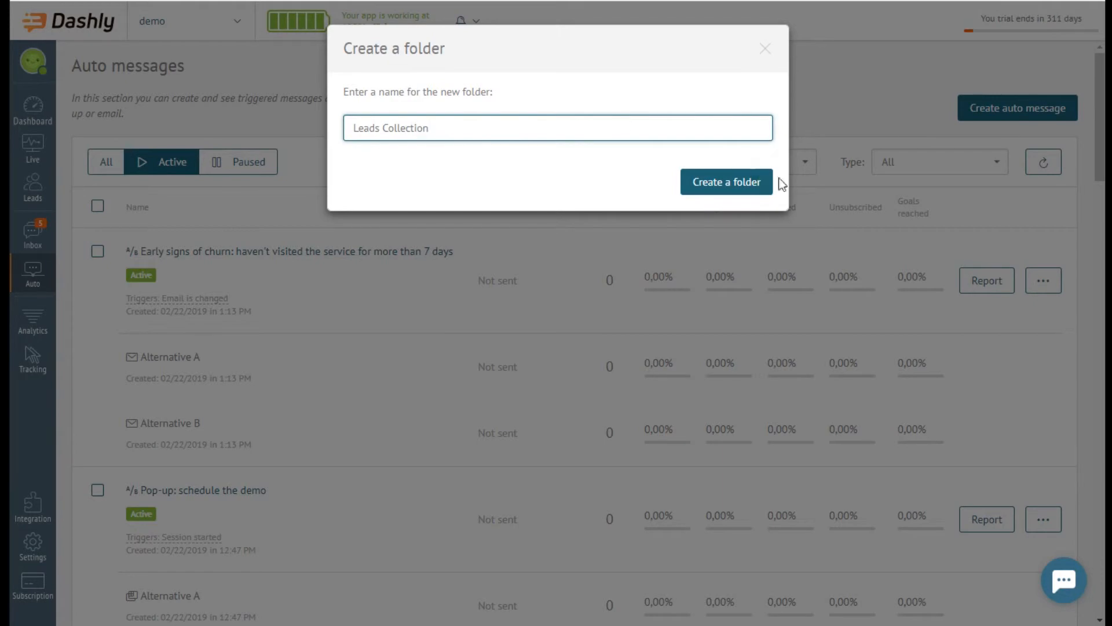
pyautogui.click(770, 183)
# - Move the early churn, "Pop-up: schedule the demo", "Pop-up: demo" and "Chat Demo Invitation" messages into the Leads Collection folder
pyautogui.click(97, 251)
pyautogui.click(98, 490)
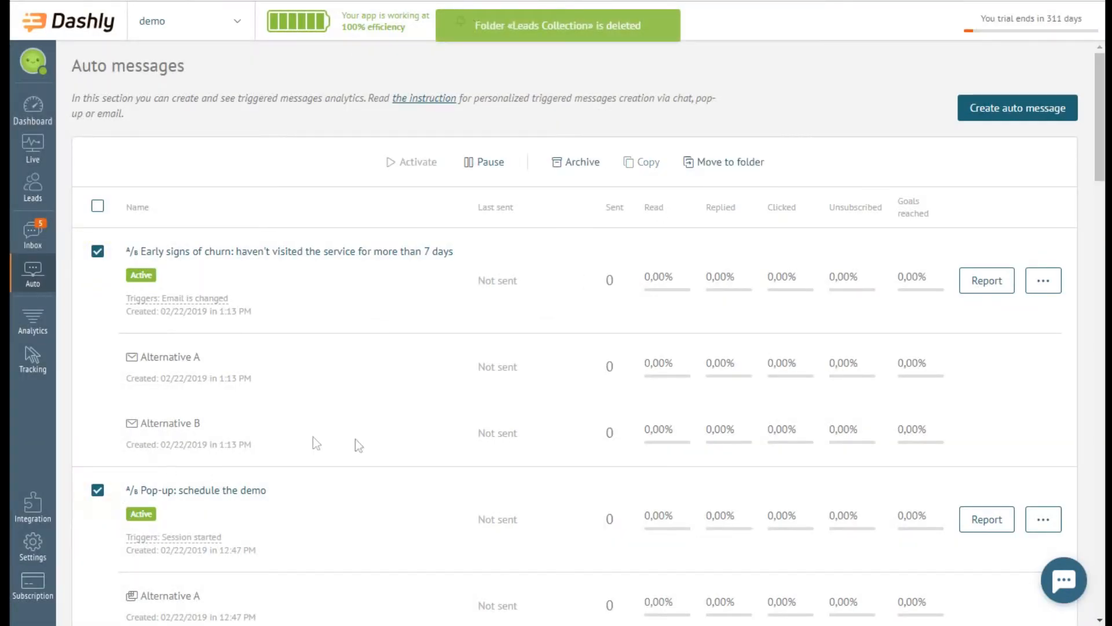
pyautogui.scroll(-5, 315, 440)
pyautogui.click(97, 343)
pyautogui.scroll(-5, 121, 298)
pyautogui.click(98, 273)
pyautogui.scroll(10, 385, 342)
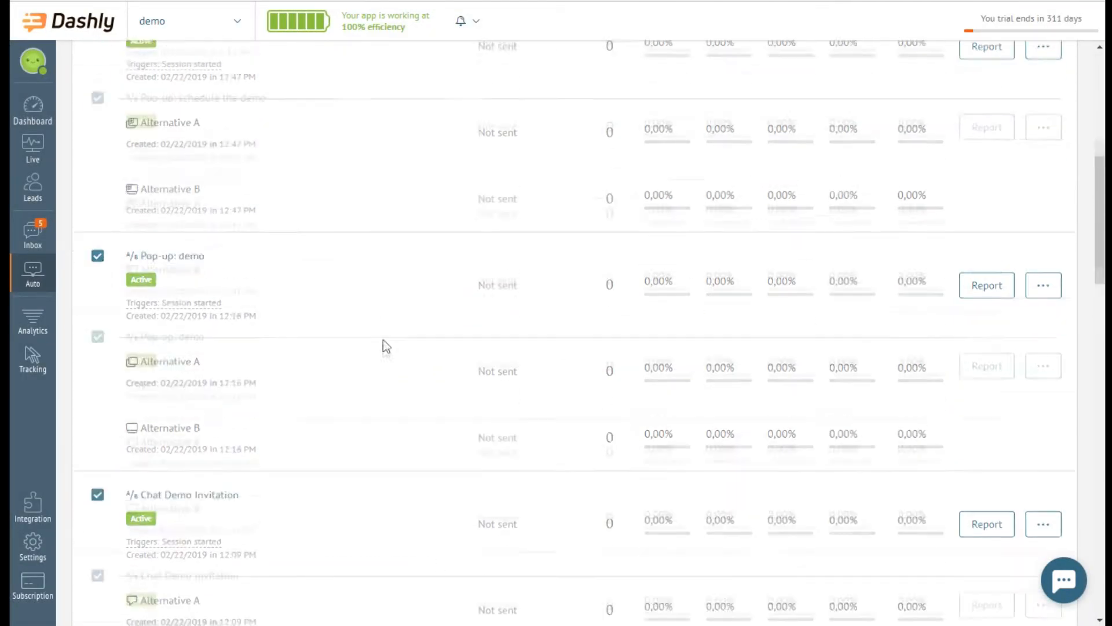
pyautogui.click(756, 164)
pyautogui.click(750, 129)
pyautogui.click(708, 217)
pyautogui.click(764, 178)
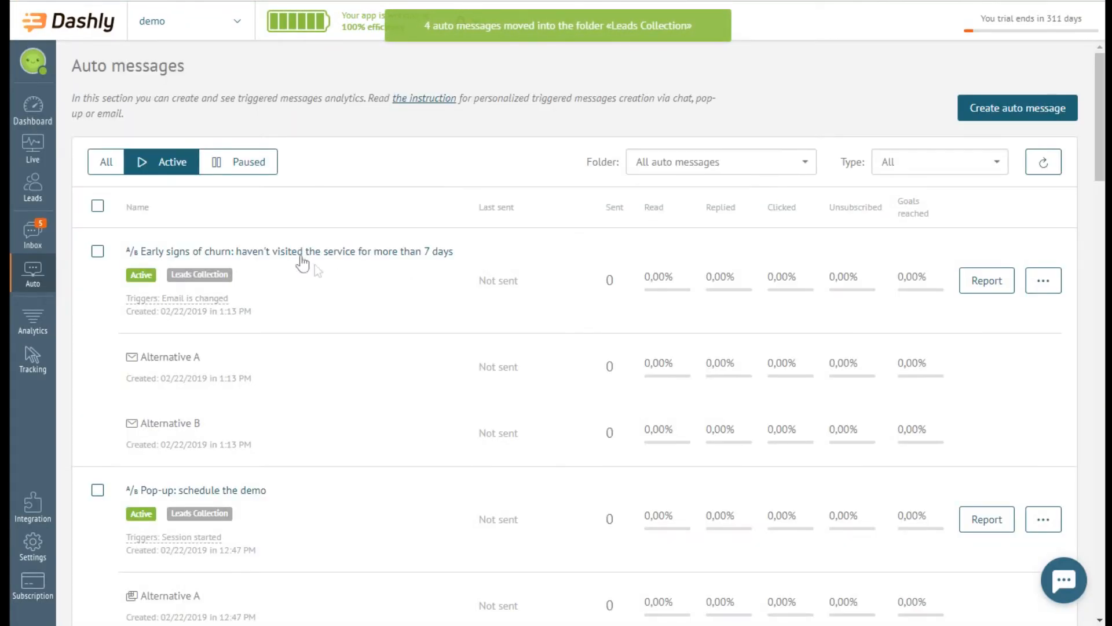
# - Check the trigger details of the early churn message and the message type filter options
pyautogui.click(212, 303)
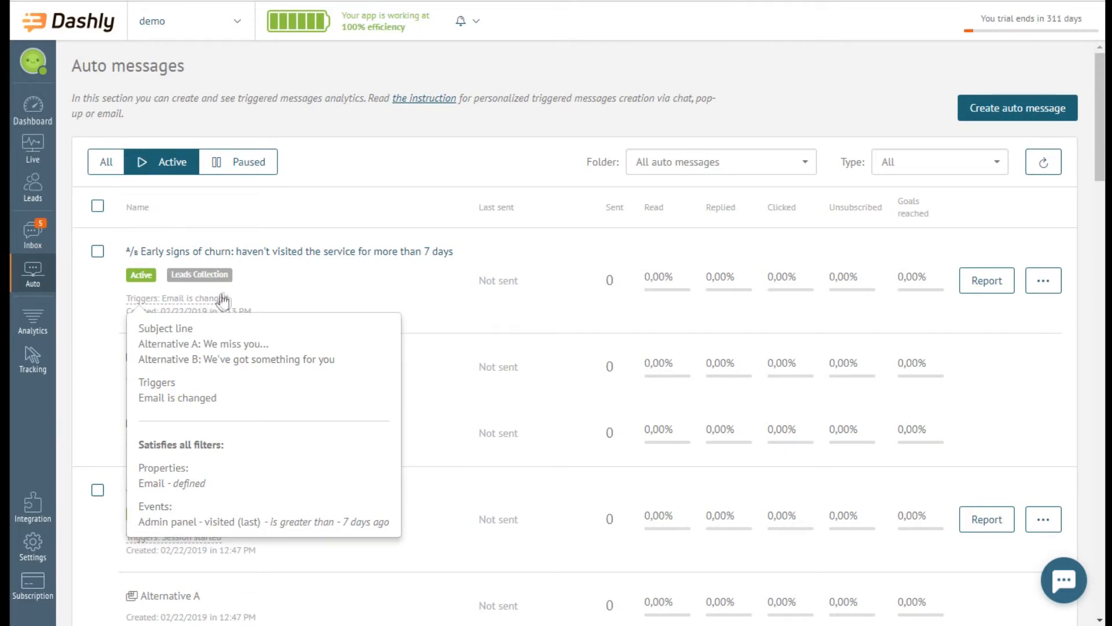
pyautogui.click(993, 161)
pyautogui.click(966, 217)
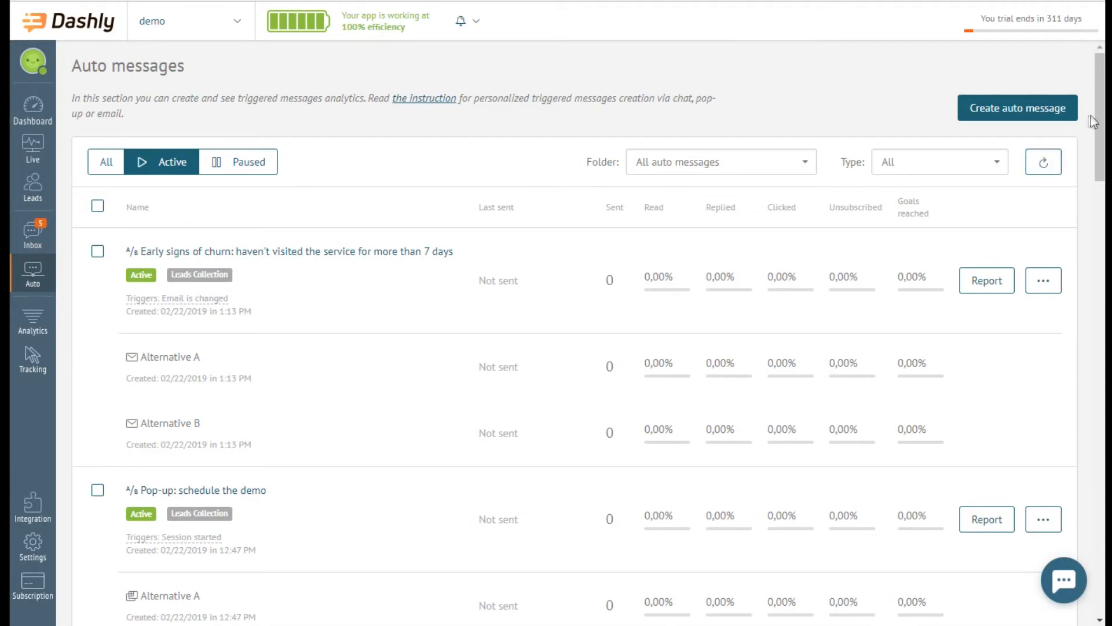
# - Open the report of the "Subscribe to the newsletters" auto message and look through its general statistics
pyautogui.moveTo(1101, 124); pyautogui.dragTo(1077, 381)
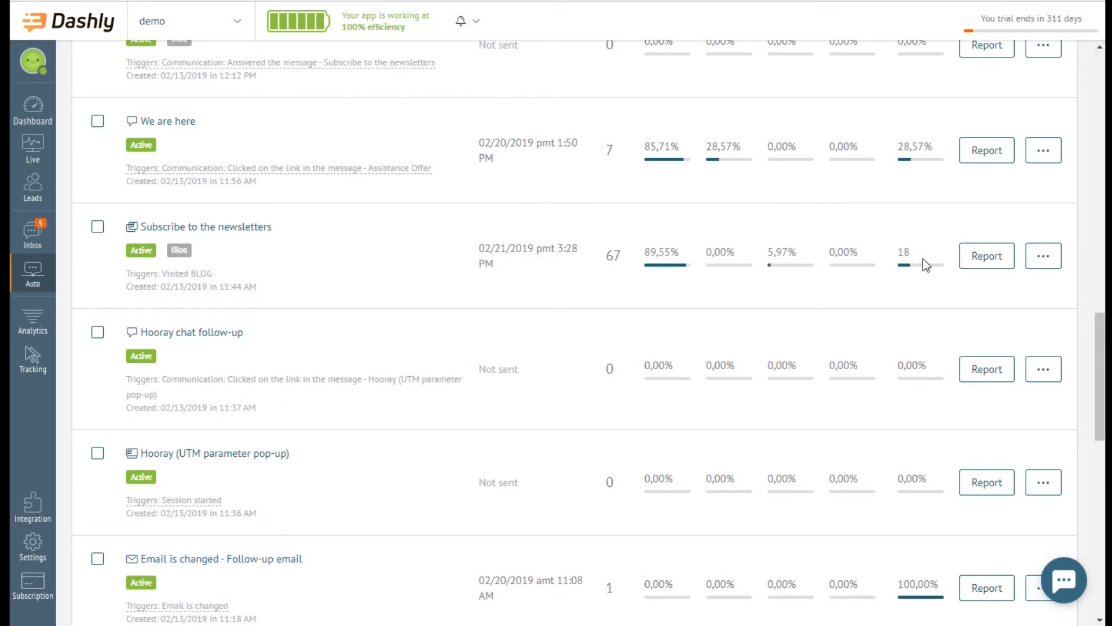
pyautogui.click(1011, 262)
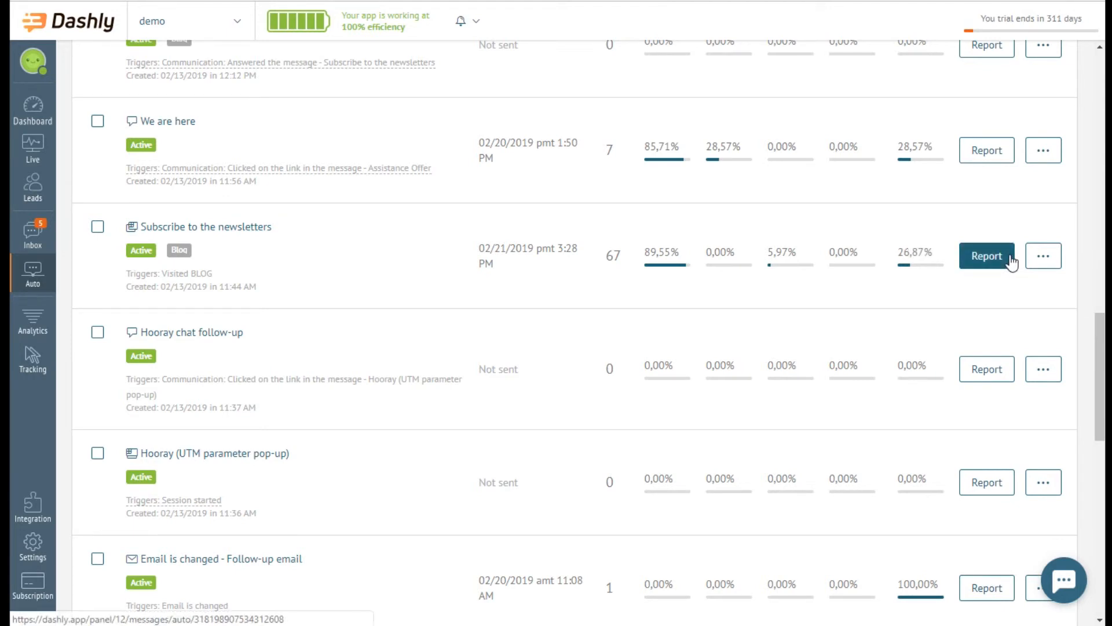
pyautogui.click(1011, 261)
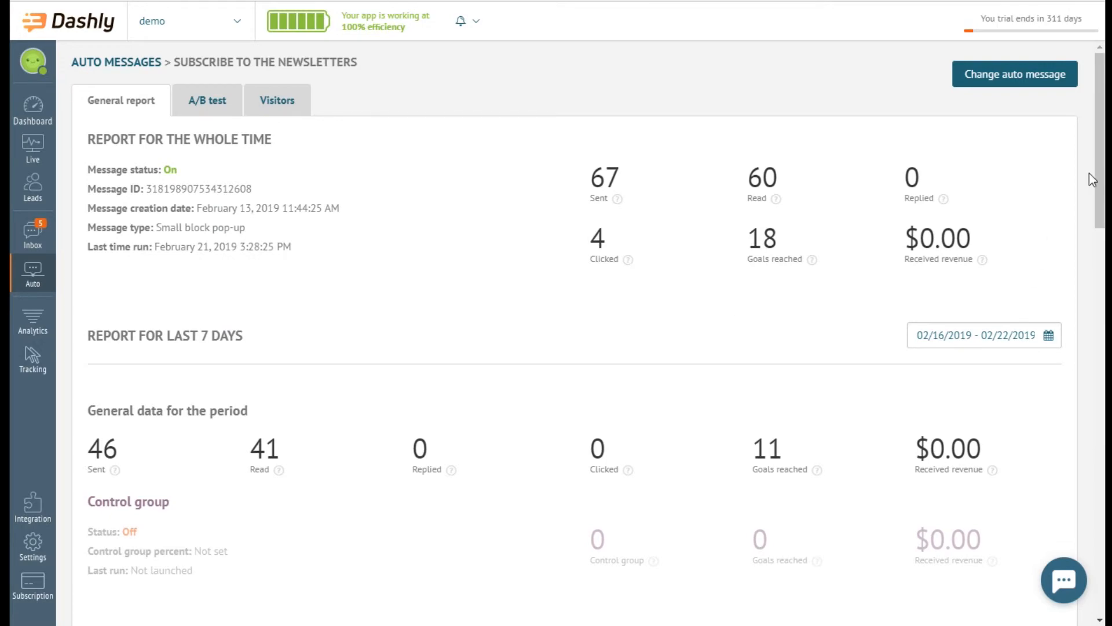
pyautogui.moveTo(1099, 169); pyautogui.dragTo(1091, 140)
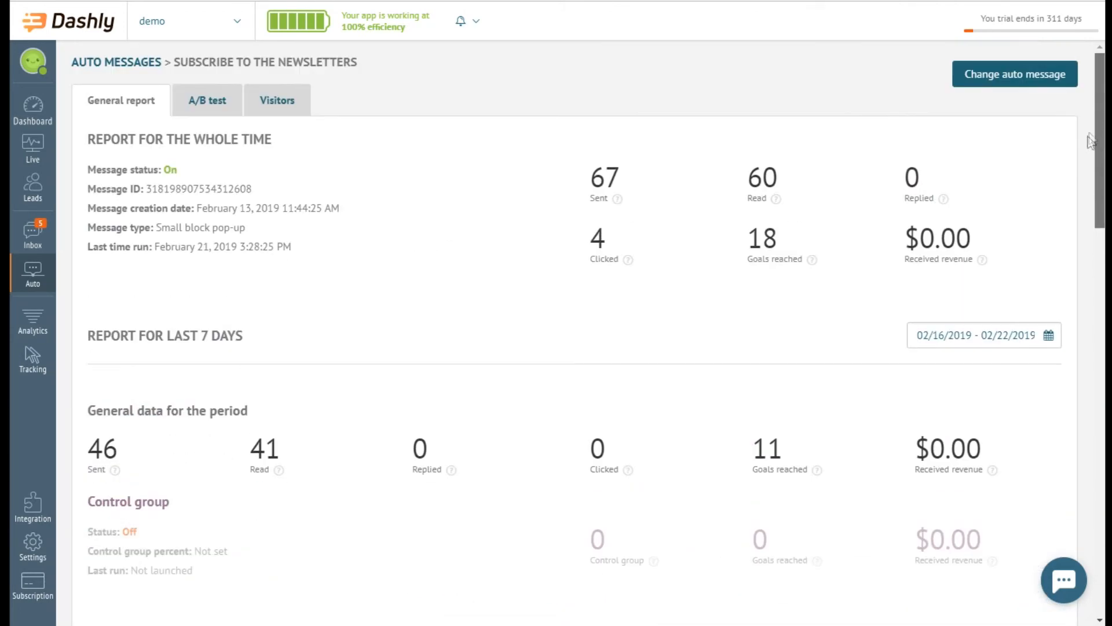
# - View the A/B test section of the "Subscribe to the newsletters" report
pyautogui.click(233, 102)
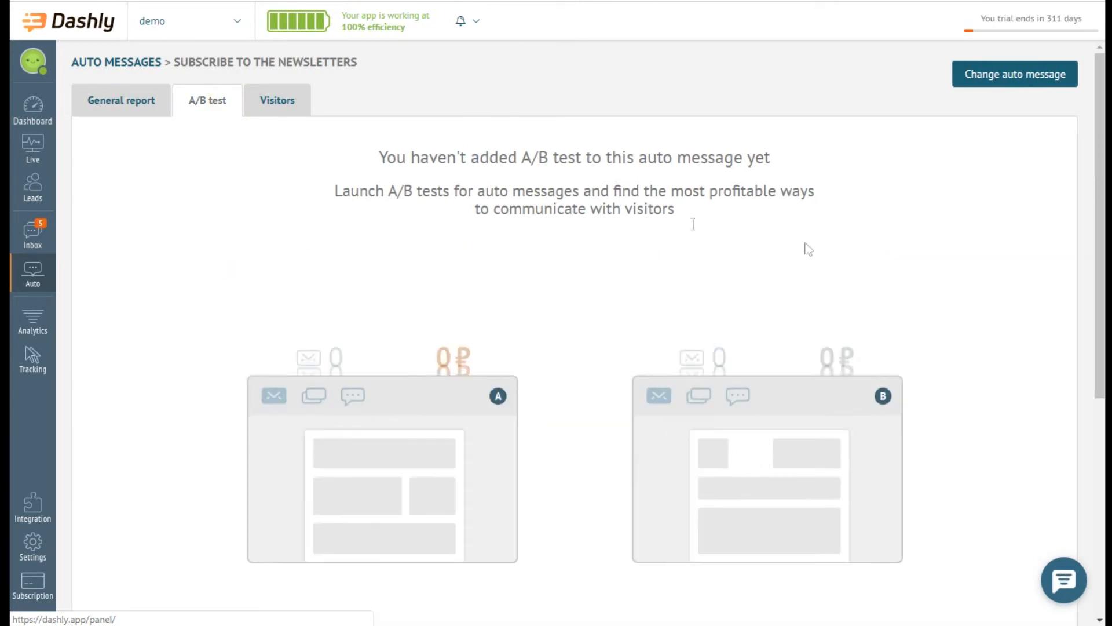
pyautogui.scroll(-4, 1104, 340)
pyautogui.moveTo(1104, 340); pyautogui.dragTo(1098, 194)
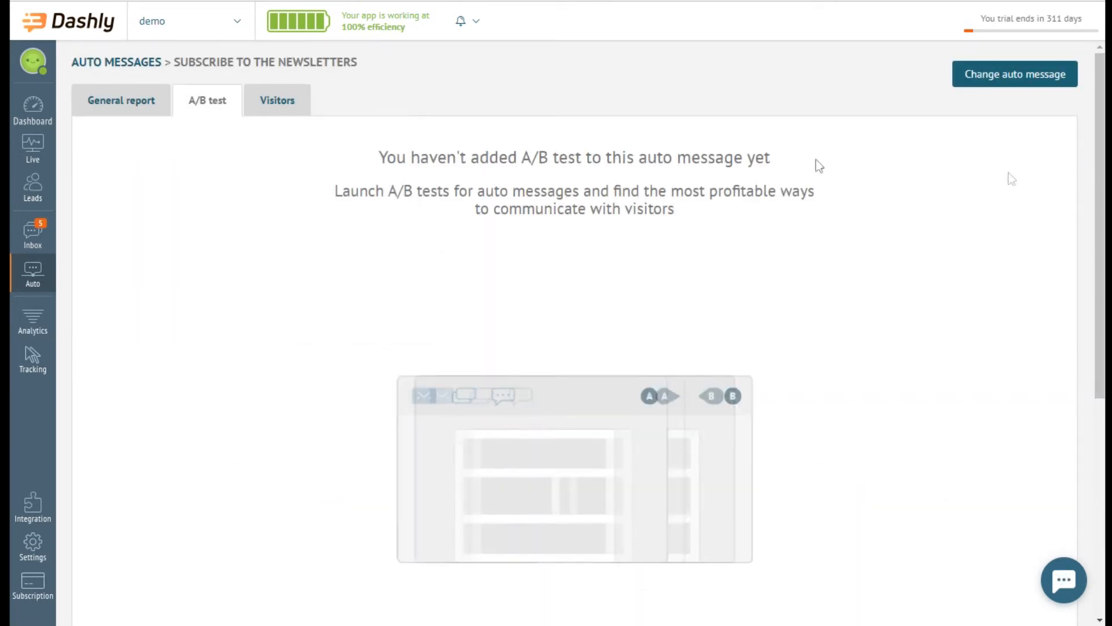
# - Examine the report's visitors by Read, Goals reached and Control group, check the date range options, and return to the auto messages list
pyautogui.click(301, 100)
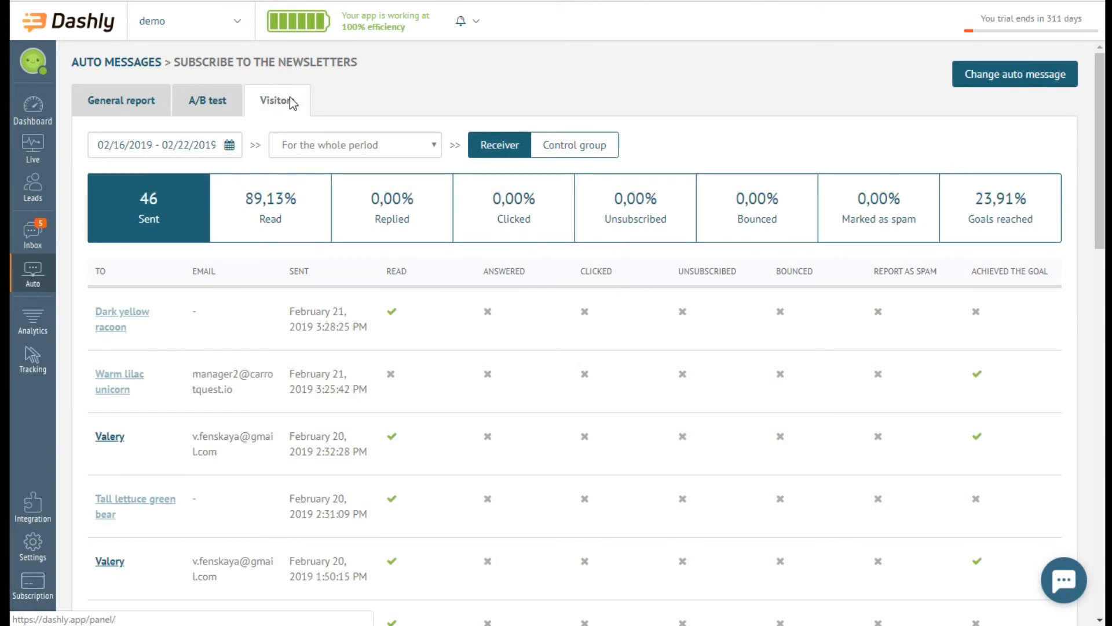
pyautogui.click(263, 225)
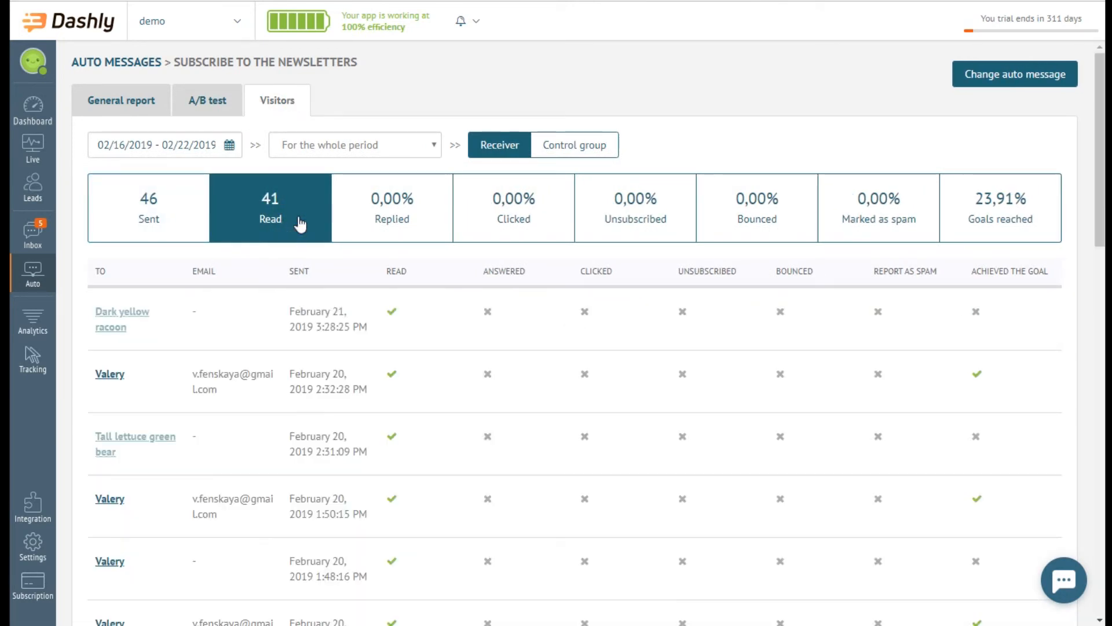
pyautogui.click(1046, 226)
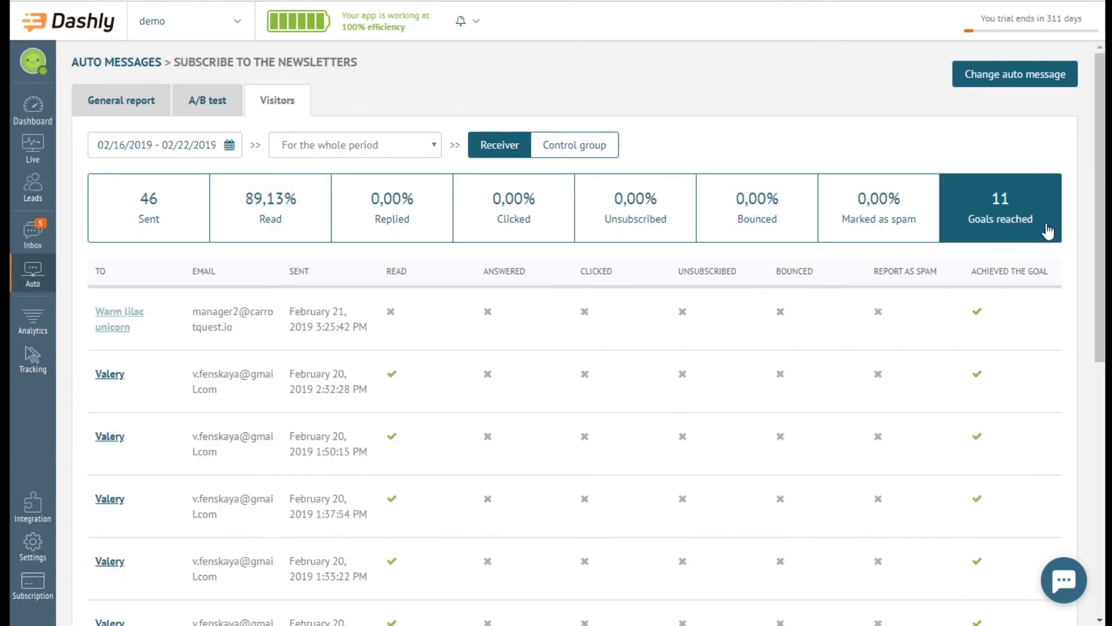
pyautogui.click(610, 154)
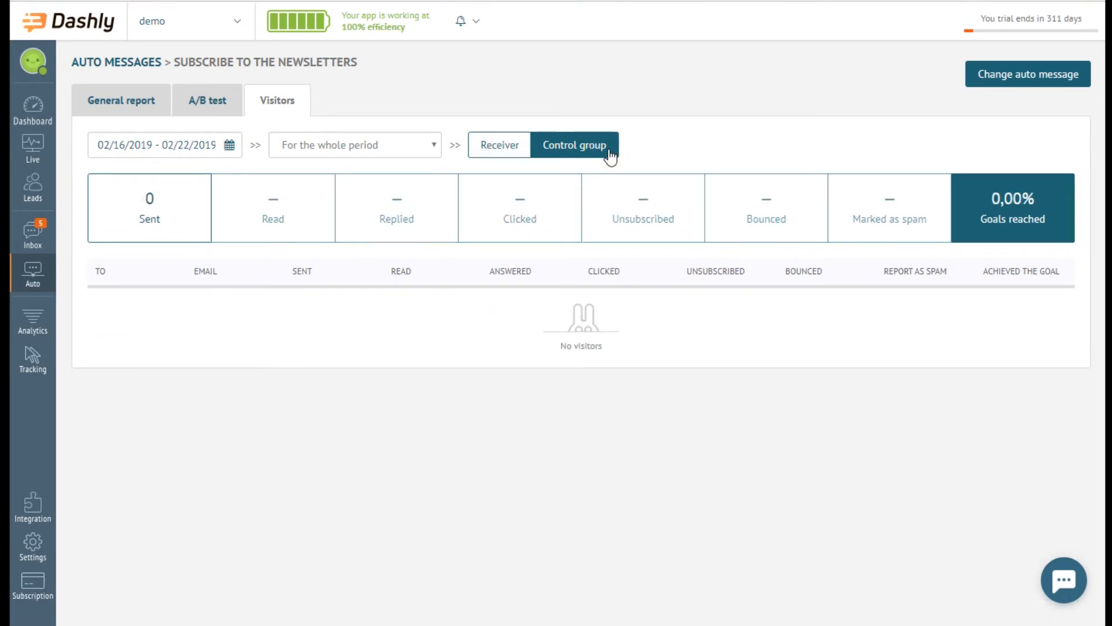
pyautogui.click(230, 146)
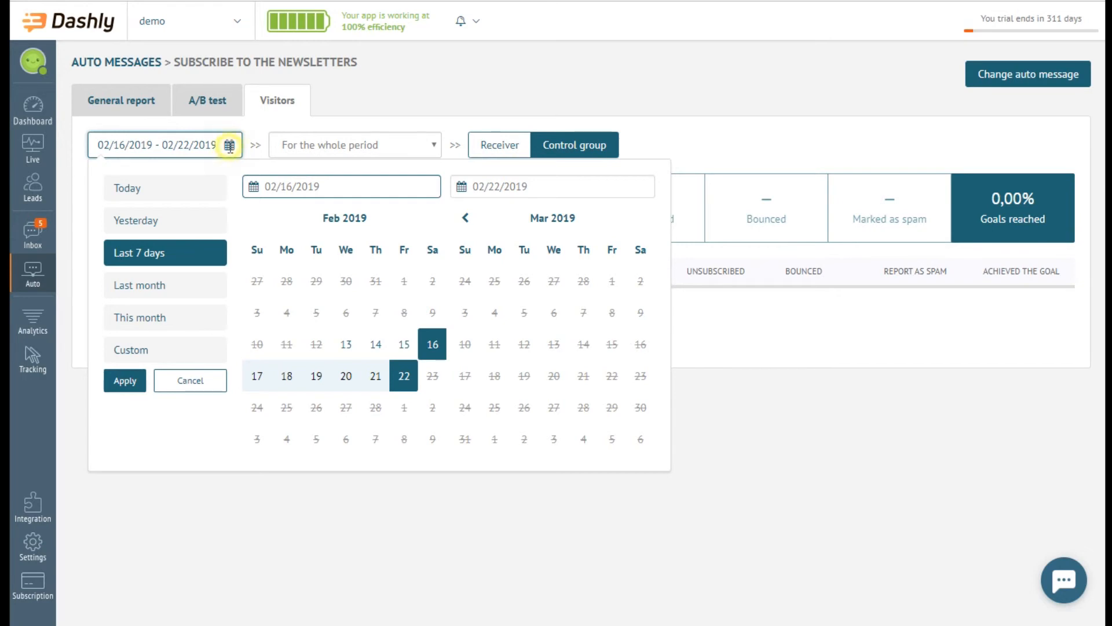
pyautogui.click(144, 62)
pyautogui.click(144, 61)
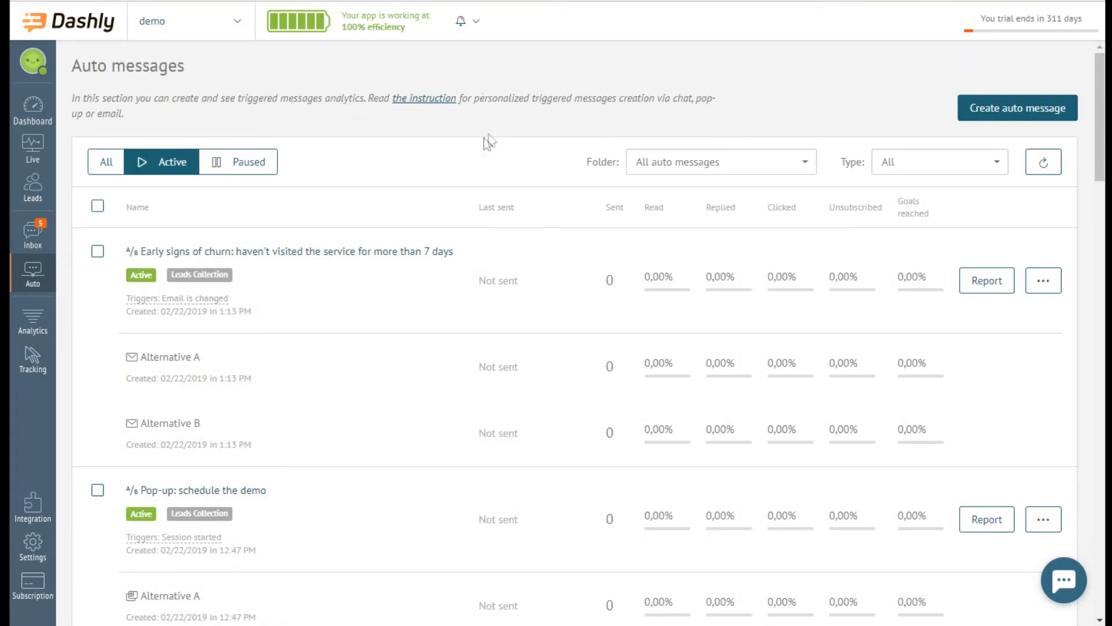
# - Browse the ready-made auto messages and choose "Pop-up for lead qualification"
pyautogui.moveTo(32, 274)
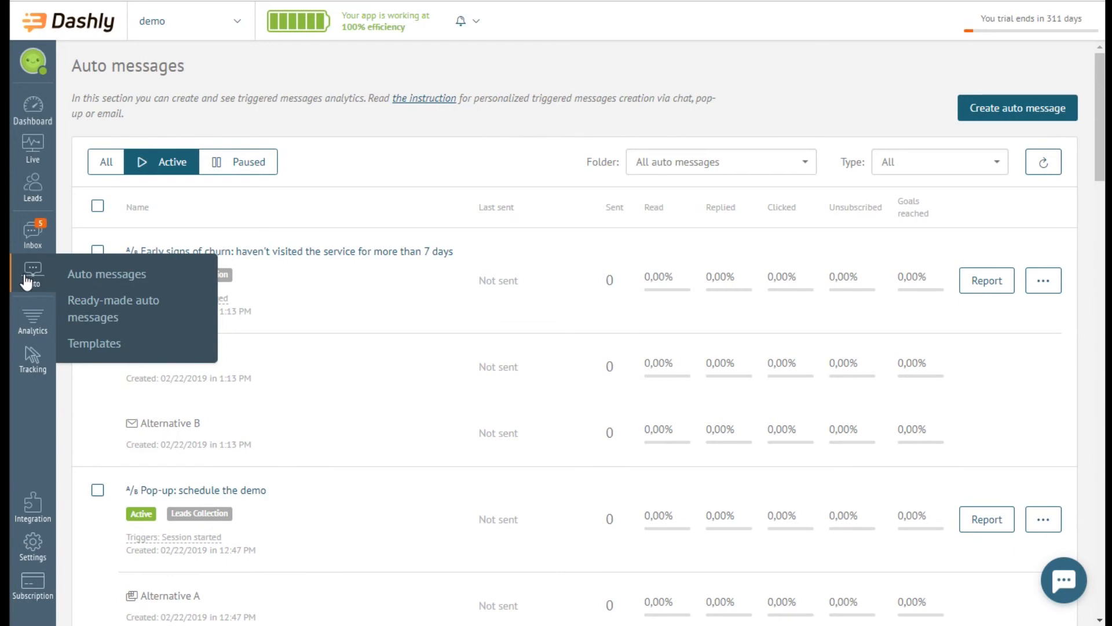
pyautogui.click(142, 309)
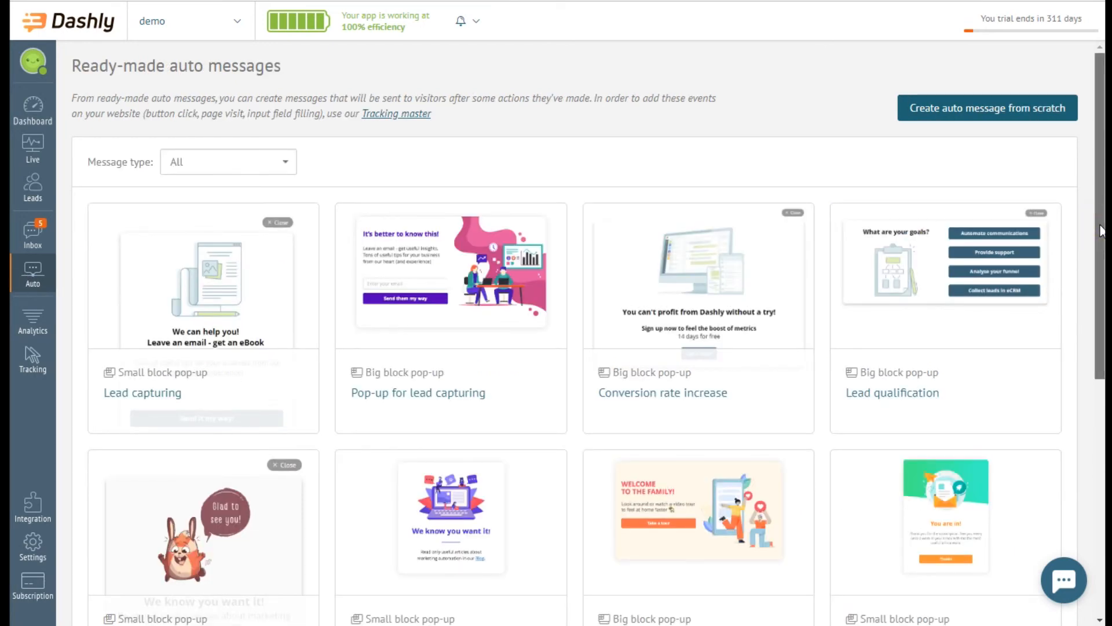
pyautogui.moveTo(1101, 231); pyautogui.dragTo(1086, 359)
pyautogui.scroll(-3, 1089, 379)
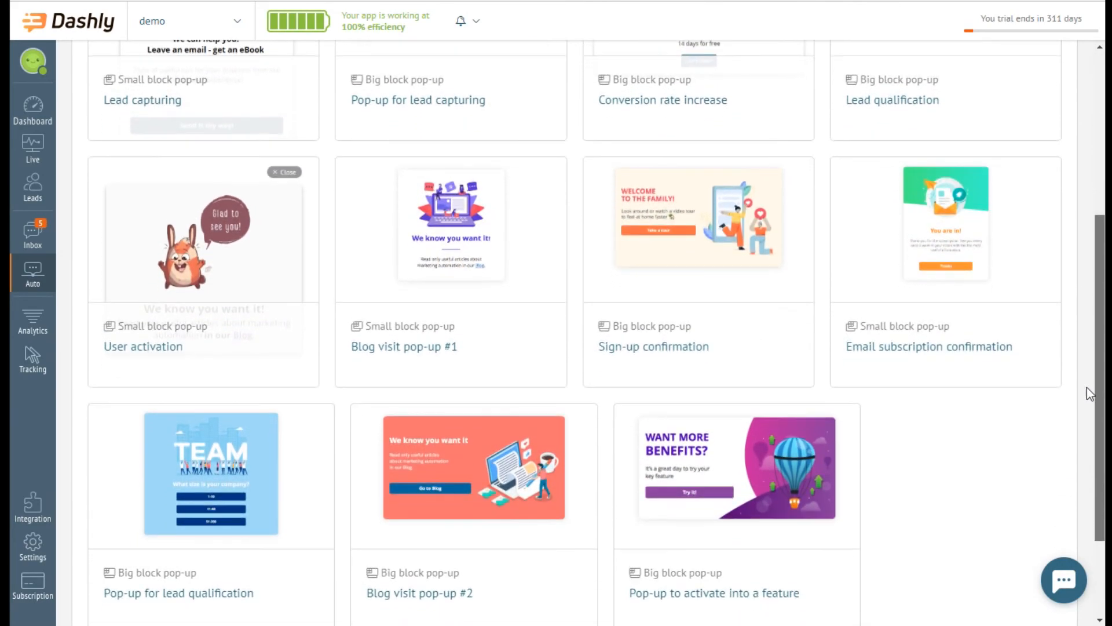
pyautogui.scroll(-2, 1091, 429)
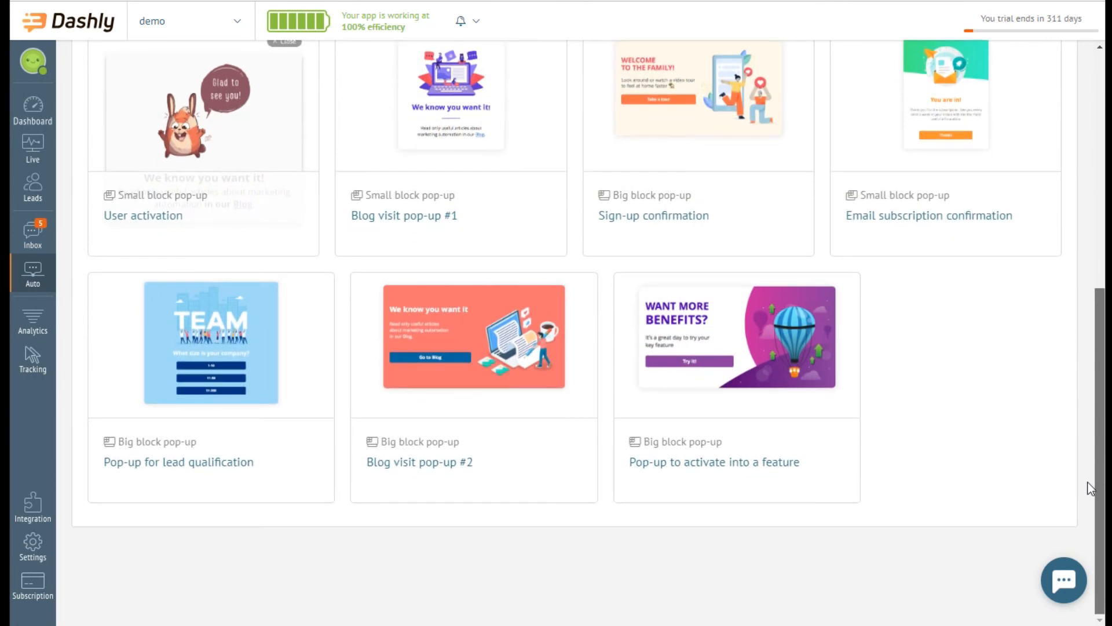
pyautogui.click(223, 464)
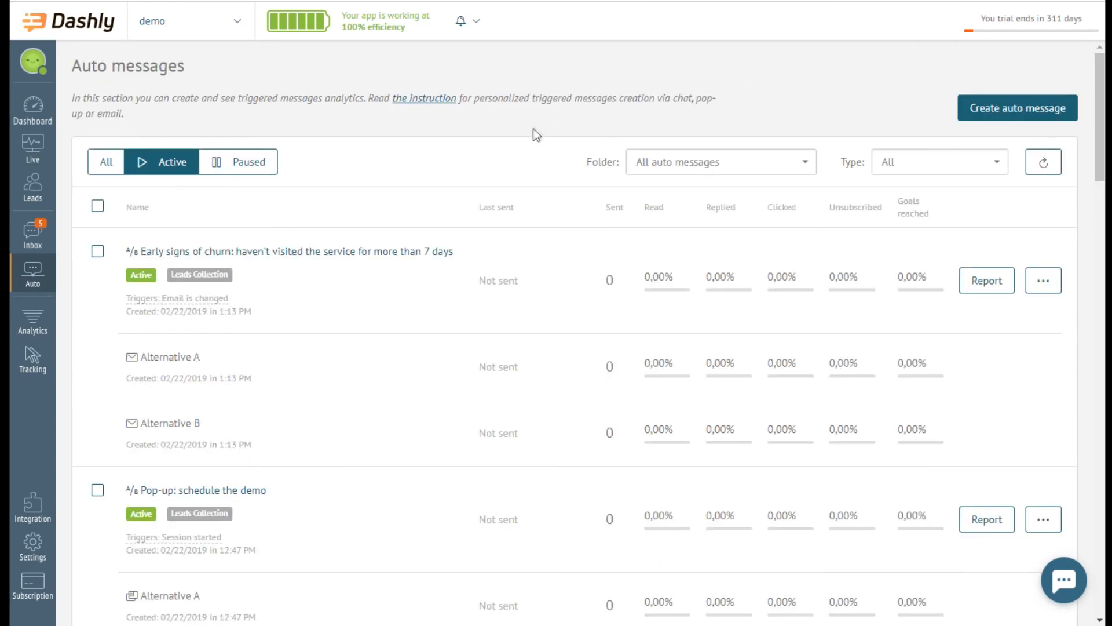
# - View the auto message templates, and open the Funnels report in the analytics section
pyautogui.moveTo(27, 285)
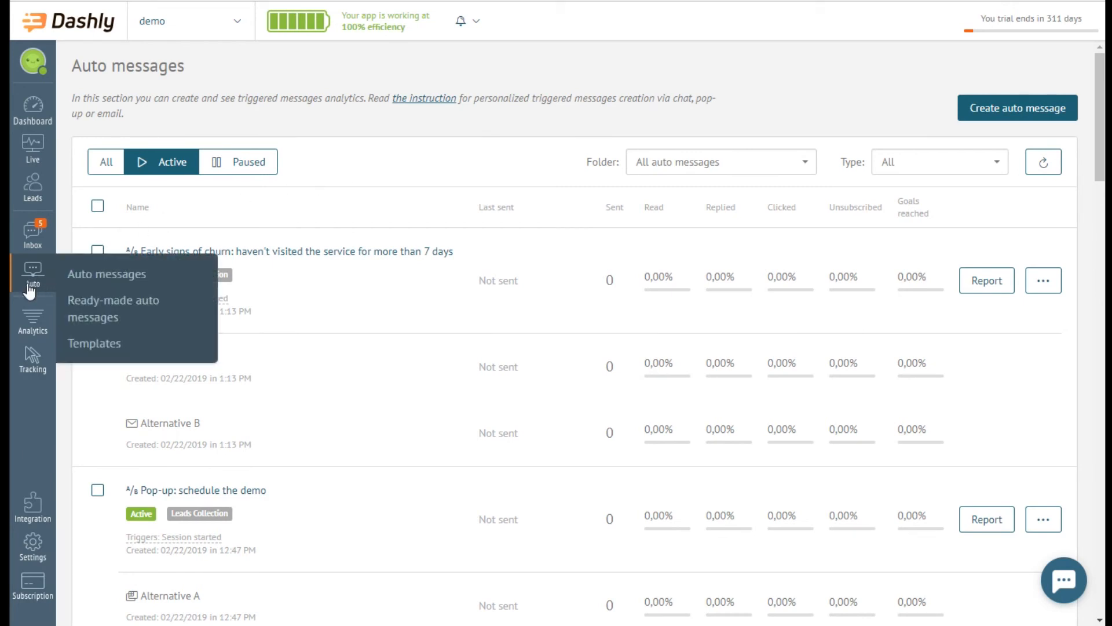
pyautogui.click(125, 347)
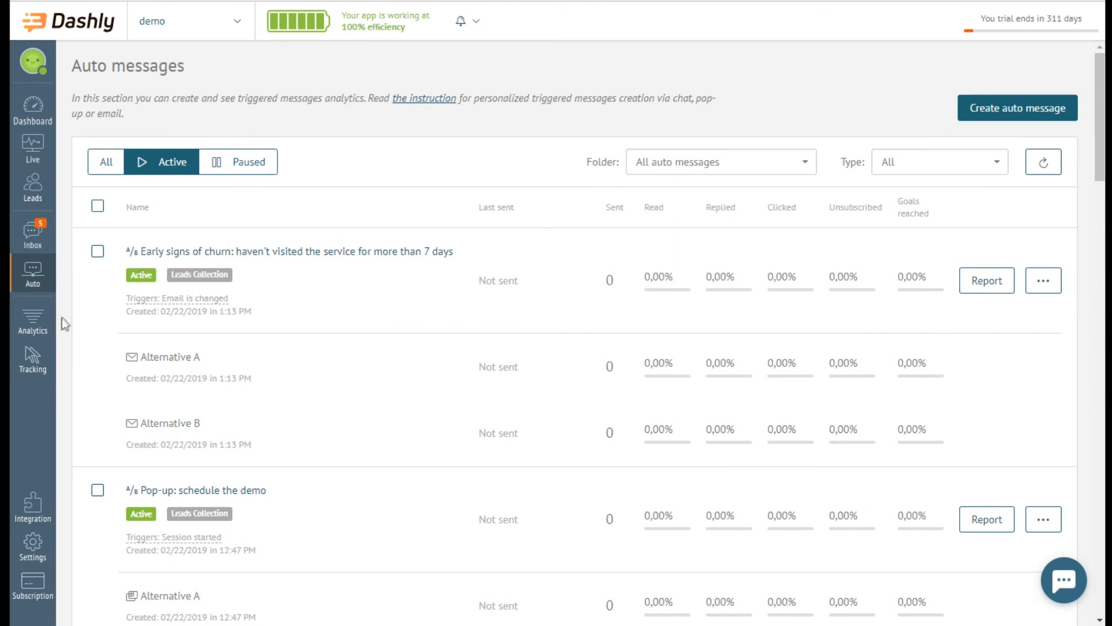
pyautogui.moveTo(54, 335)
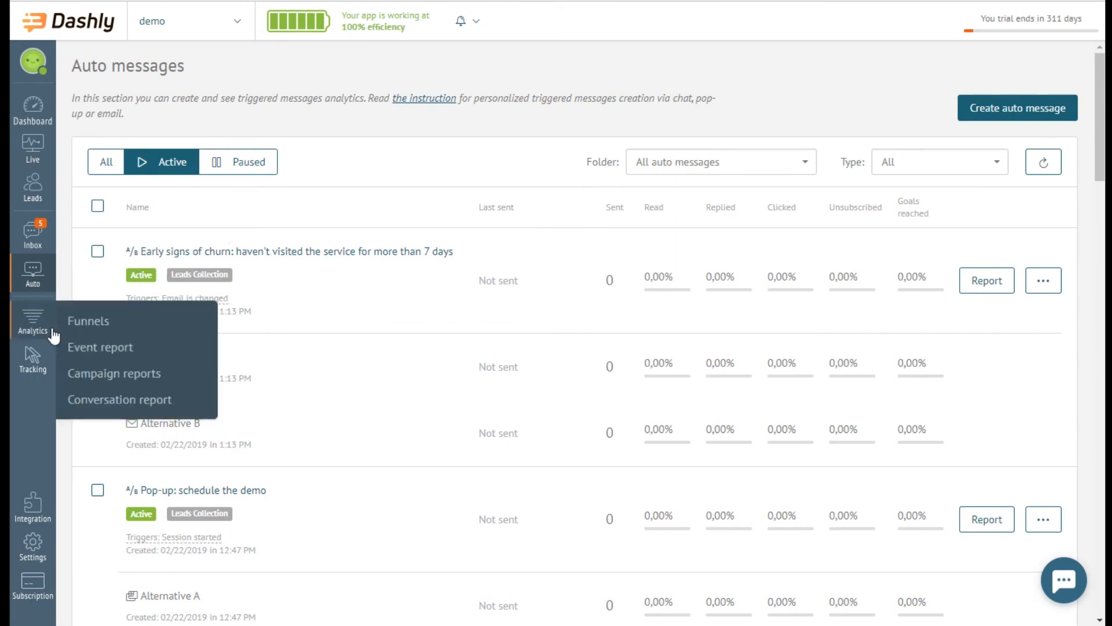
pyautogui.click(98, 326)
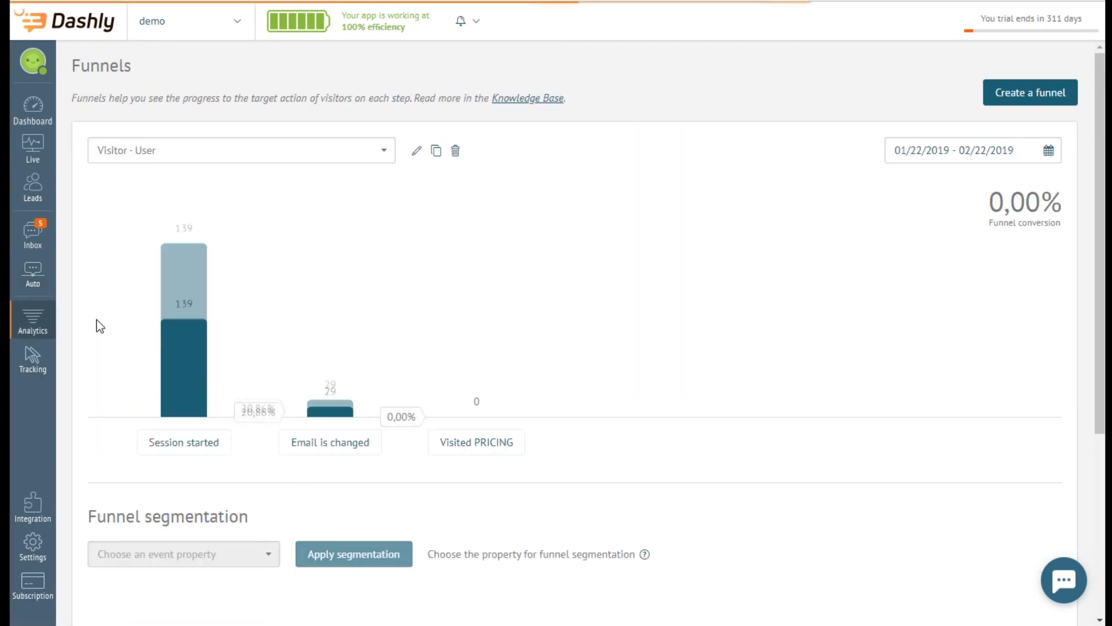